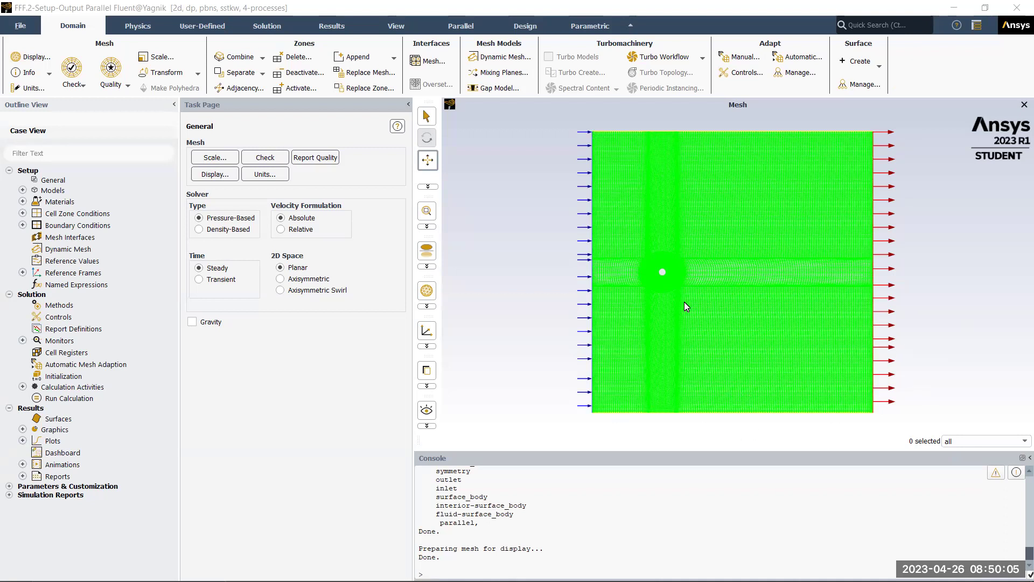
Examine the mesh around the cylinder and across the whole flow domain, from the inlet to the outlet.
scroll(662, 271, "up", 3)
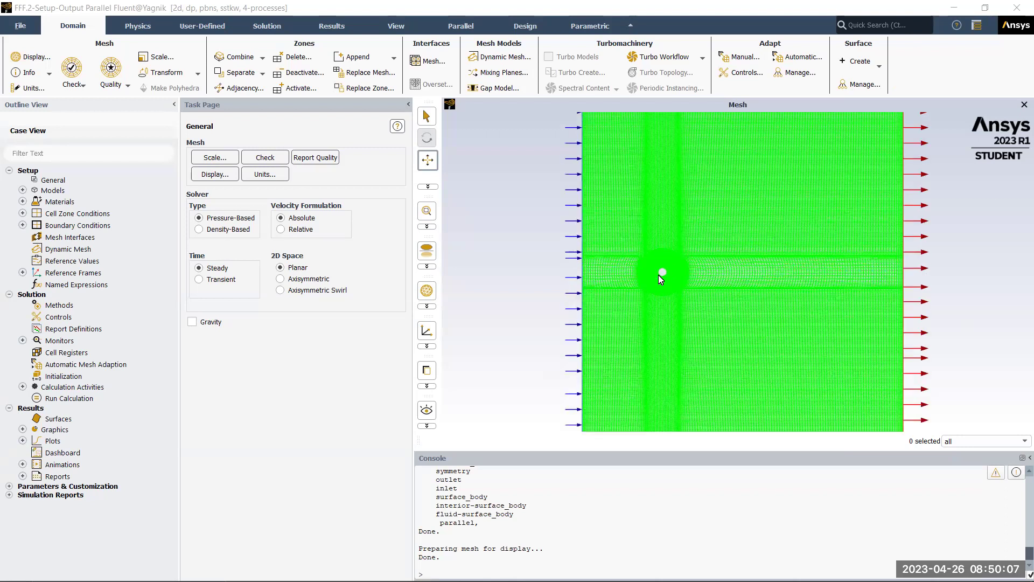
scroll(693, 272, "up", 2)
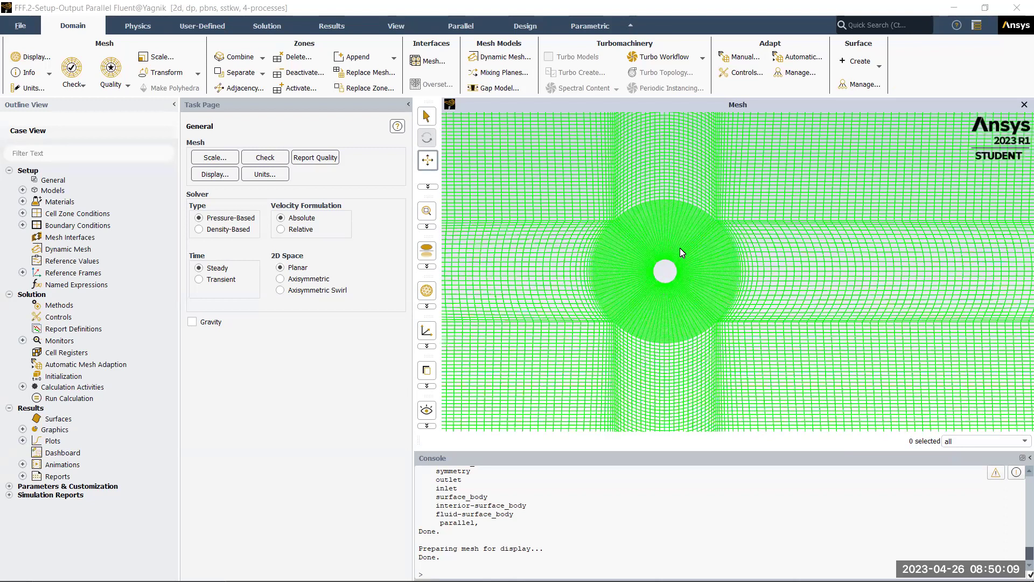
scroll(680, 249, "up", 2)
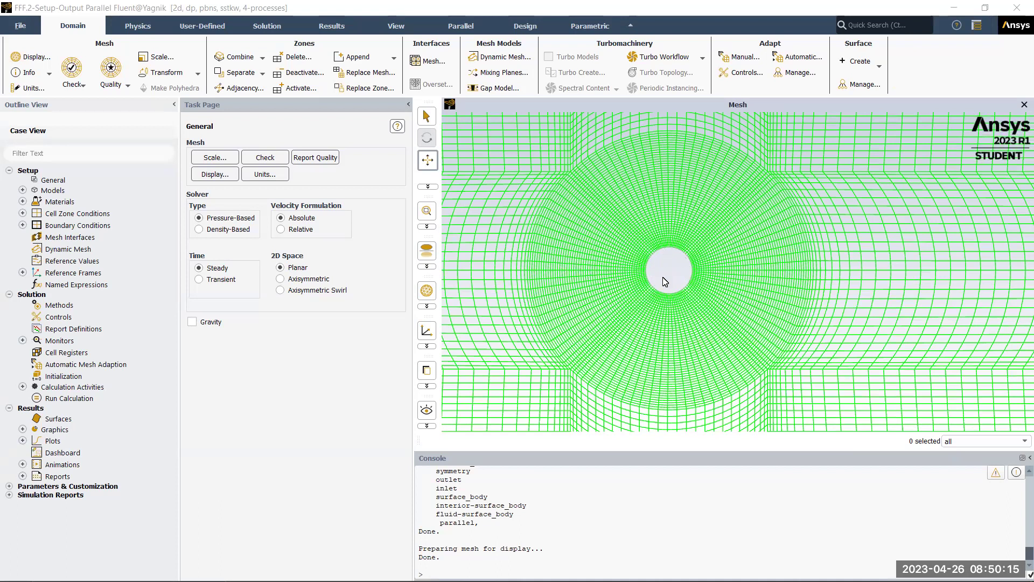
scroll(667, 280, "down", 1)
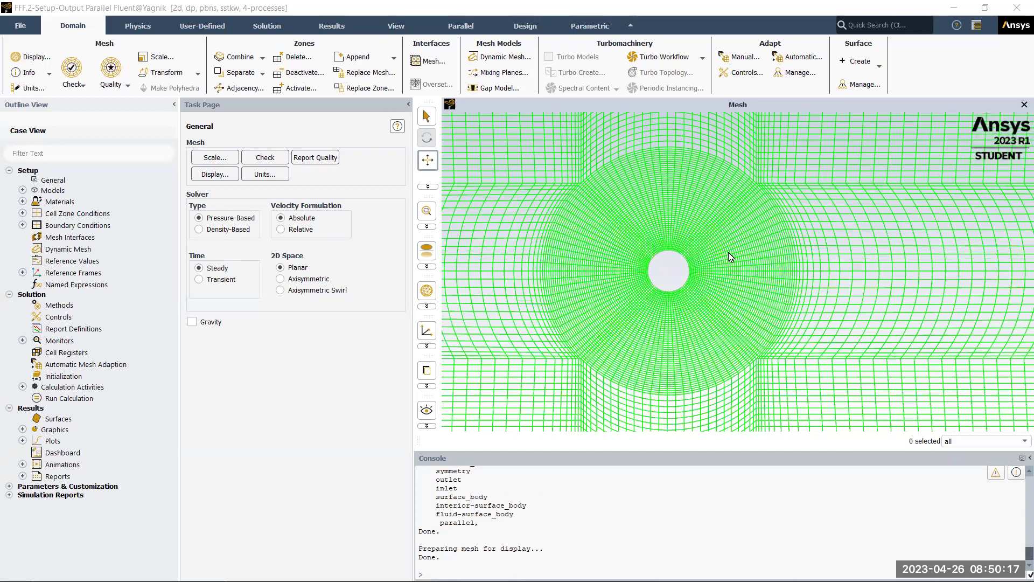
scroll(649, 291, "down", 1)
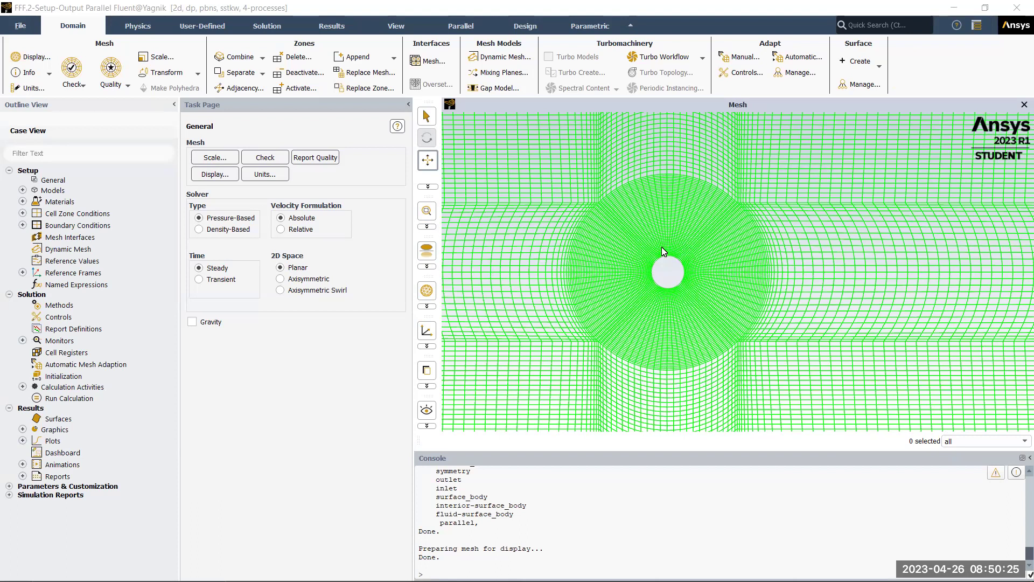
scroll(676, 283, "up", 2)
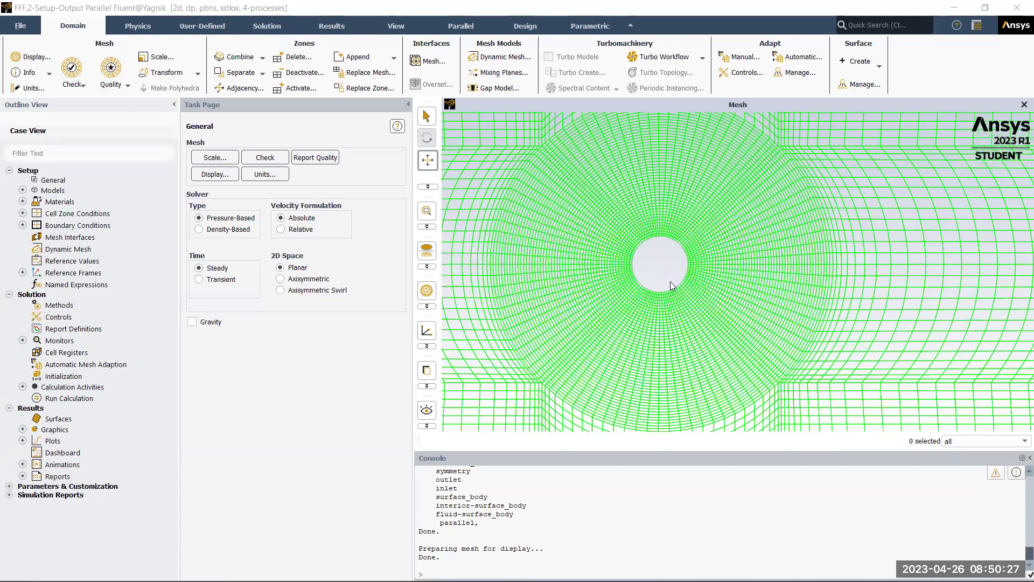
scroll(670, 285, "down", 3)
scroll(674, 279, "down", 3)
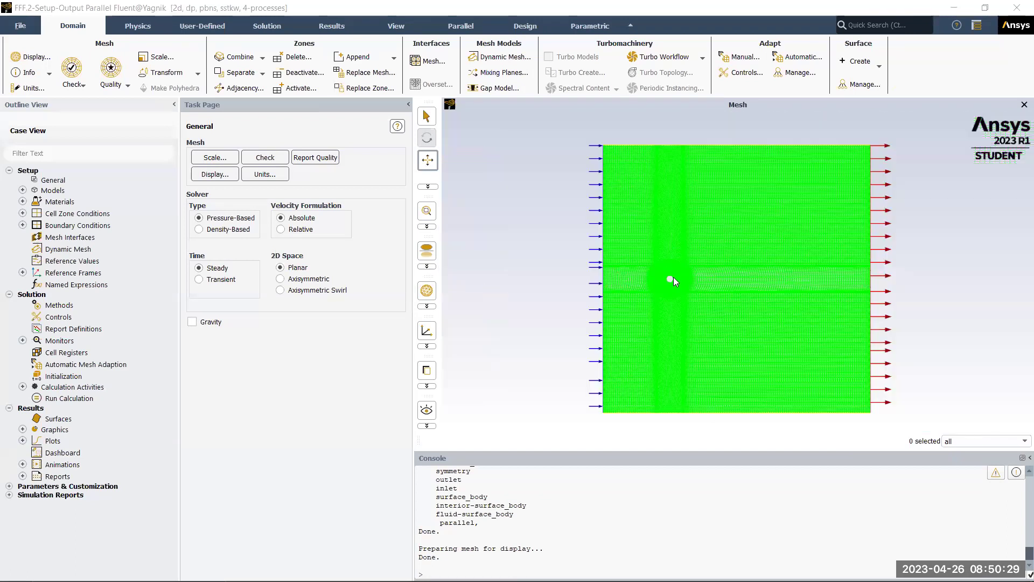
scroll(672, 277, "up", 2)
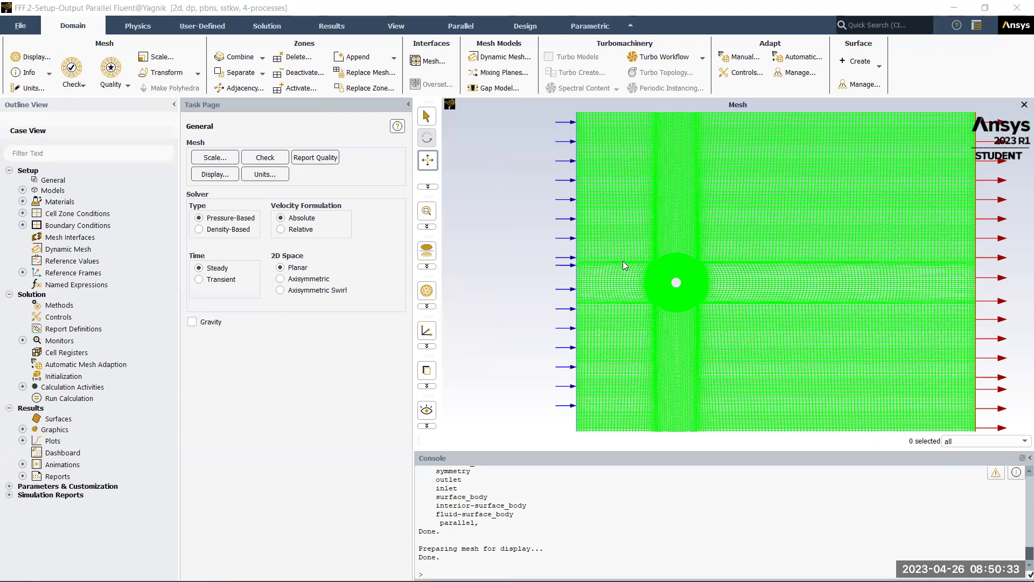
scroll(679, 286, "down", 2)
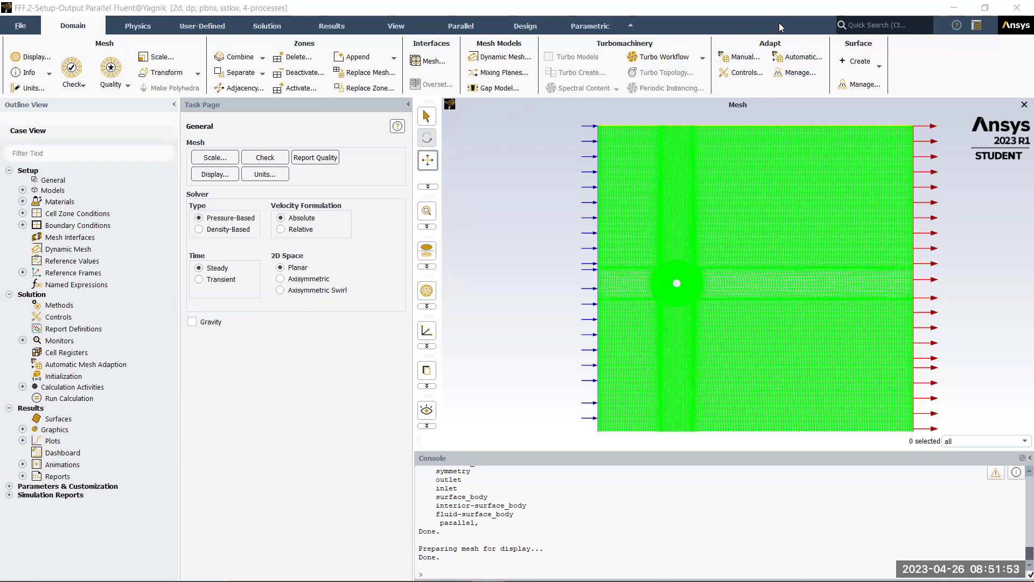
Switch to the x86_x64 Cross Tools Command Prompt, review the directory and launch commands for Fluent, and minimize its window.
mouse_move(242, 579)
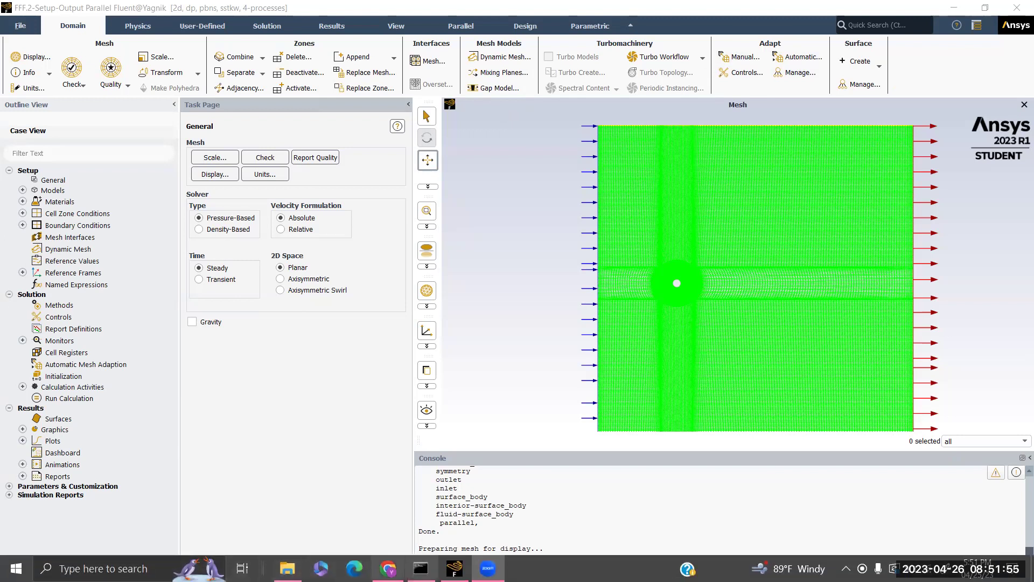
mouse_move(421, 568)
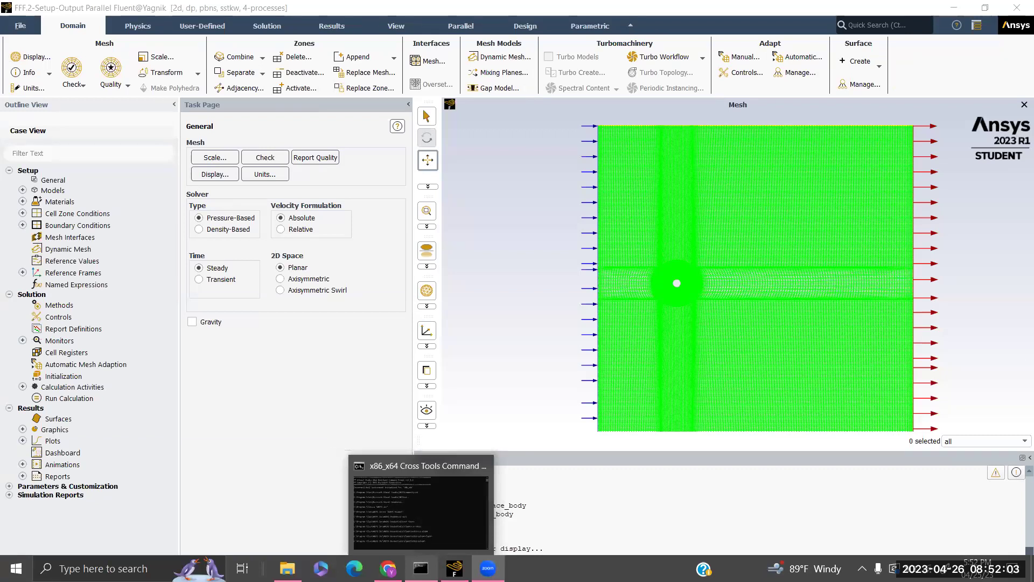
left_click(421, 512)
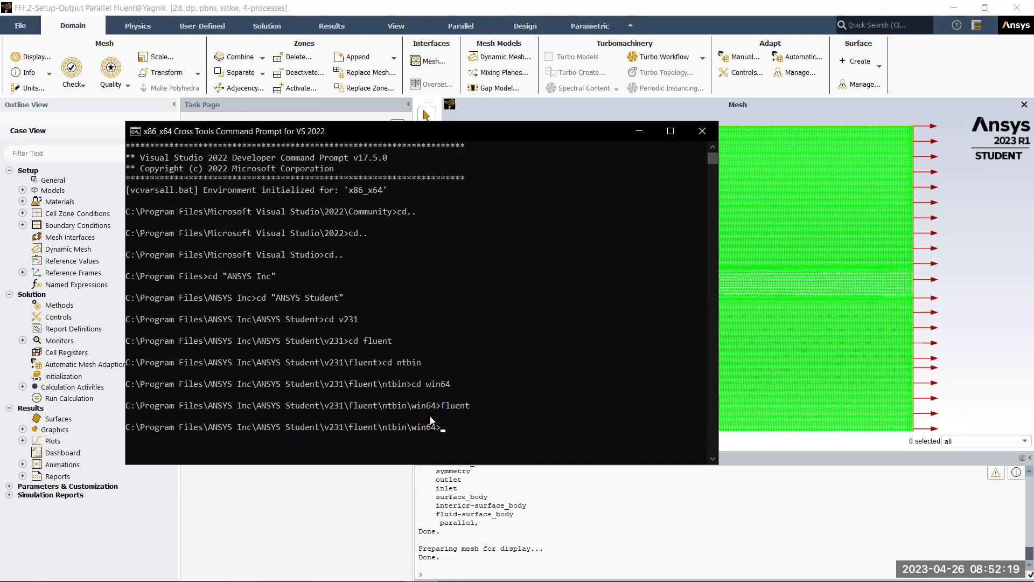
left_click(640, 132)
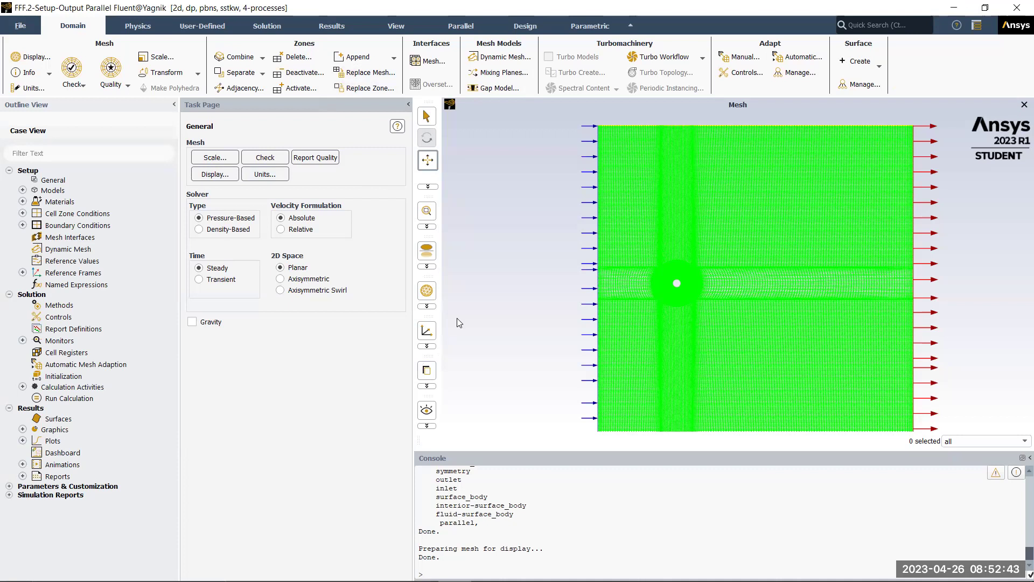
Set the solver's time formulation to Transient and change the viscous model to Laminar.
left_click(108, 180)
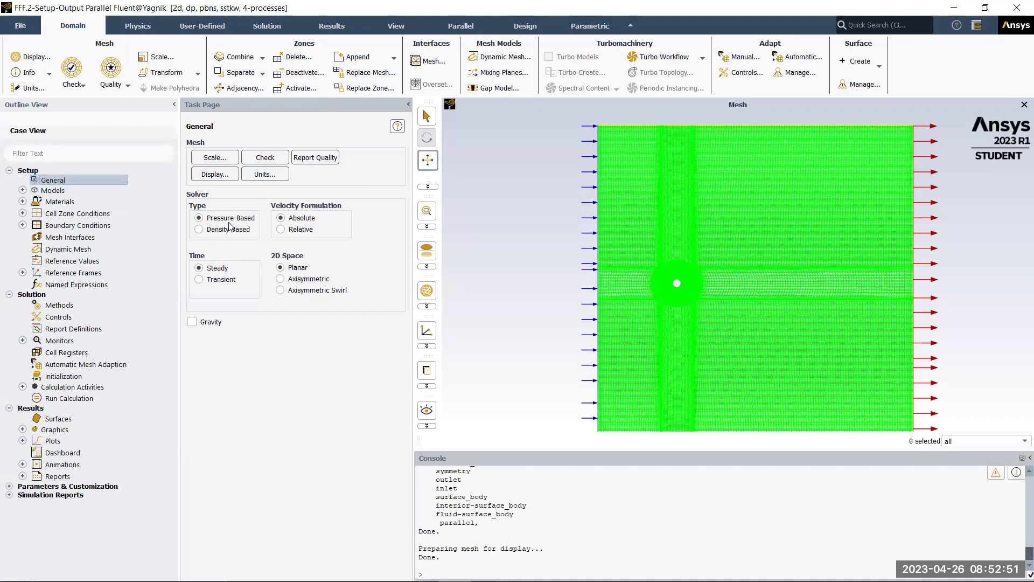
left_click(199, 278)
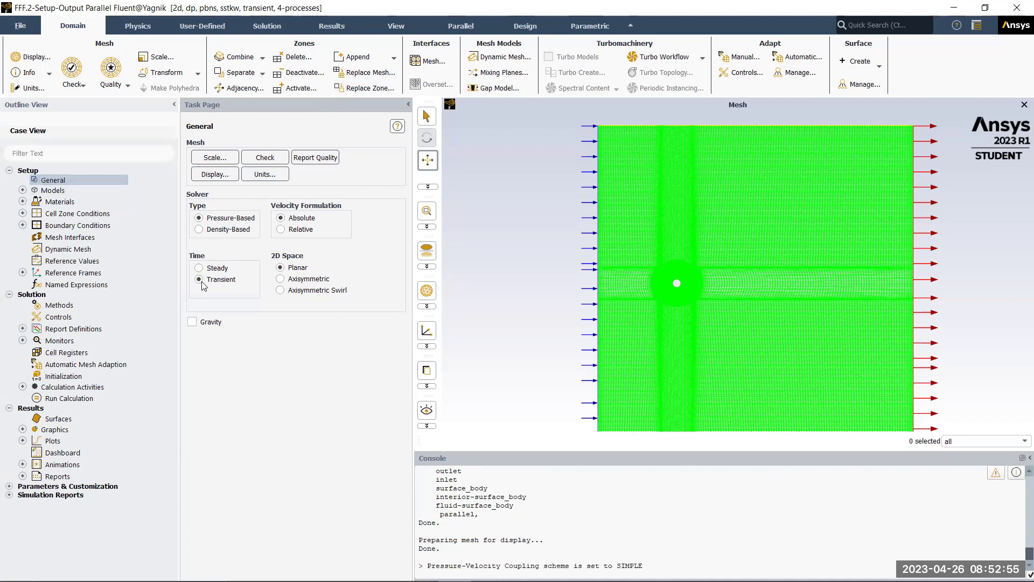
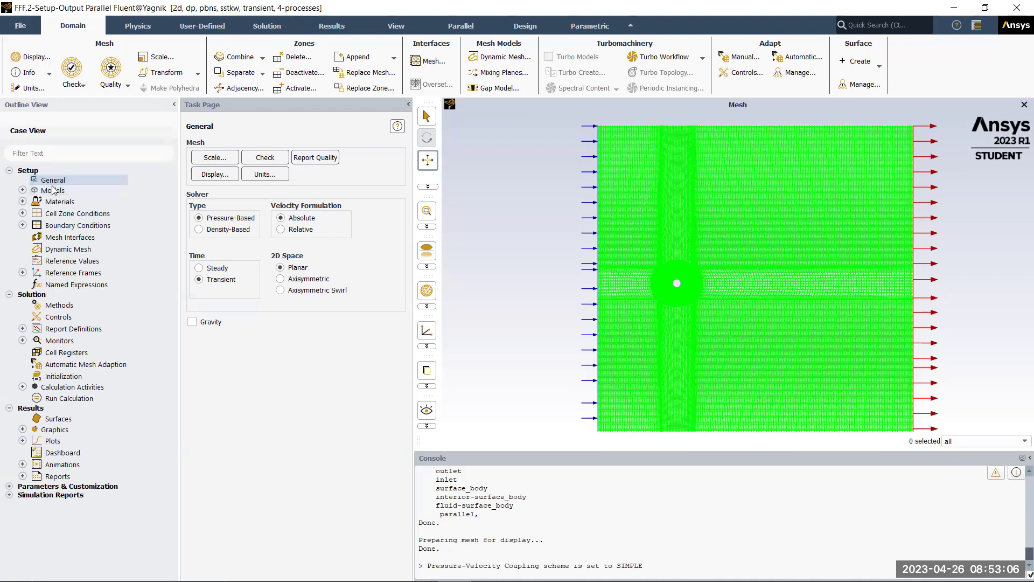
left_click(22, 191)
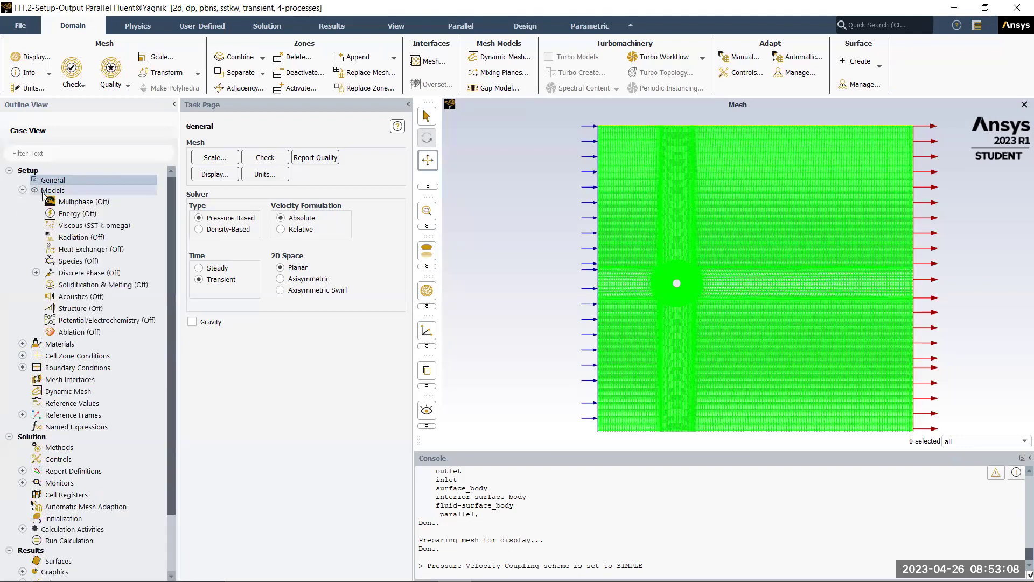
double_click(81, 226)
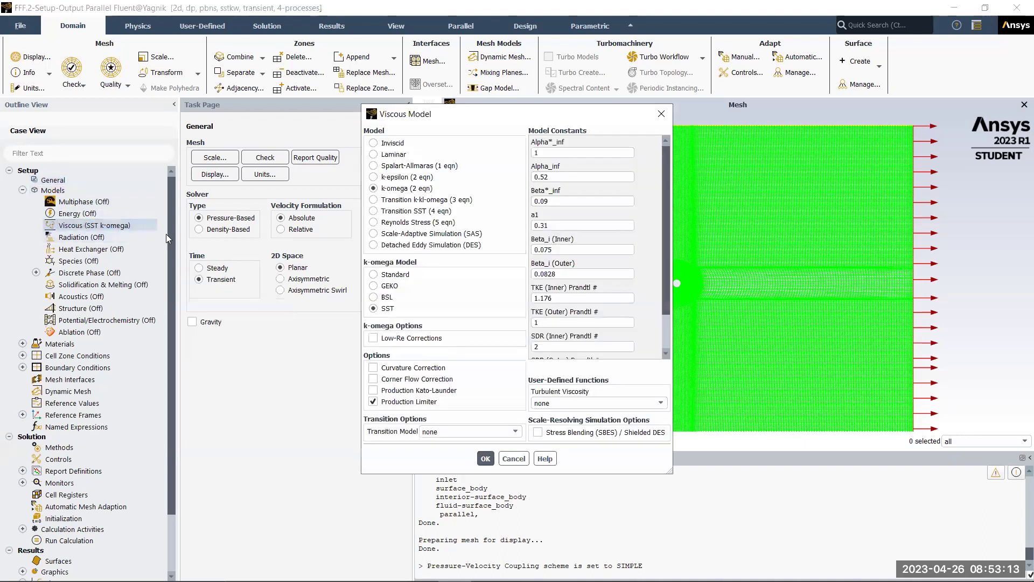
left_click(376, 154)
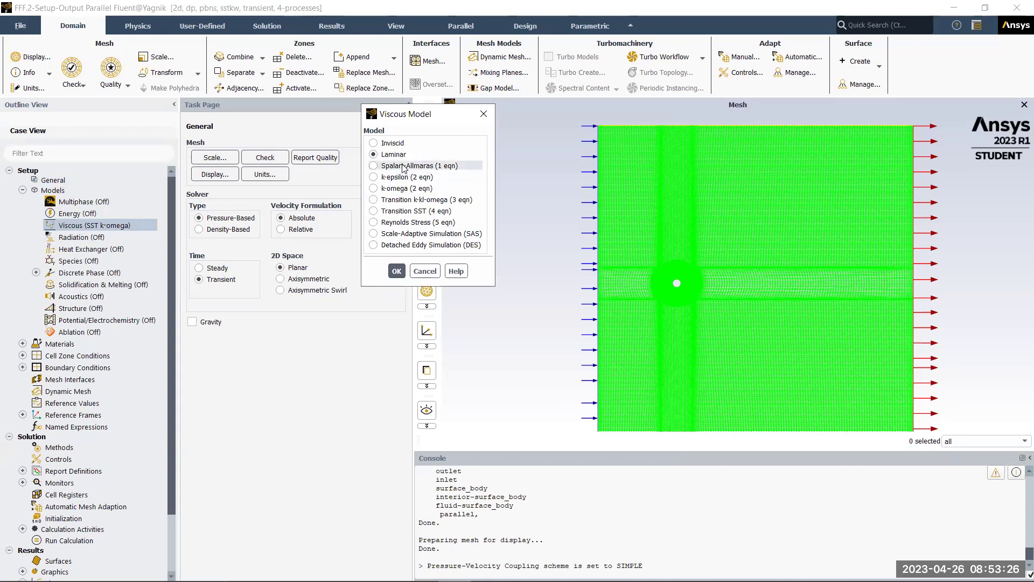
left_click(397, 271)
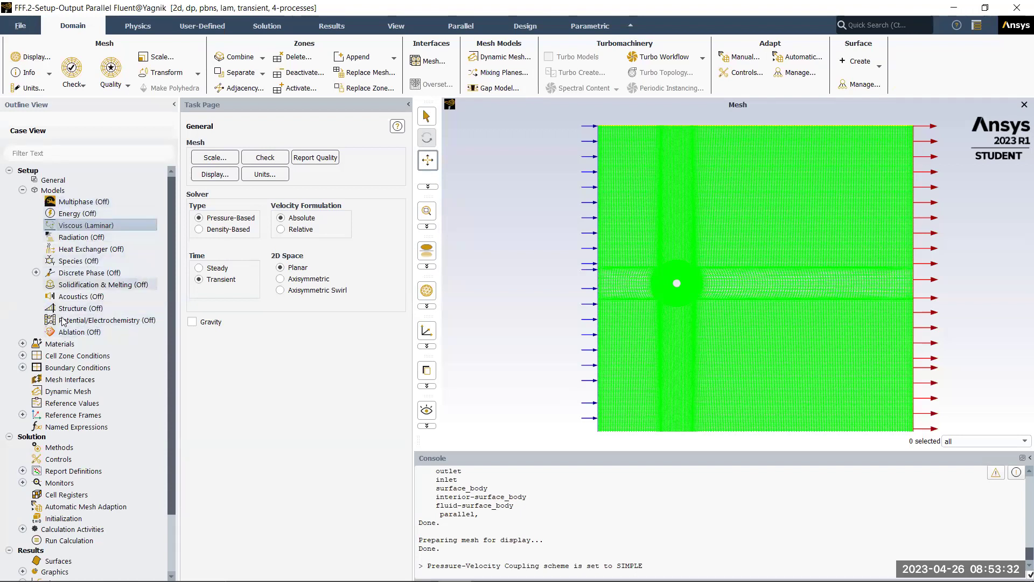
Copy water-liquid (h2o<l>) from the Fluent Database into the case's fluid materials.
scroll(44, 337, "down", 1)
left_click(22, 315)
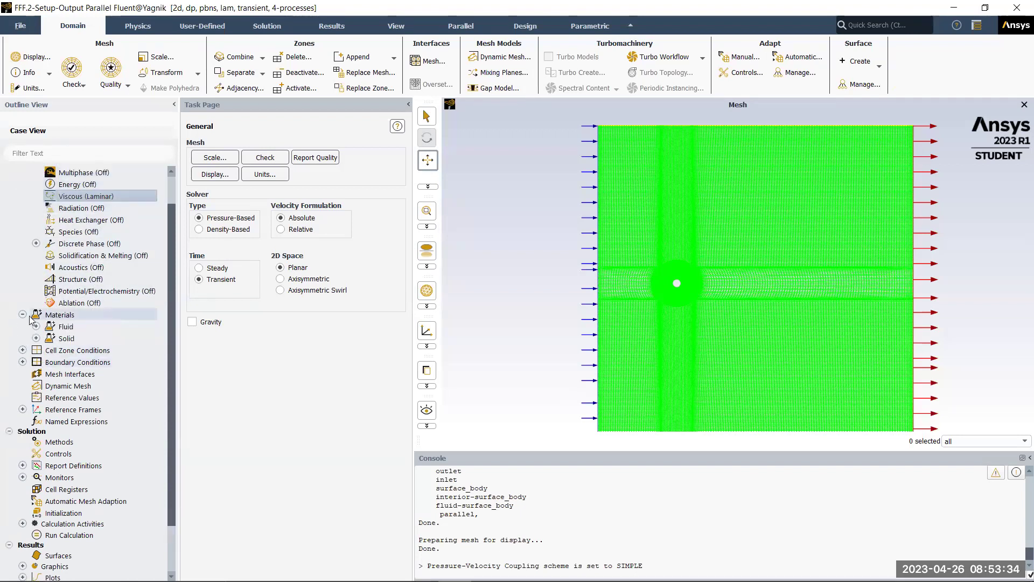
left_click(37, 326)
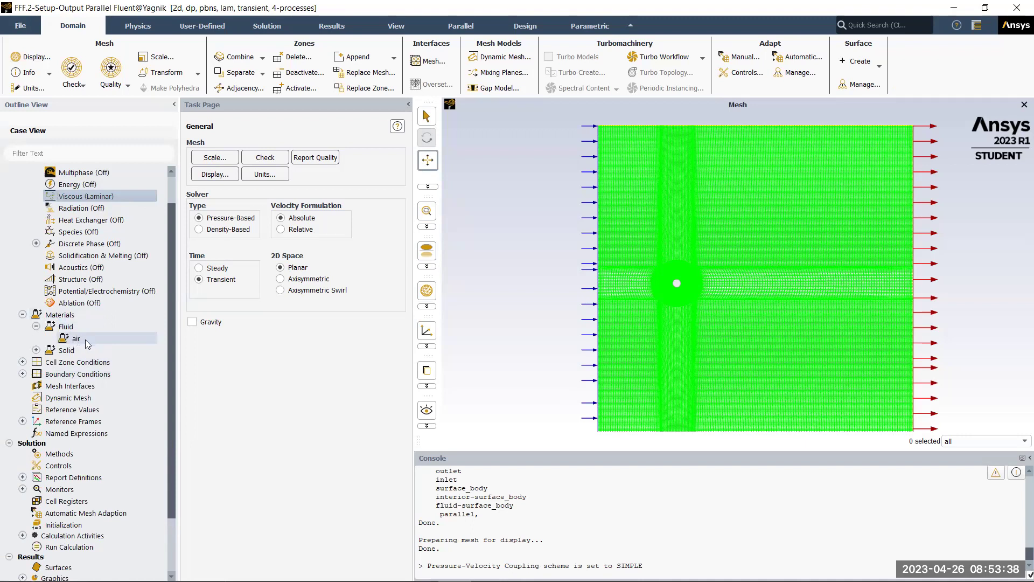
double_click(86, 341)
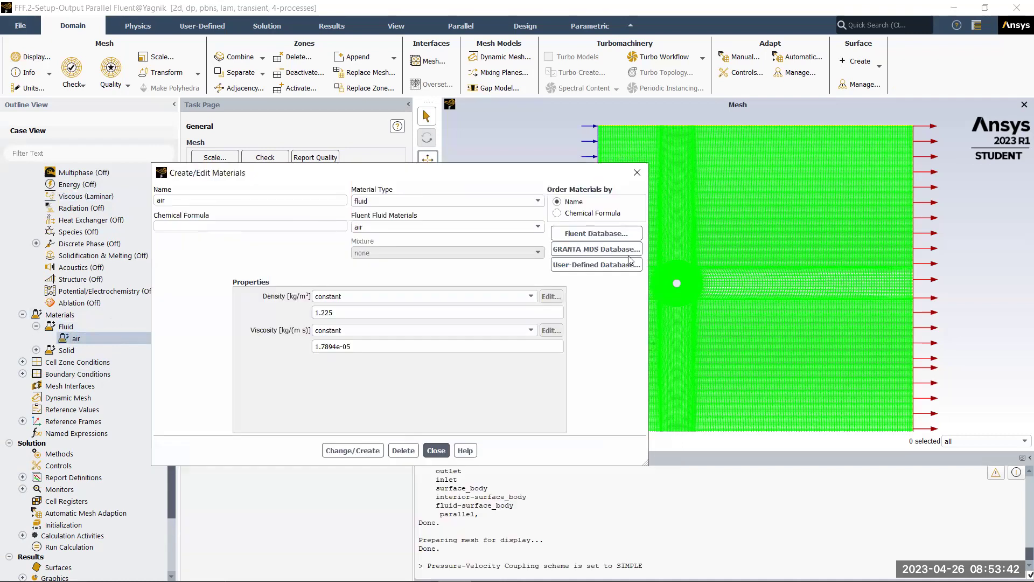
left_click(611, 235)
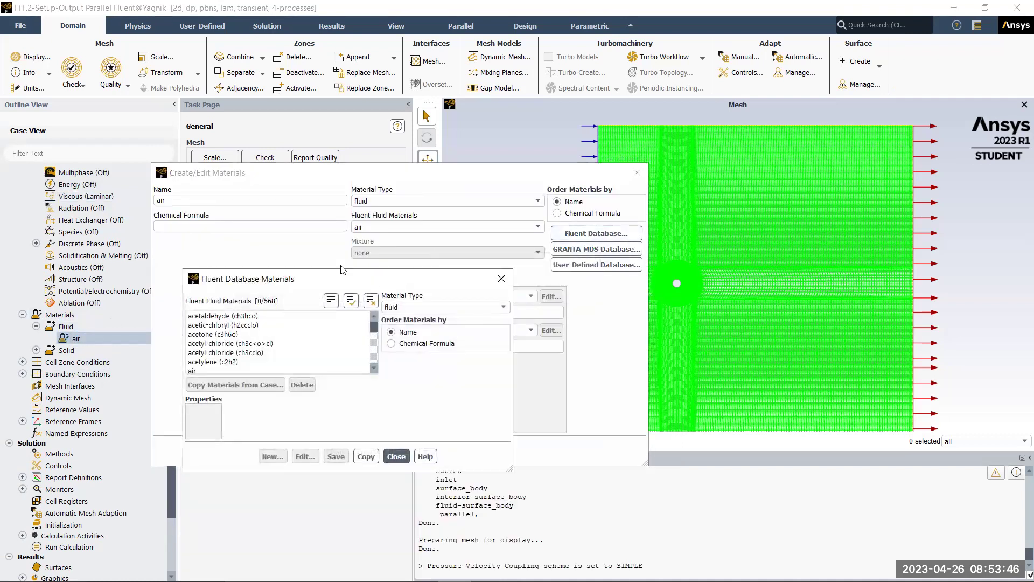
left_click_drag(380, 261, 379, 298)
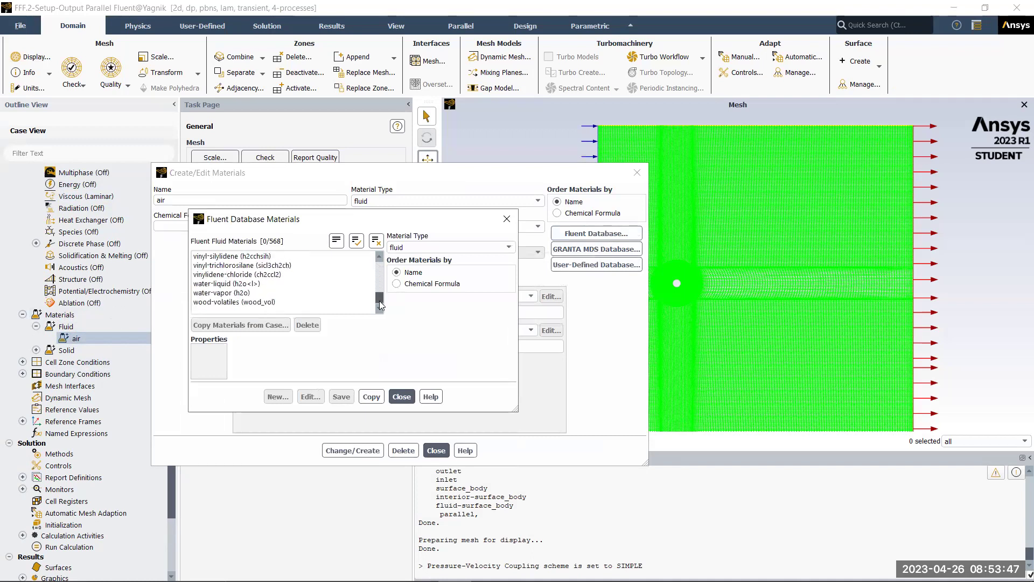
left_click(248, 284)
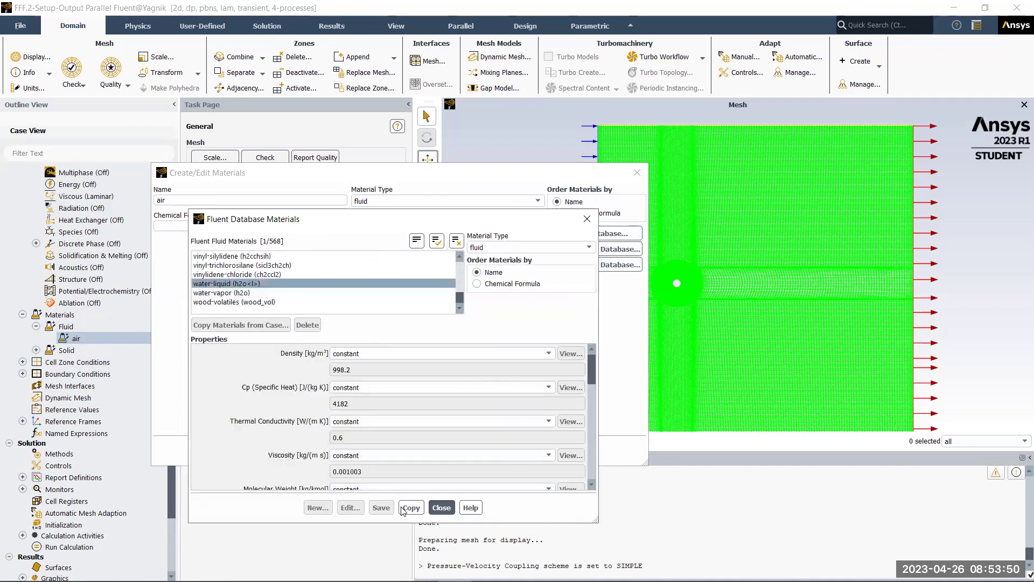
left_click(410, 507)
left_click(442, 508)
left_click(327, 452)
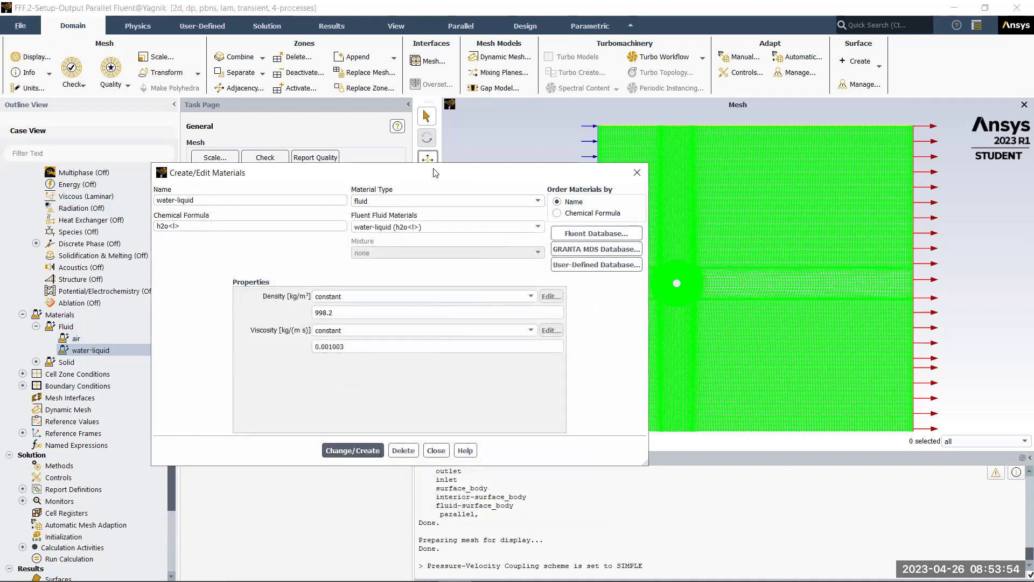
left_click_drag(435, 172, 419, 145)
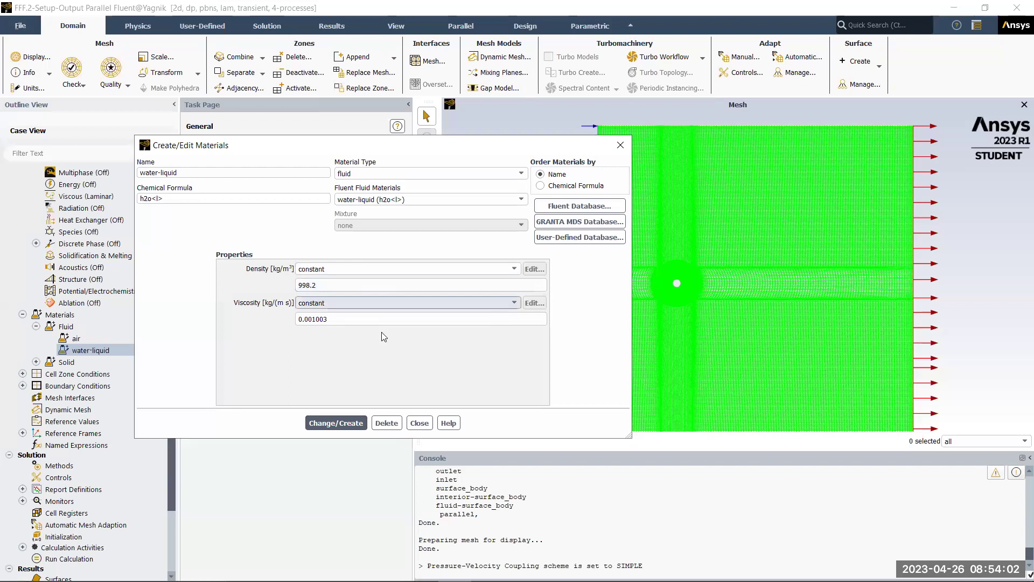
left_click(419, 423)
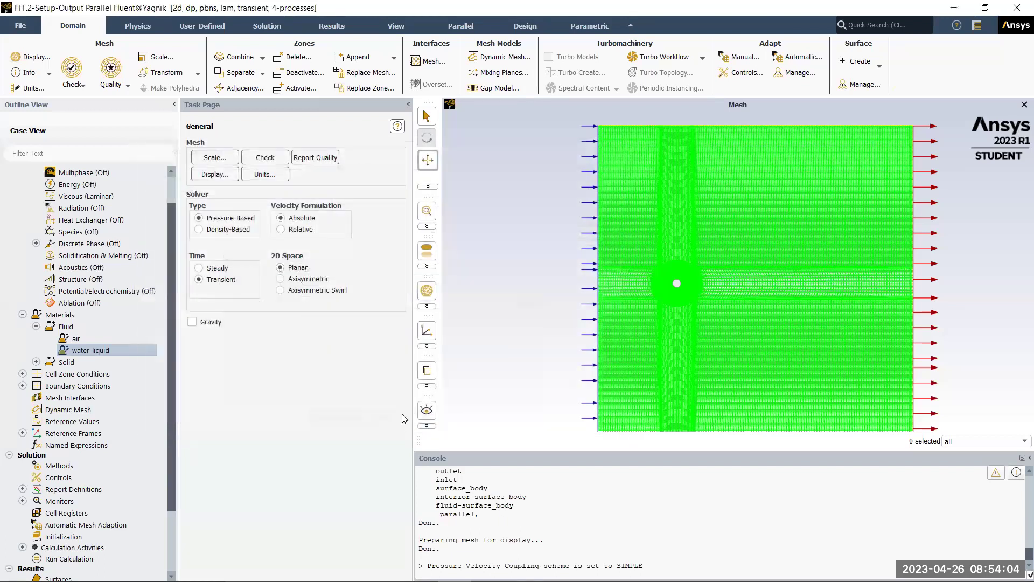
Assign water-liquid as the material of the fluid-surface_body cell zone and apply it.
left_click(24, 374)
left_click(36, 386)
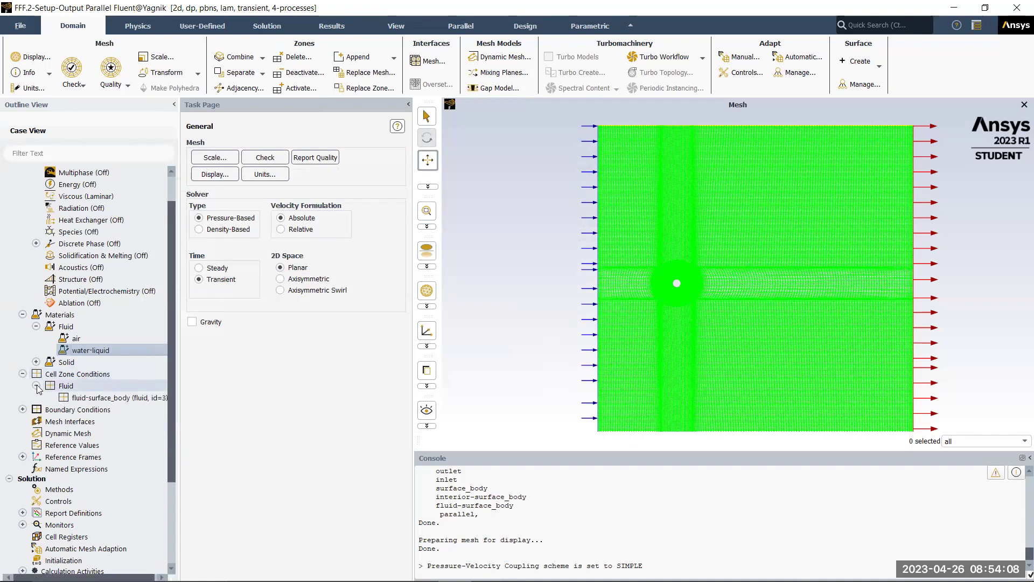
double_click(83, 397)
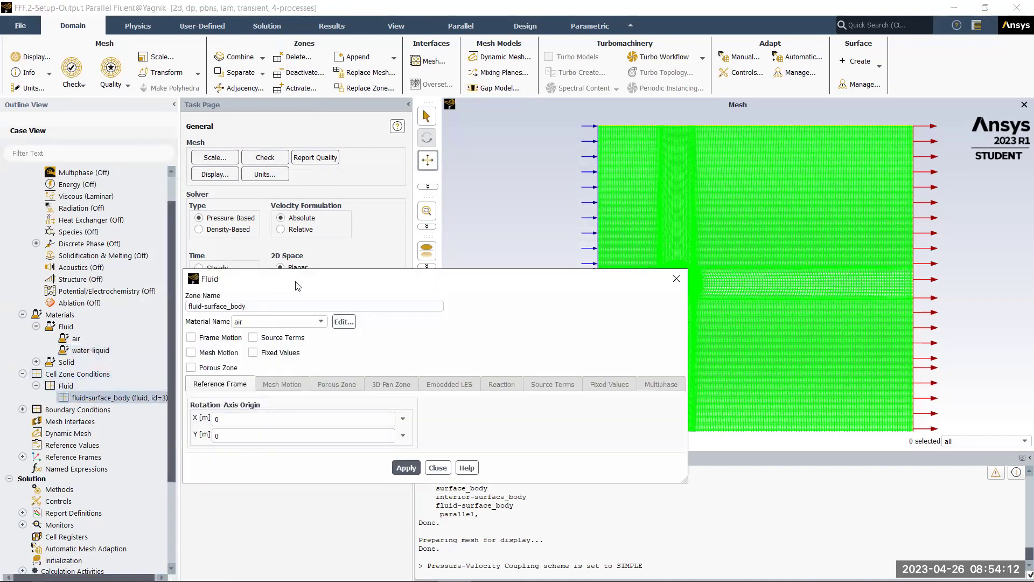
left_click_drag(297, 285, 279, 234)
left_click(254, 269)
left_click(234, 280)
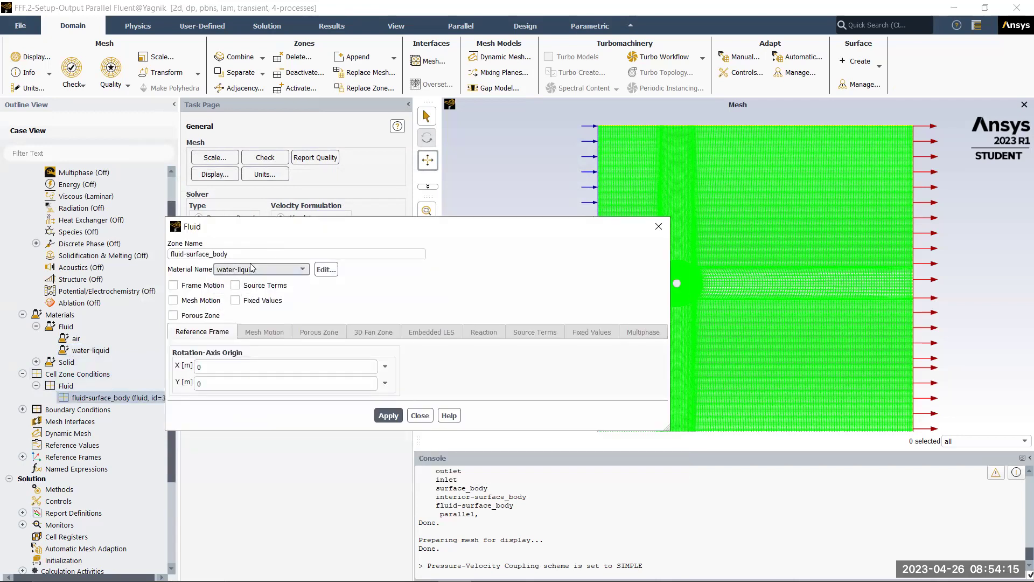
left_click(389, 411)
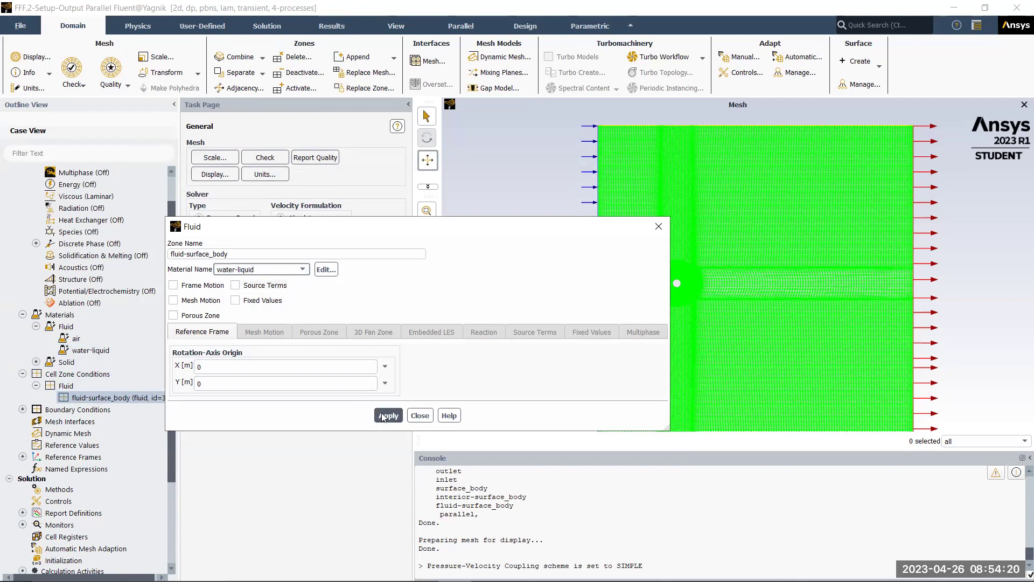
left_click(420, 416)
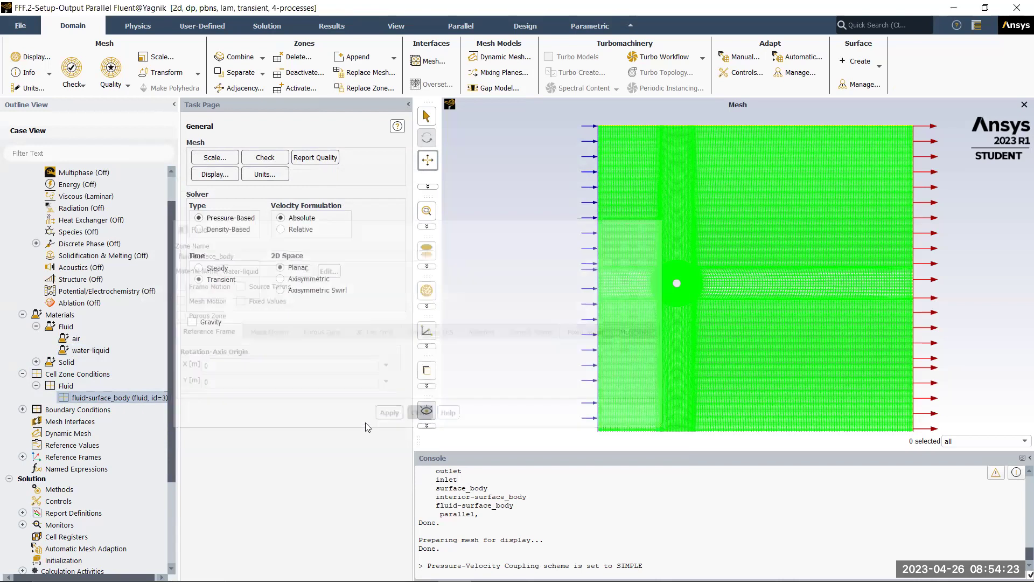
Open the boundary conditions and apply the stationary, no-slip wall condition to the cylinder_wall zone.
double_click(90, 411)
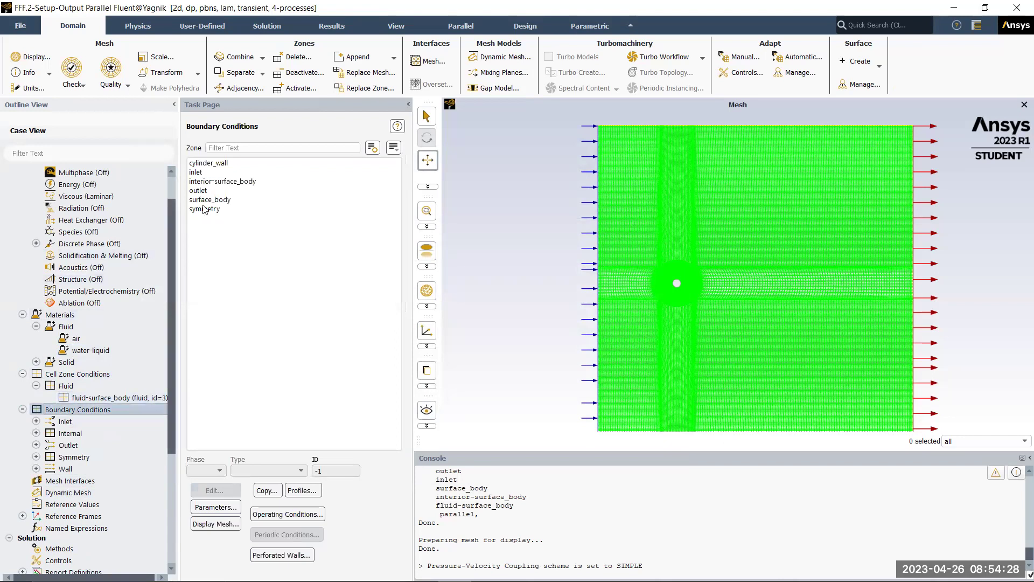
scroll(688, 283, "up", 5)
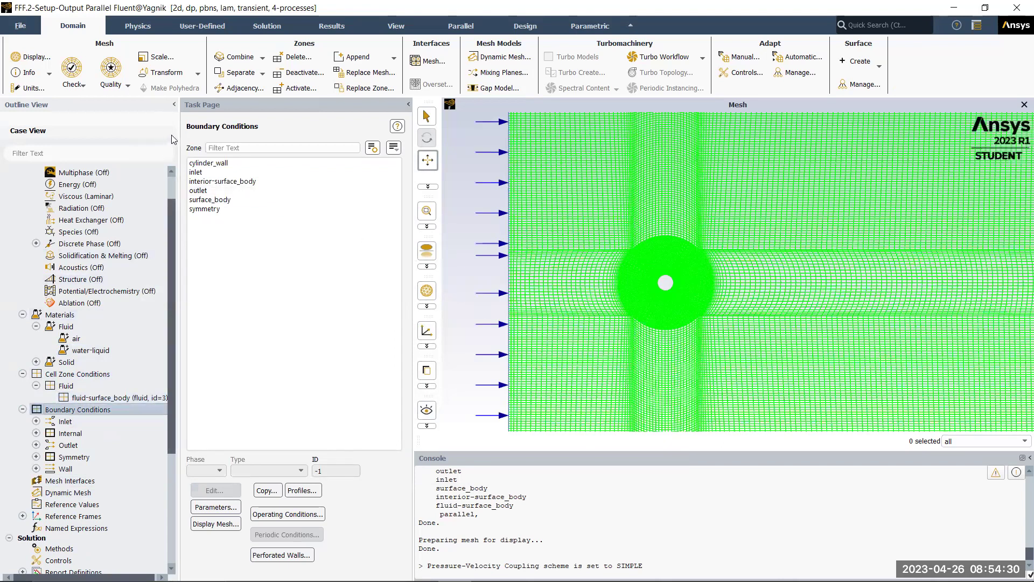
right_click(651, 306)
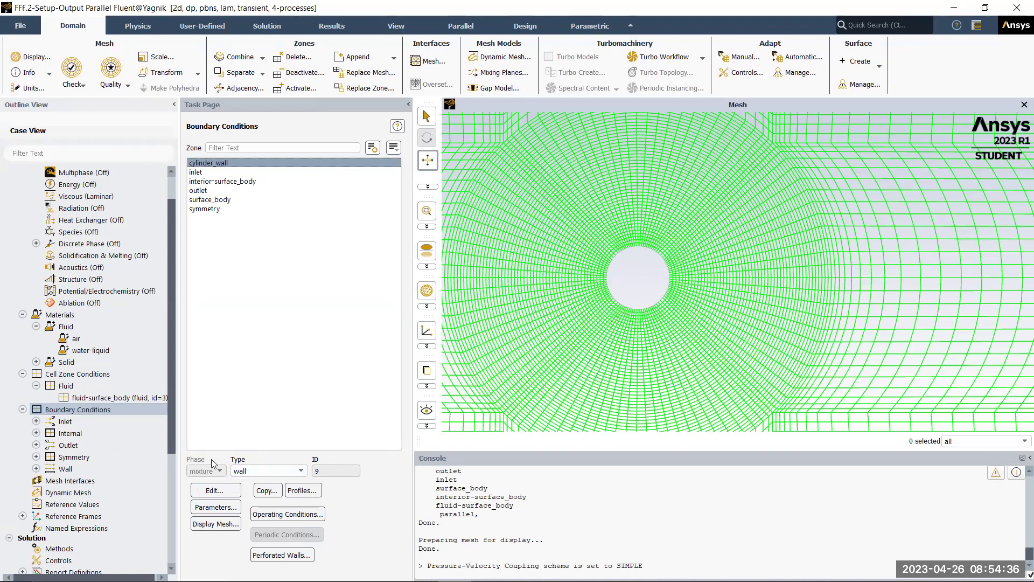
left_click(211, 489)
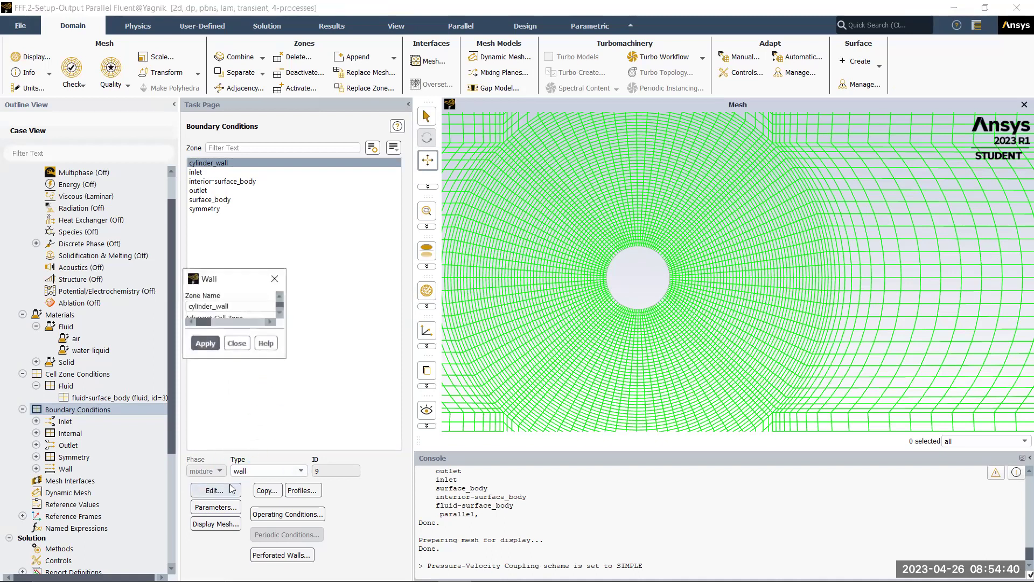
left_click_drag(308, 272, 300, 189)
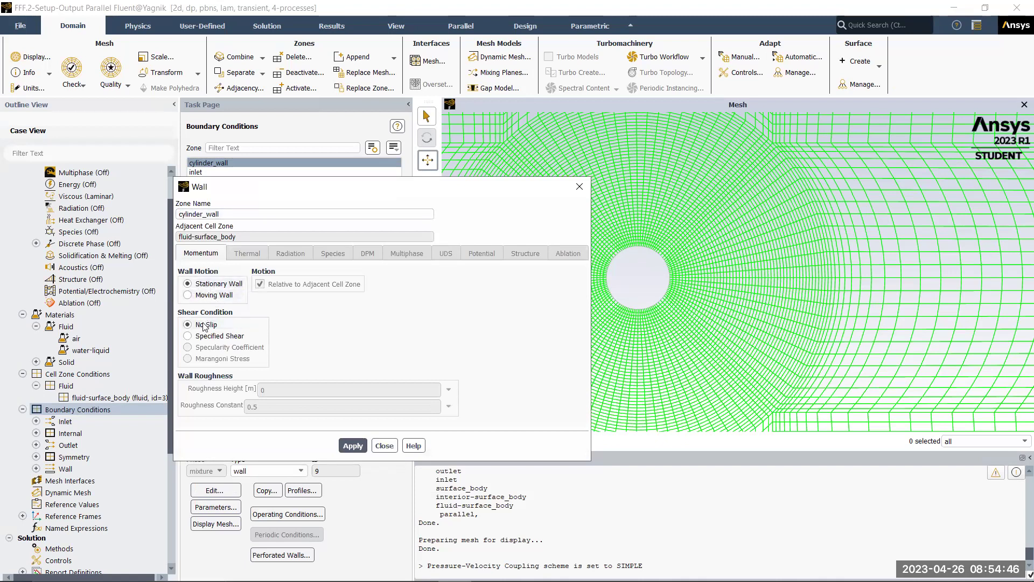
left_click(342, 446)
left_click(383, 446)
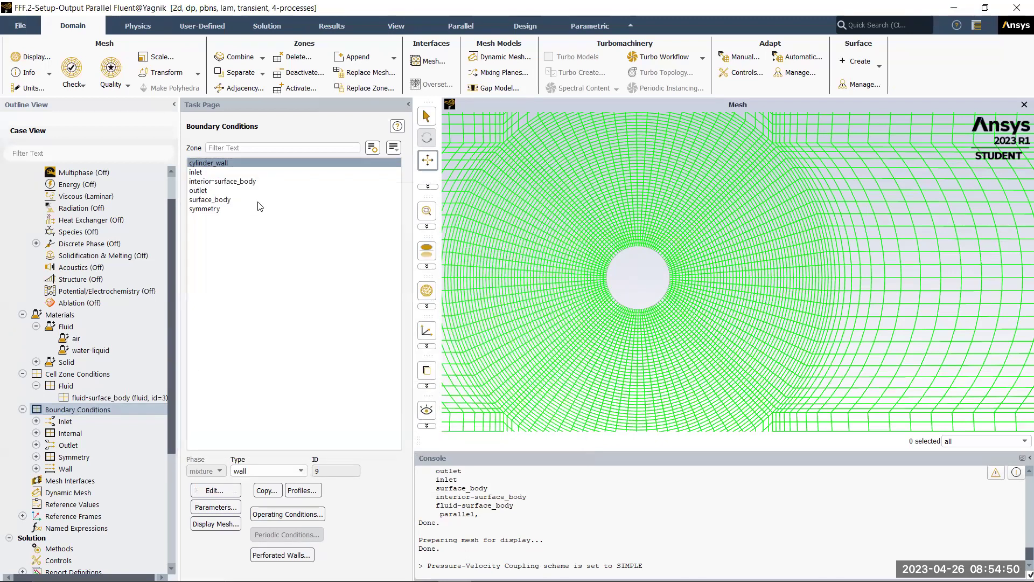
Set the inlet zone's velocity magnitude to 0.066568 m/s, normal to the boundary, and apply it.
left_click(208, 172)
left_click(210, 490)
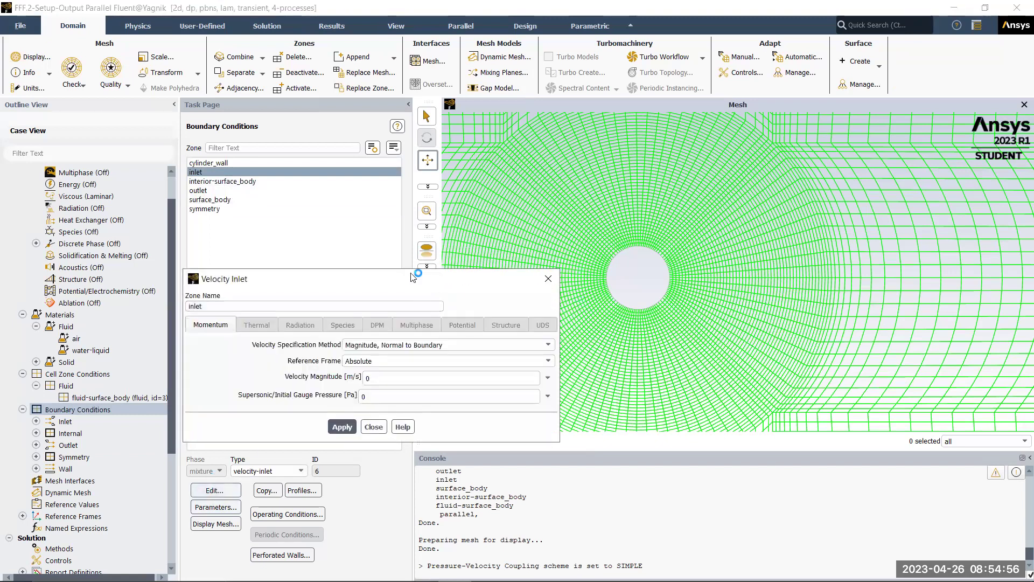
left_click_drag(412, 278, 424, 220)
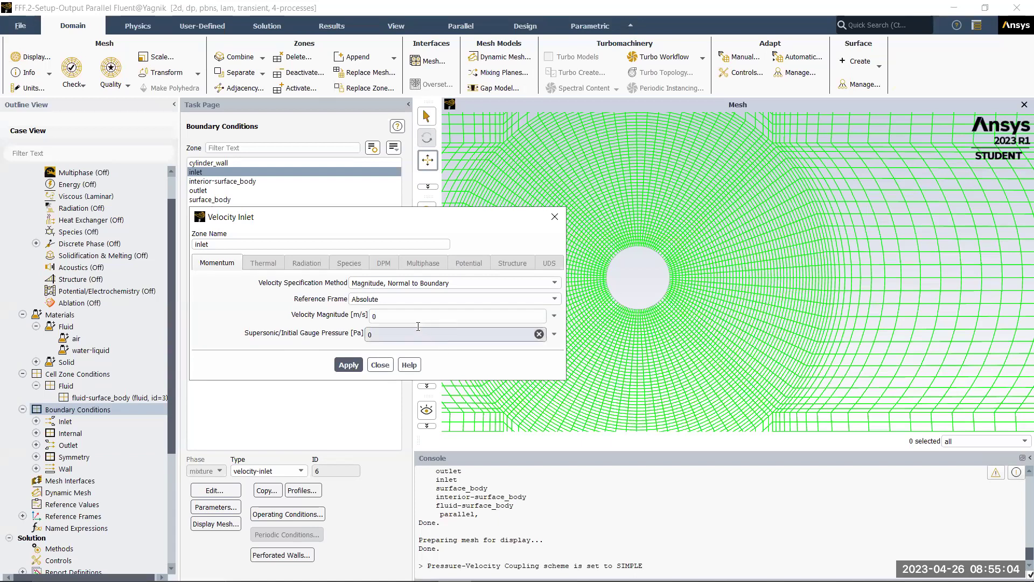
left_click(388, 317)
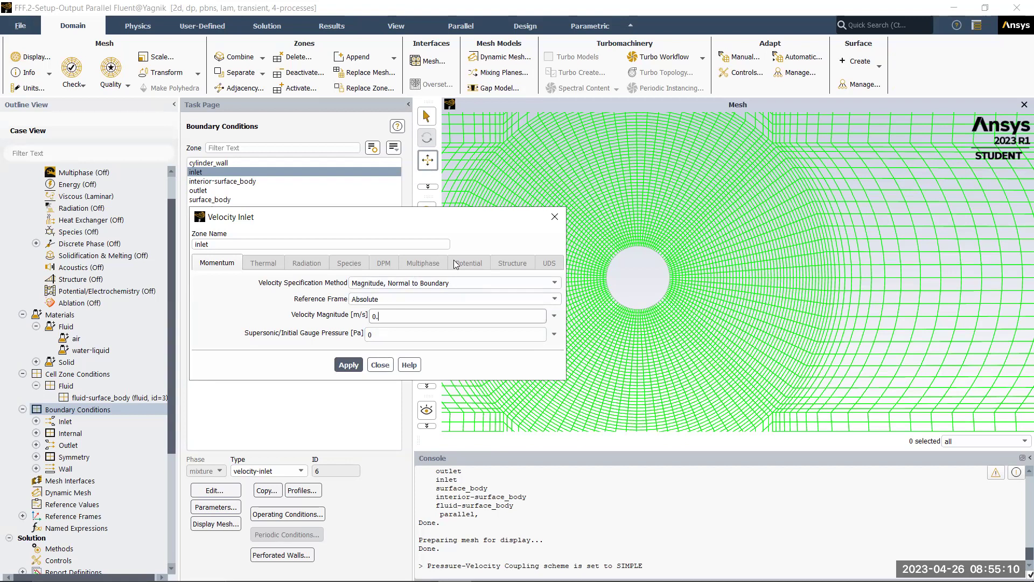
type(".066568")
left_click(350, 366)
left_click(380, 365)
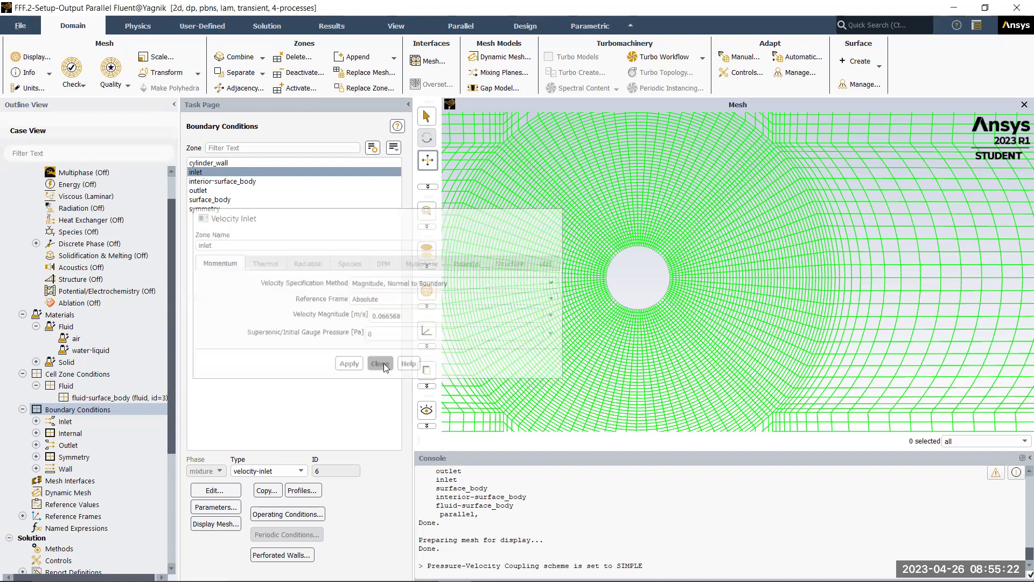
Review the boundary types assigned to the interior-surface_body, surface_body and symmetry zones.
left_click(229, 183)
left_click(224, 199)
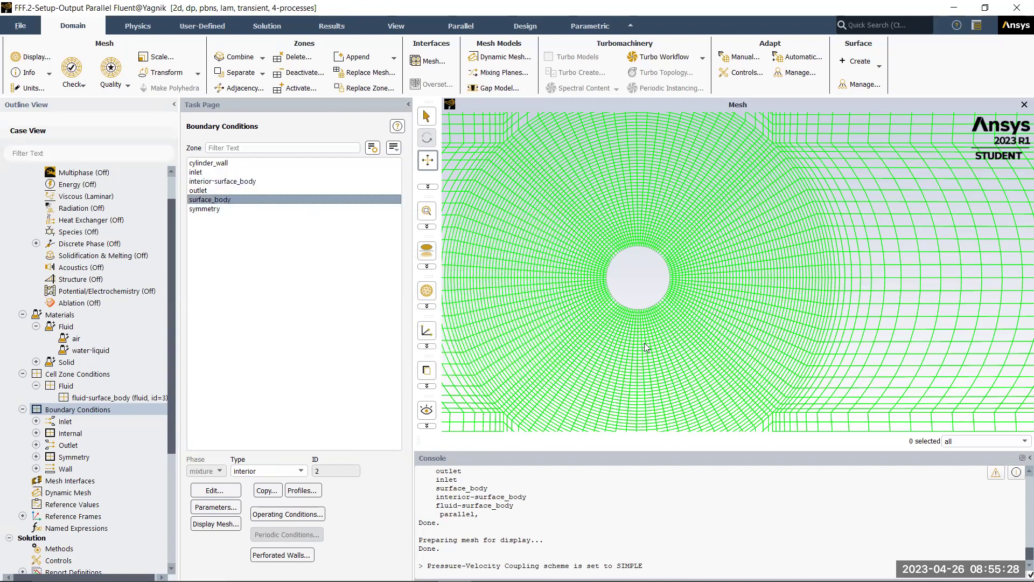
scroll(641, 346, "up", 2)
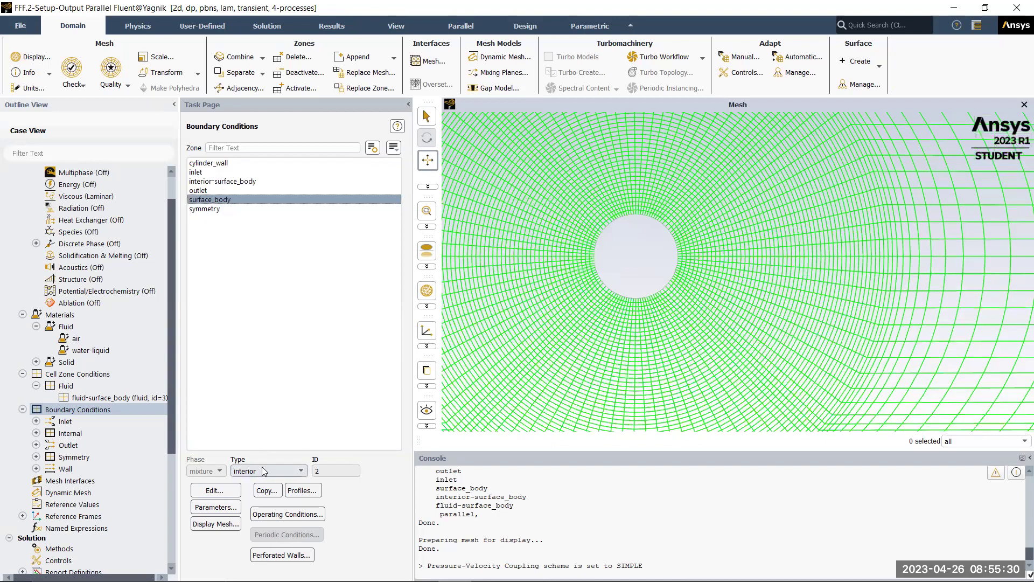
left_click(228, 209)
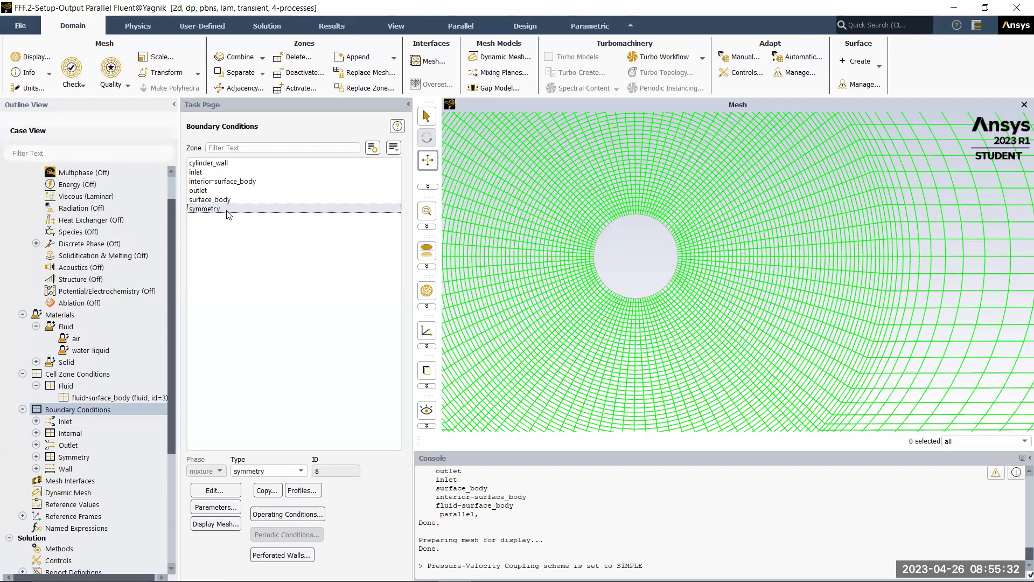
scroll(663, 345, "down", 5)
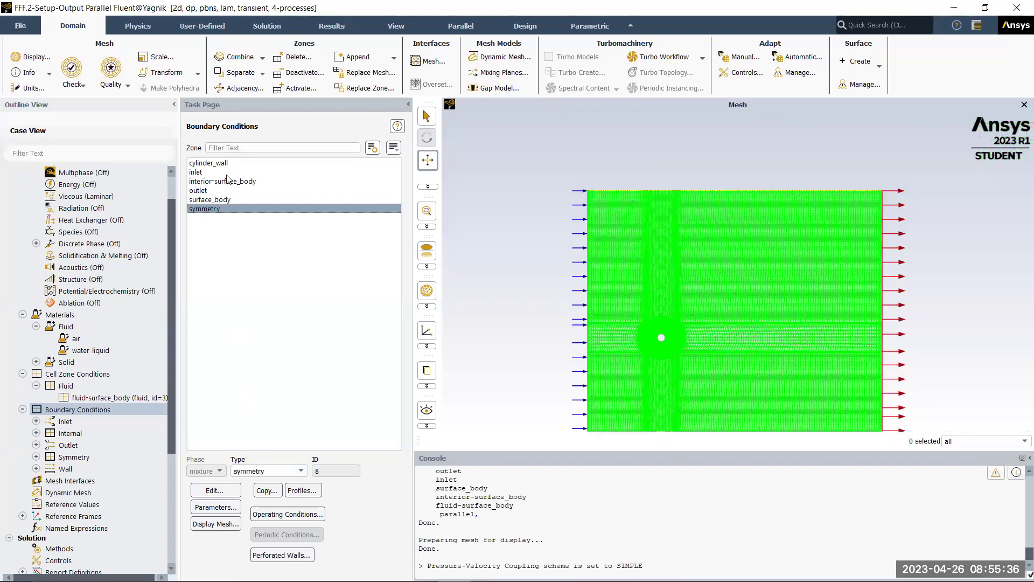
Apply the pressure-outlet condition to the outlet zone with a gauge pressure of 0 Pa.
left_click(216, 190)
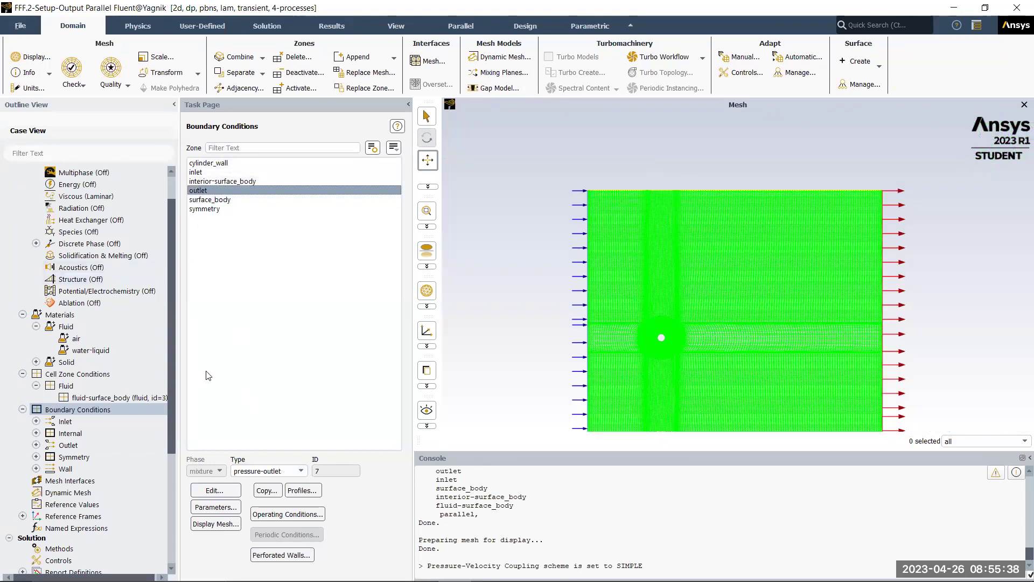
left_click(214, 491)
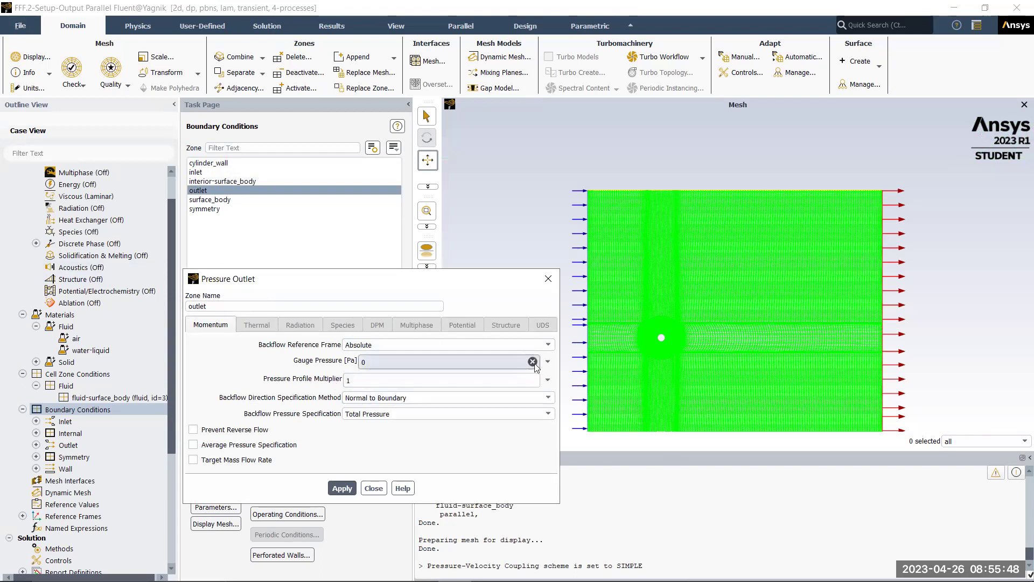
left_click(345, 488)
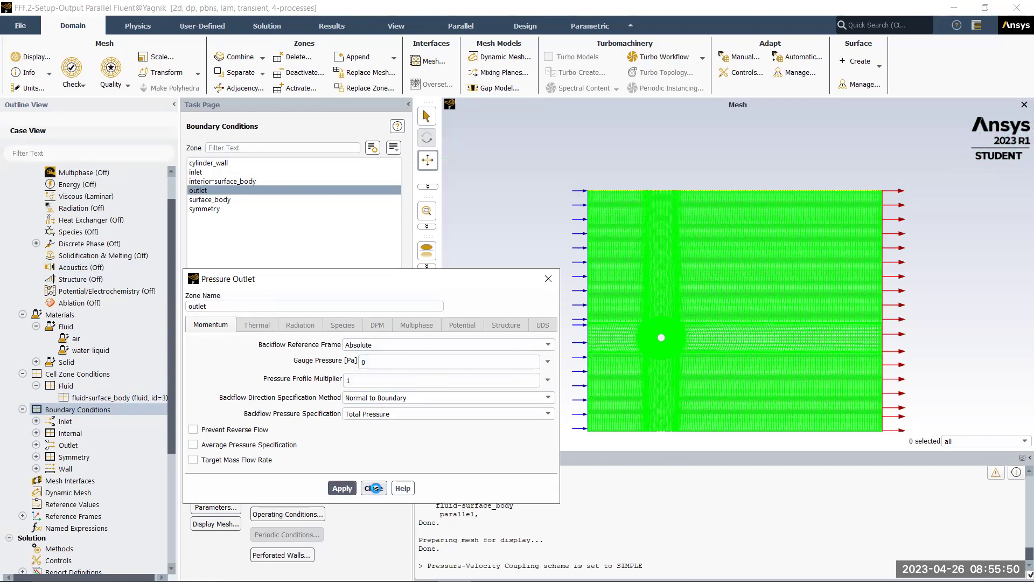
left_click(374, 488)
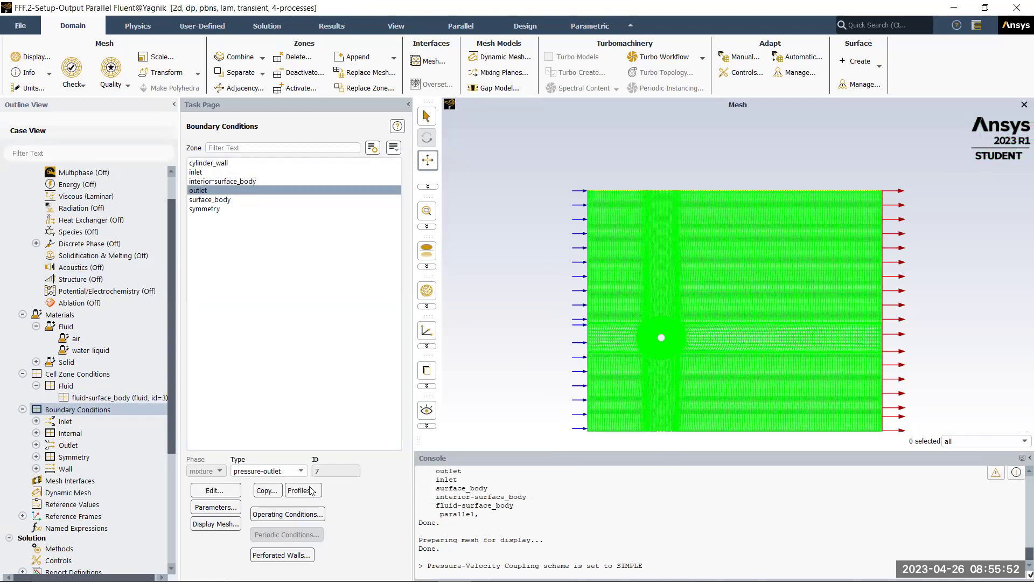
scroll(623, 200, "up", 3)
scroll(622, 201, "down", 3)
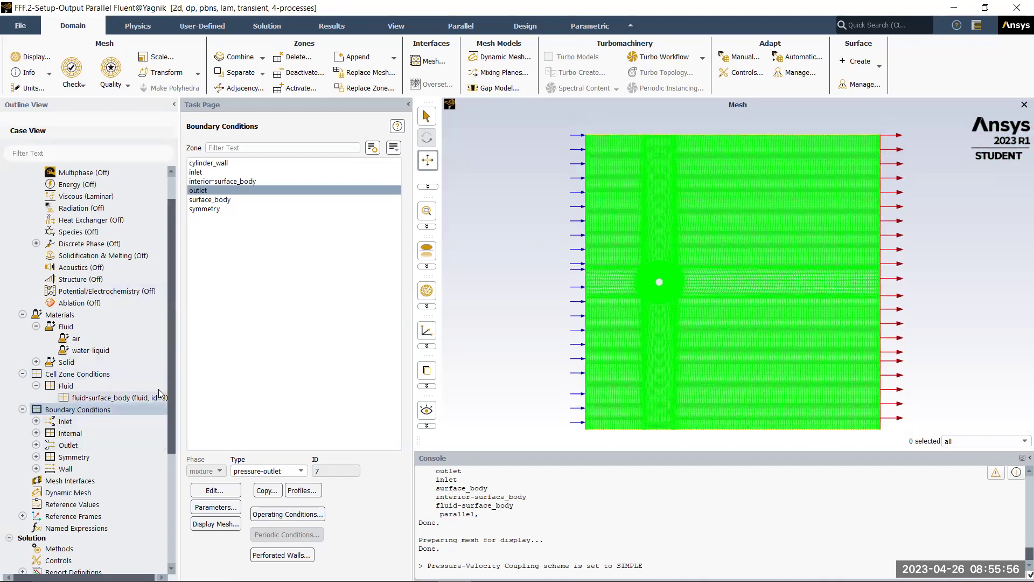
Show the Dynamic Mesh settings and expand the Parameters & Customization branch of the outline to view the user-defined function entries.
left_click_drag(174, 370, 169, 440)
left_click(68, 386)
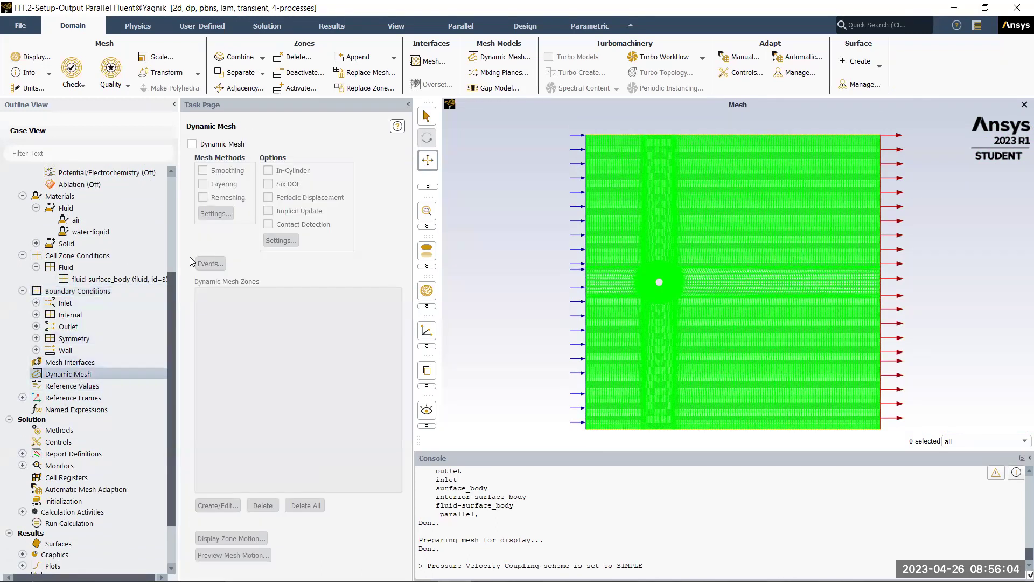
left_click_drag(169, 314, 167, 362)
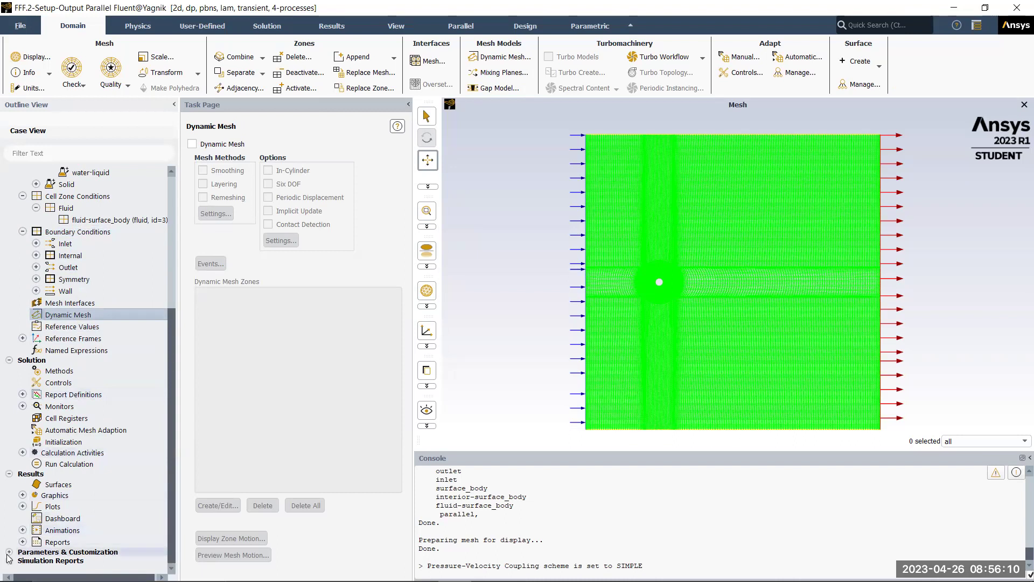
double_click(67, 550)
scroll(67, 548, "down", 2)
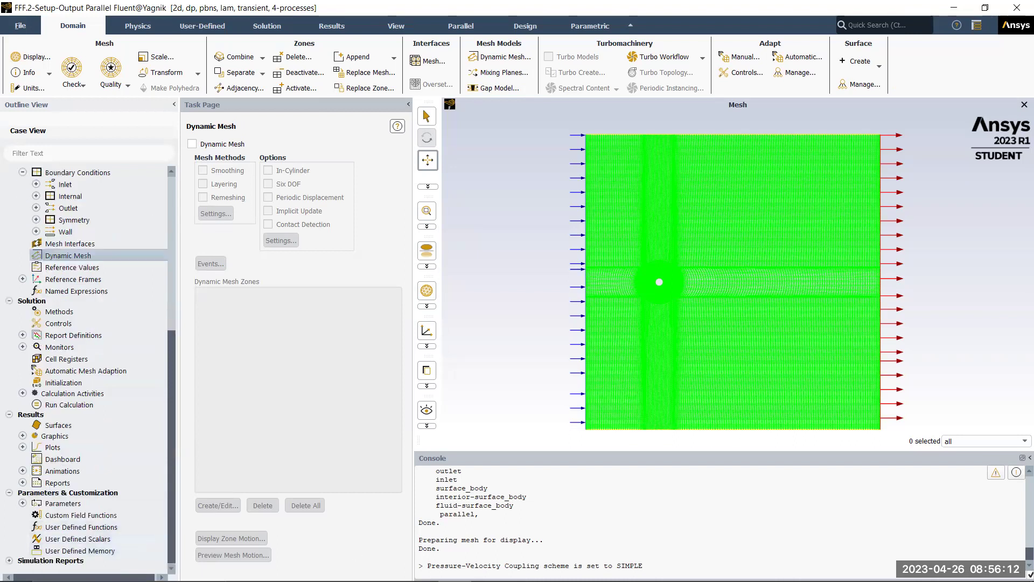
Switch to File Explorer and open the UDF_cylinder1dof C source file from the Fluent folder in Notepad++.
left_click(288, 569)
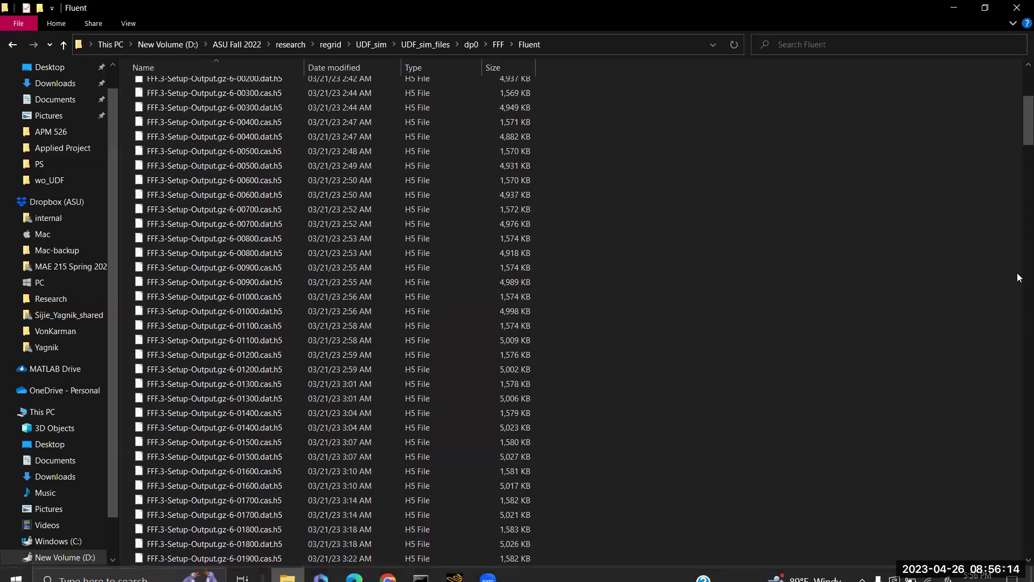
scroll(1018, 164, "down", 20)
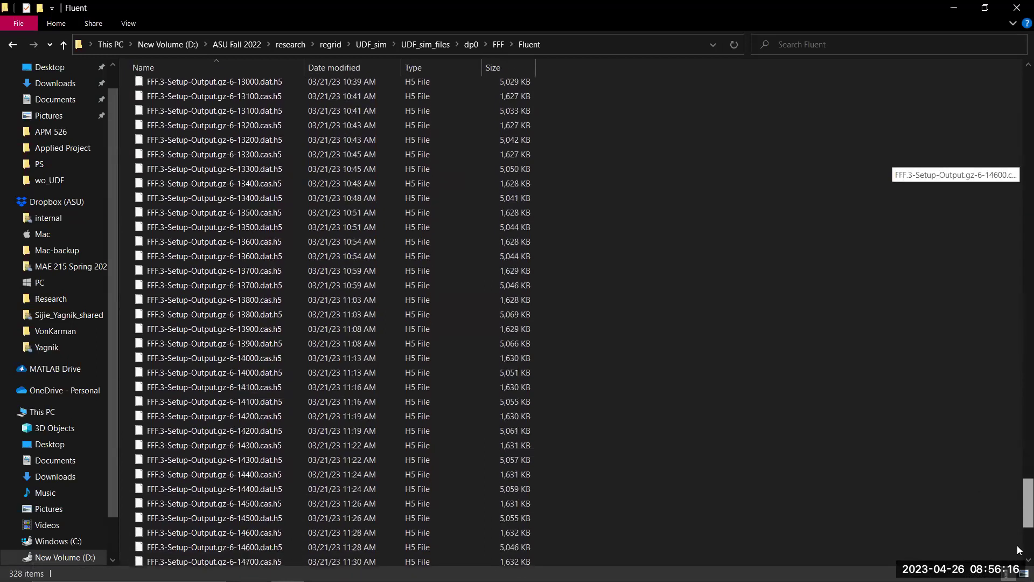
left_click(161, 558)
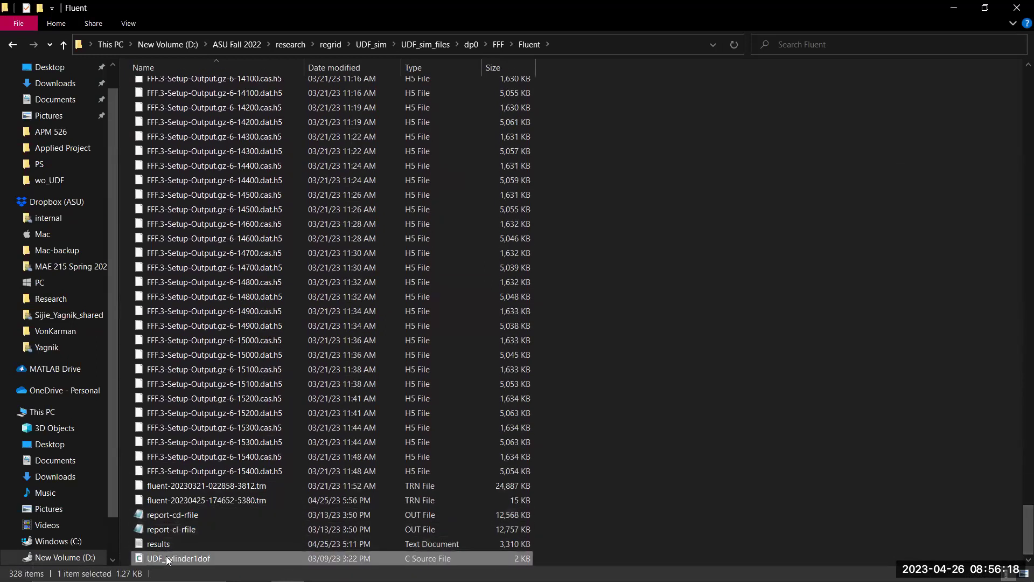
right_click(161, 558)
left_click(241, 359)
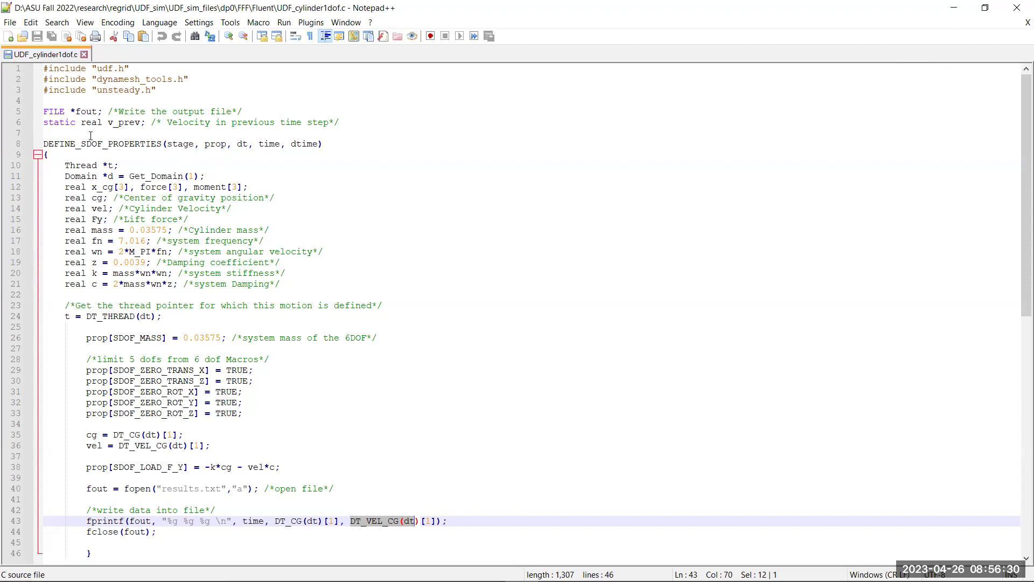
Examine the DEFINE_SDOF_PROPERTIES macro and its variable declarations for centre of gravity, velocity, lift force, mass, frequency, stiffness and damping.
left_click_drag(65, 144, 330, 146)
key("shift+Home")
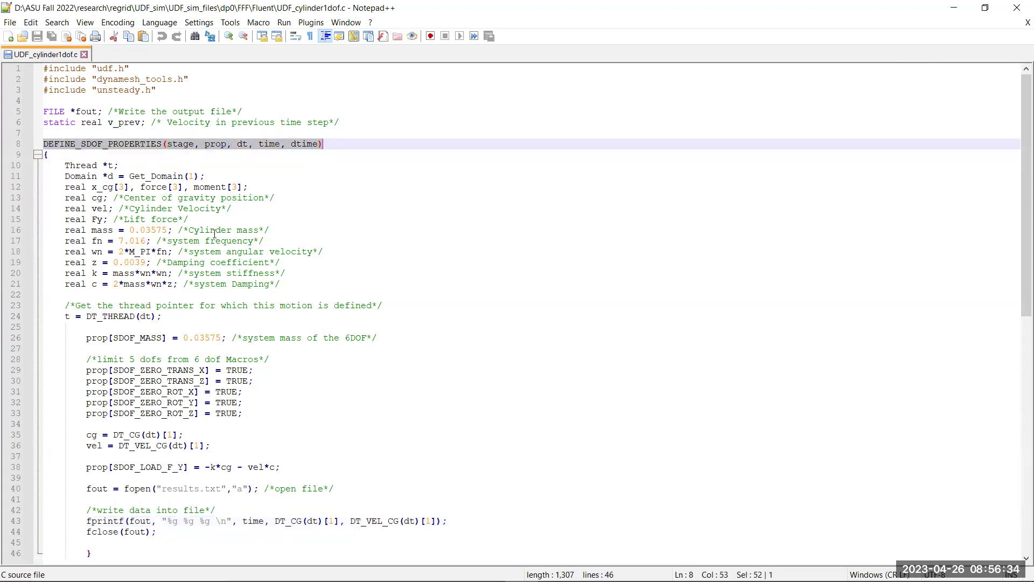
double_click(95, 197)
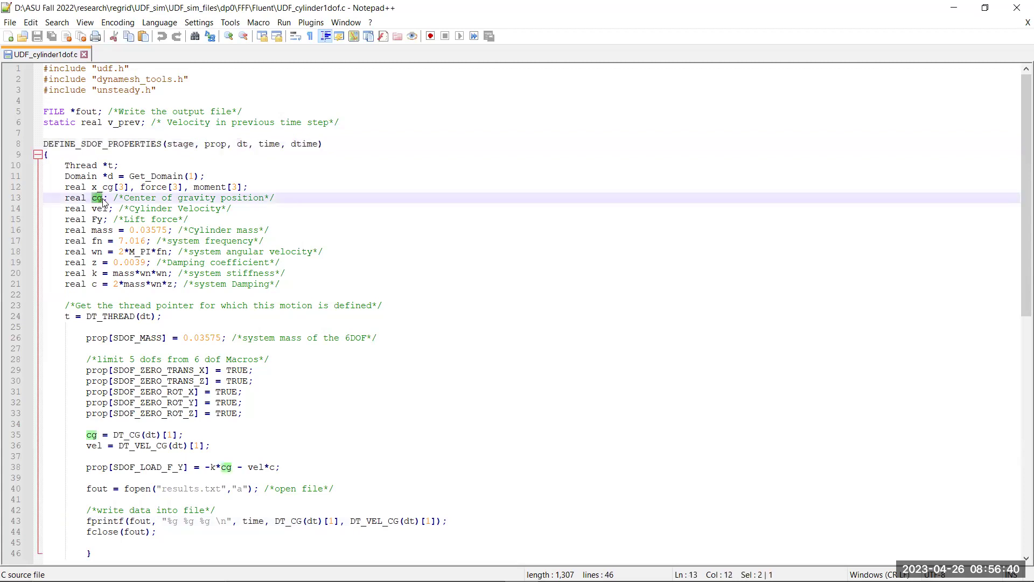
double_click(99, 209)
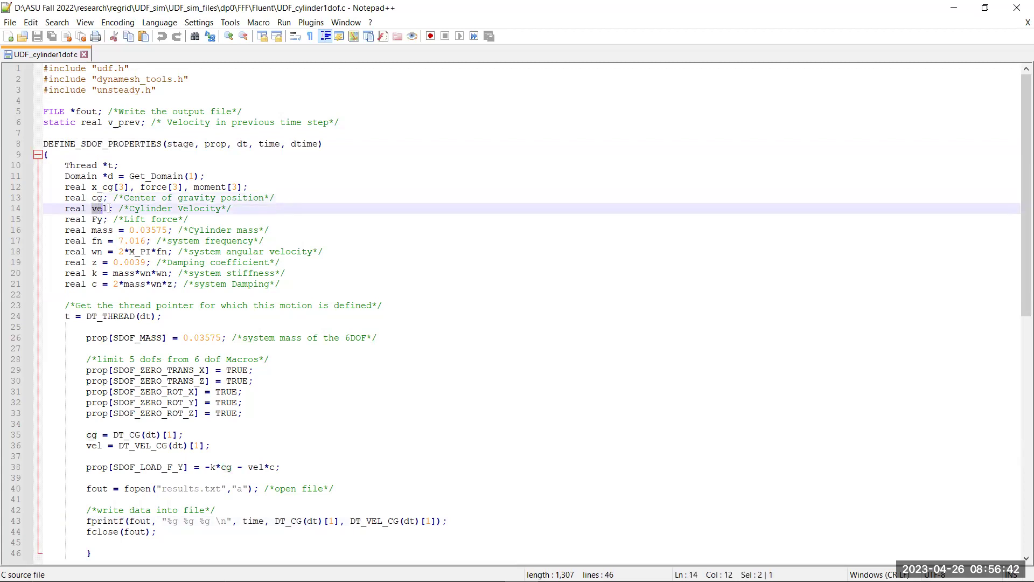
double_click(97, 220)
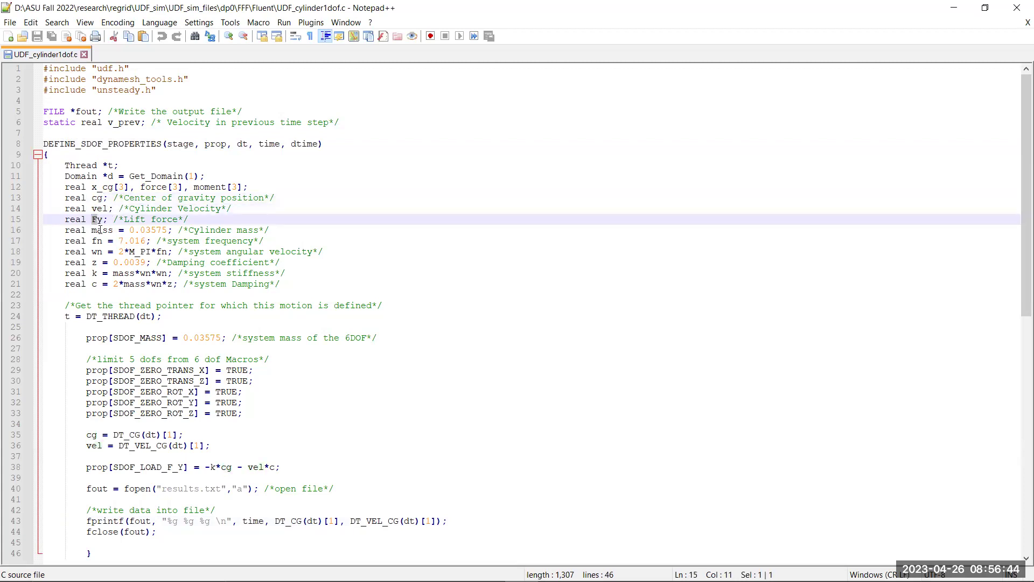
double_click(98, 230)
double_click(98, 241)
double_click(97, 252)
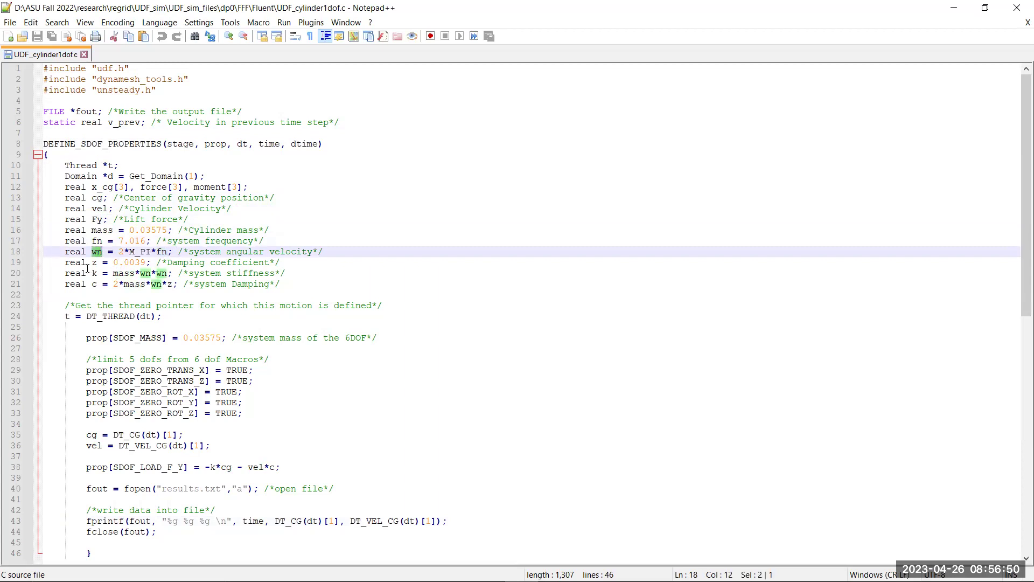
left_click_drag(92, 263, 147, 284)
left_click(146, 284)
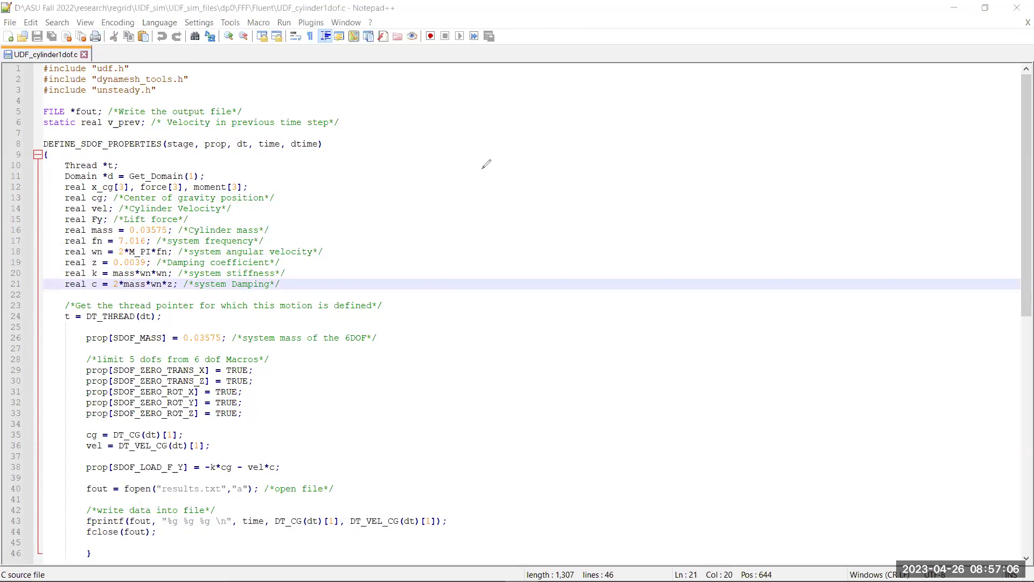
mouse_move(483, 169)
left_mouse_down()
mouse_move(648, 261)
mouse_move(690, 266)
mouse_move(682, 149)
mouse_move(482, 171)
left_mouse_up()
mouse_move(527, 211)
left_mouse_down()
mouse_move(539, 212)
mouse_move(529, 216)
mouse_move(532, 184)
mouse_move(535, 238)
mouse_move(539, 230)
left_mouse_up()
left_click_drag(737, 226, 733, 253)
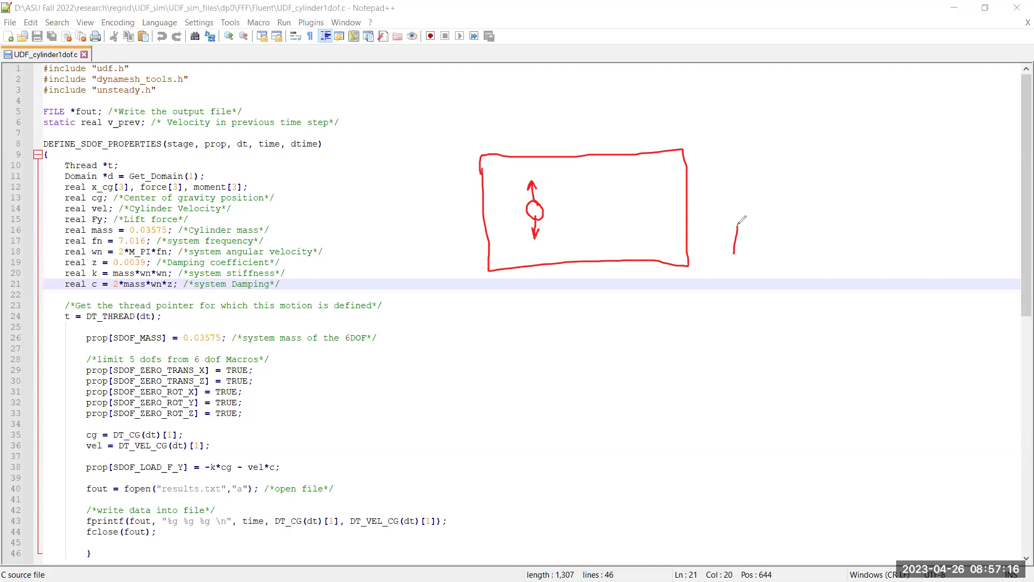
left_click_drag(738, 203, 765, 248)
left_click_drag(765, 249, 710, 286)
mouse_move(710, 273)
left_mouse_down()
mouse_move(742, 266)
mouse_move(734, 257)
mouse_move(744, 240)
mouse_move(748, 257)
mouse_move(744, 240)
mouse_move(721, 231)
mouse_move(733, 269)
mouse_move(754, 244)
left_mouse_up()
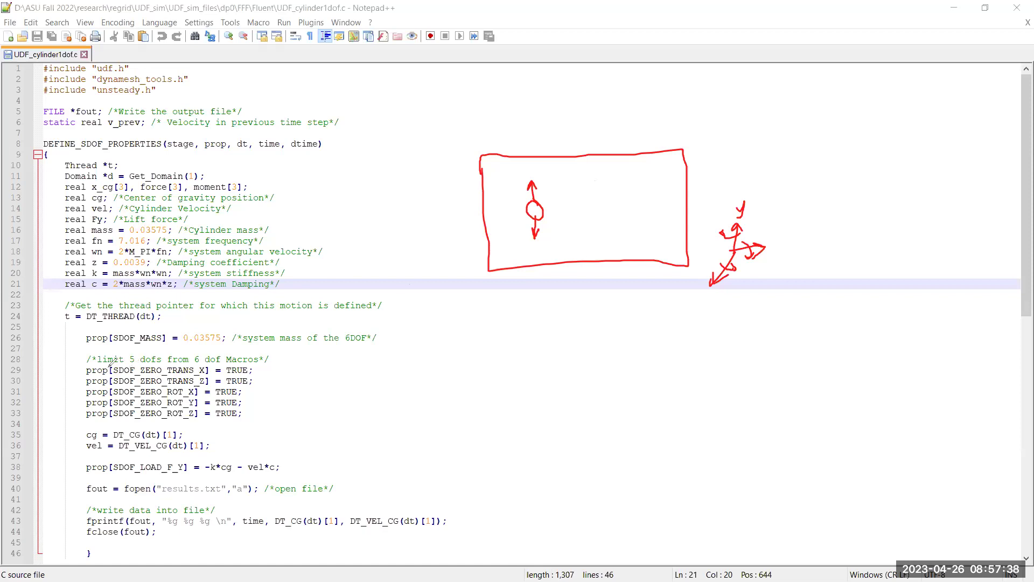
mouse_move(86, 372)
left_mouse_down()
mouse_move(110, 378)
mouse_move(117, 360)
mouse_move(86, 366)
mouse_move(147, 376)
mouse_move(208, 367)
left_mouse_up()
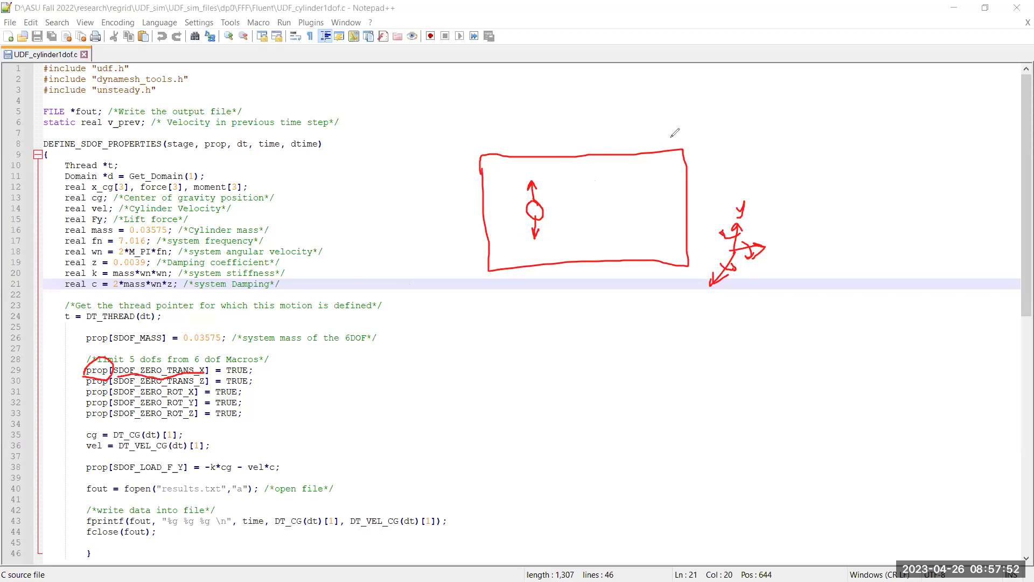
Examine the UDF lines that restrict five degrees of freedom, read the centre of gravity and velocity, and define the Y load.
key("e")
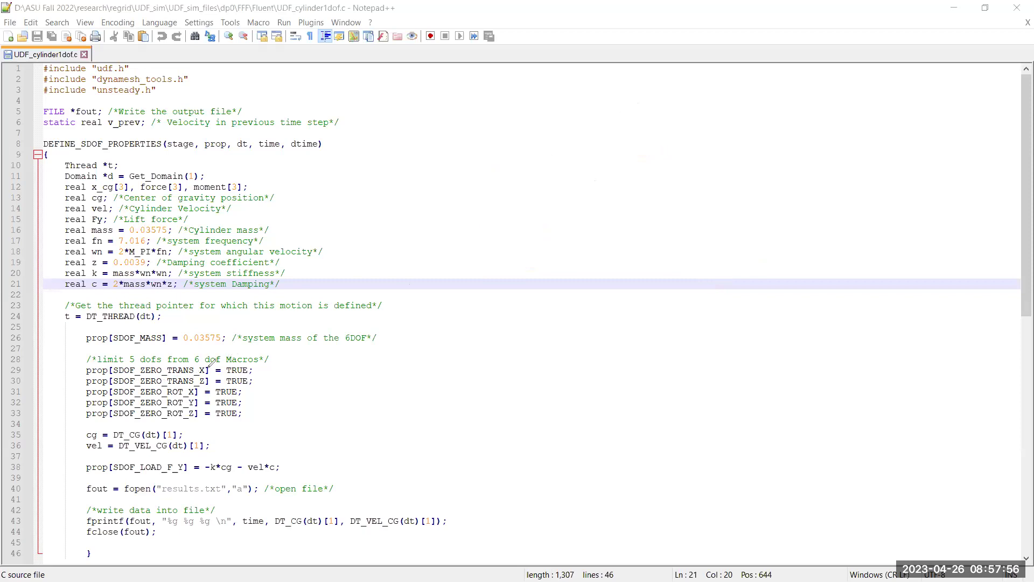
left_click_drag(227, 374, 255, 374)
left_click_drag(258, 367, 249, 417)
key("e")
double_click(89, 434)
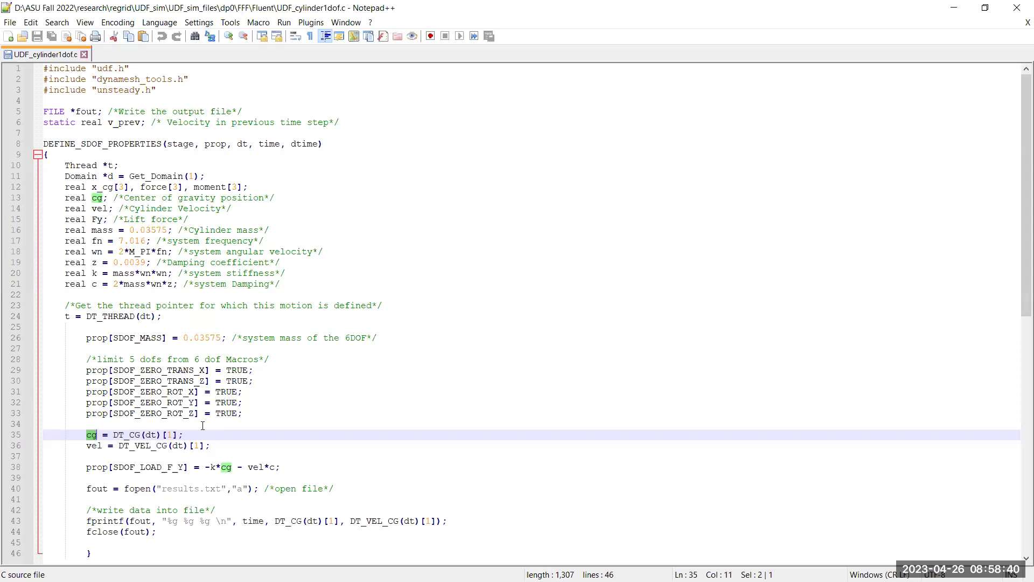
left_click_drag(88, 445, 296, 468)
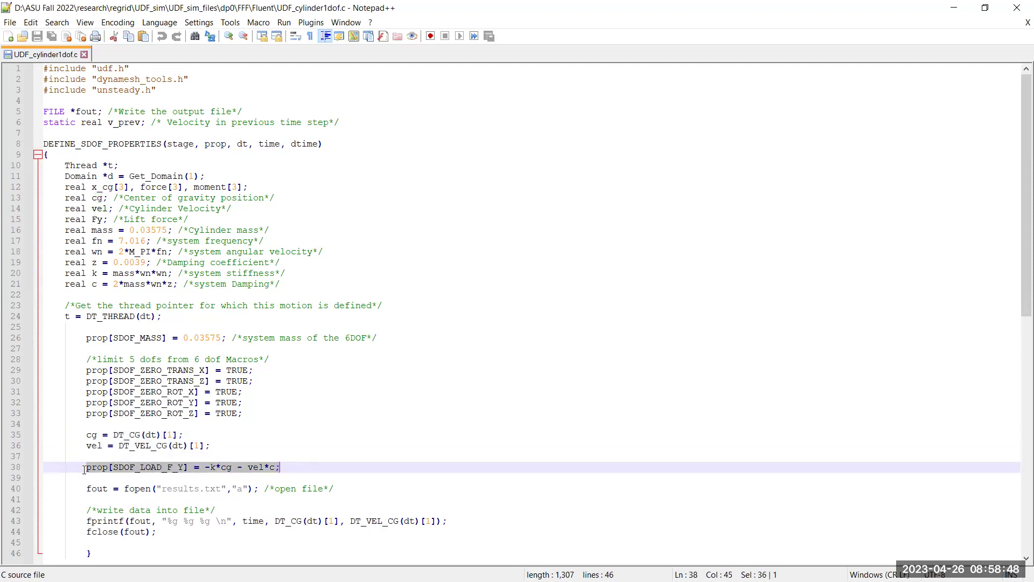
Examine the UDF lines that open results.txt and write time, centre-of-gravity position and velocity to it.
left_click_drag(85, 488, 252, 489)
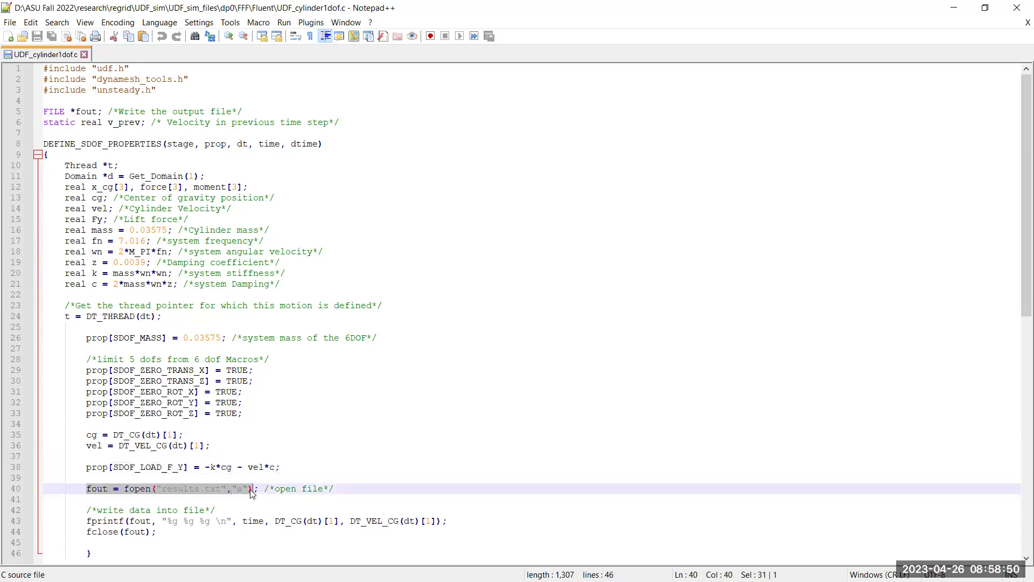
left_click(188, 496)
left_click_drag(162, 489, 220, 489)
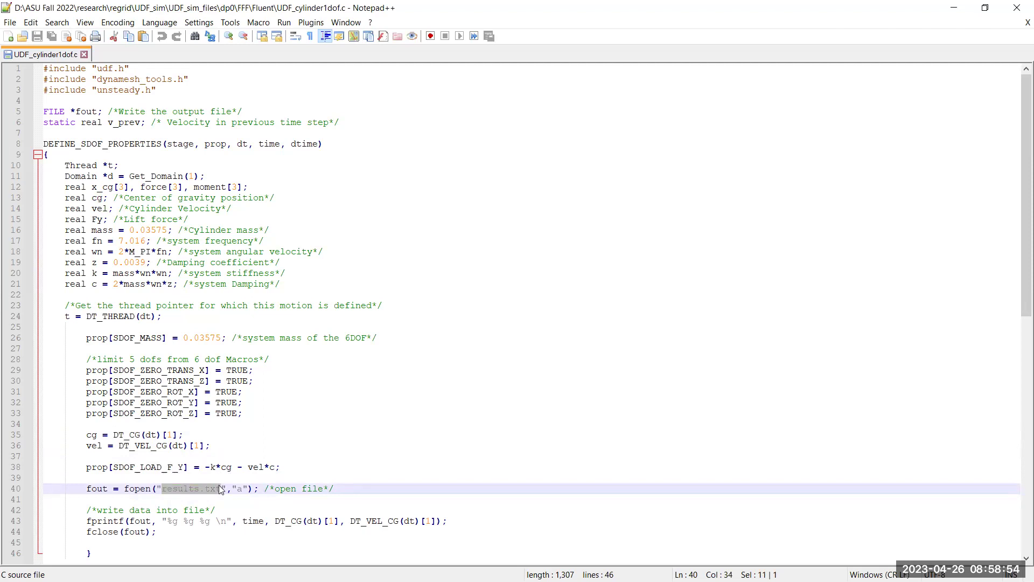
double_click(252, 520)
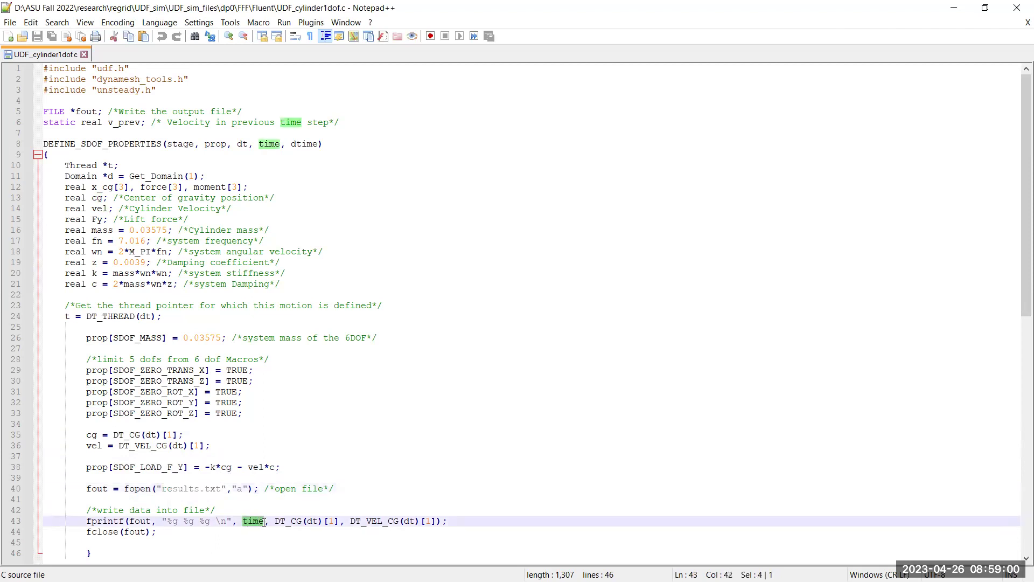
left_click_drag(275, 521, 420, 521)
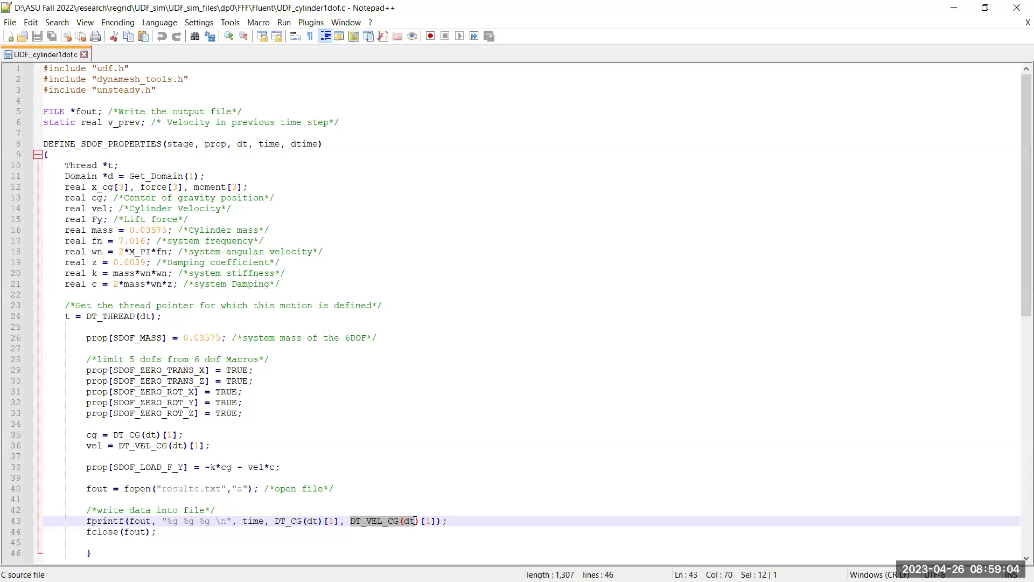
left_click(464, 397)
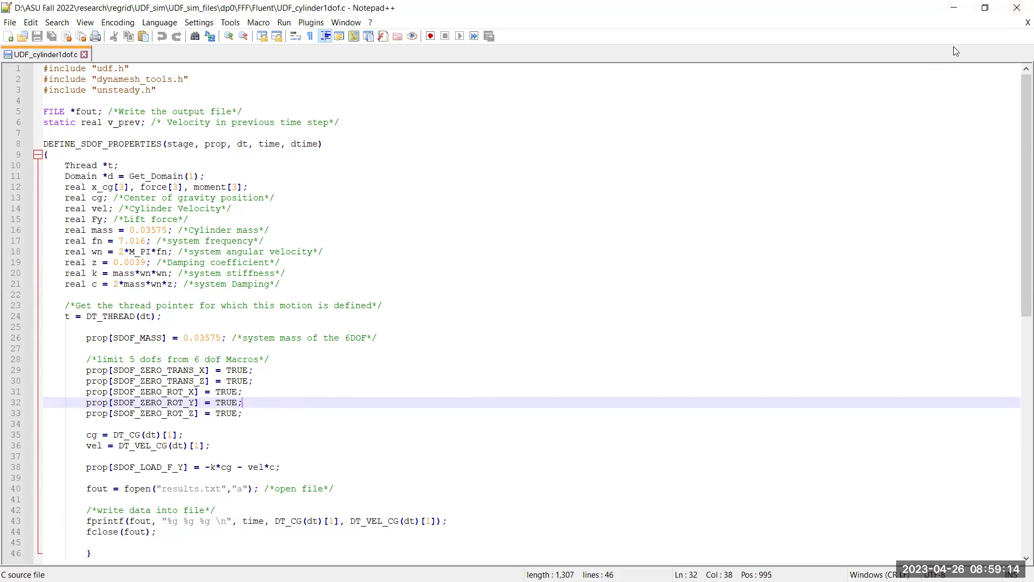
Close the UDF source file in Notepad++ and switch from File Explorer back to Fluent.
left_click(1017, 8)
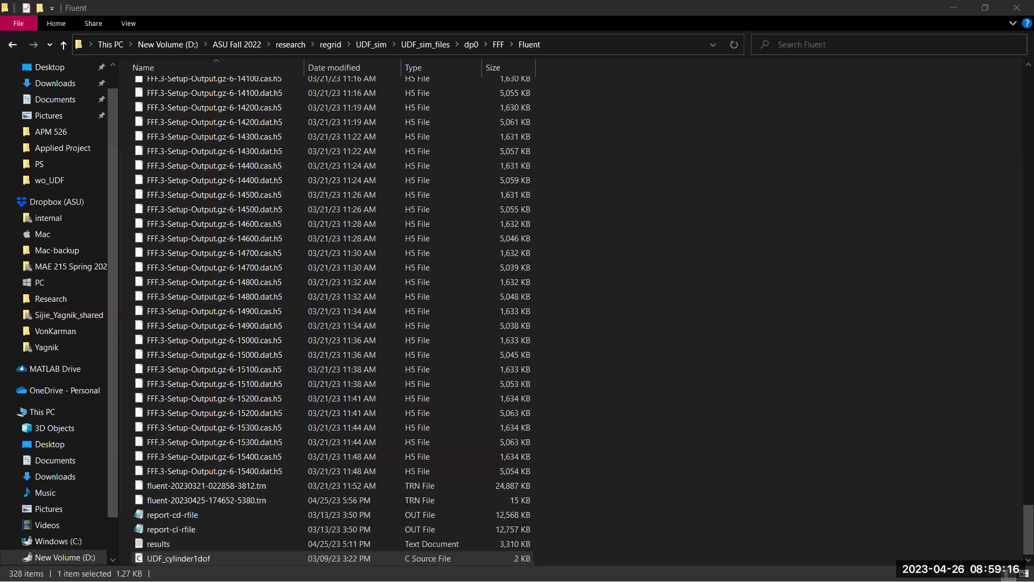
left_click_drag(1020, 523, 1020, 55)
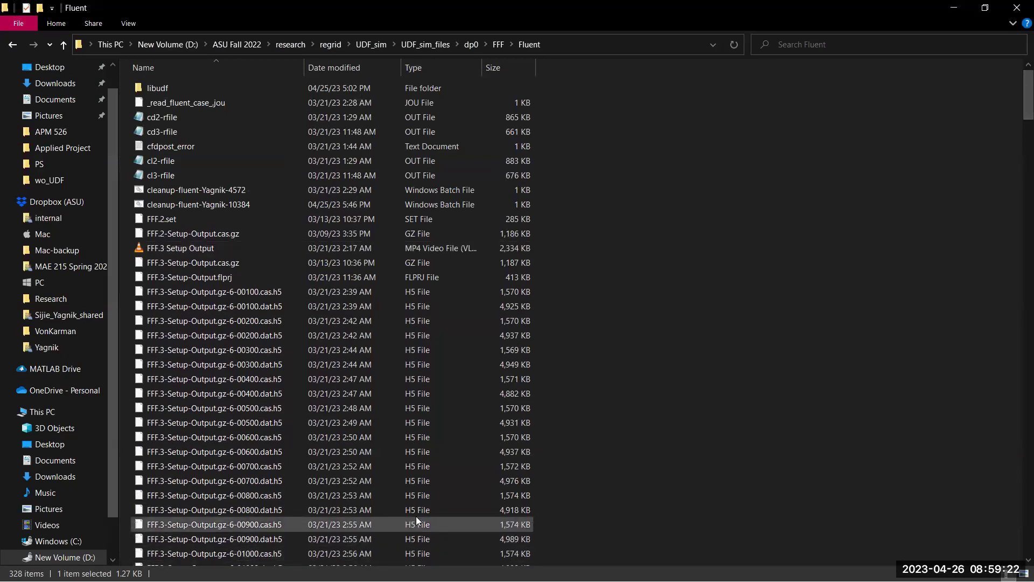
key("alt+Tab")
key("alt+Tab")
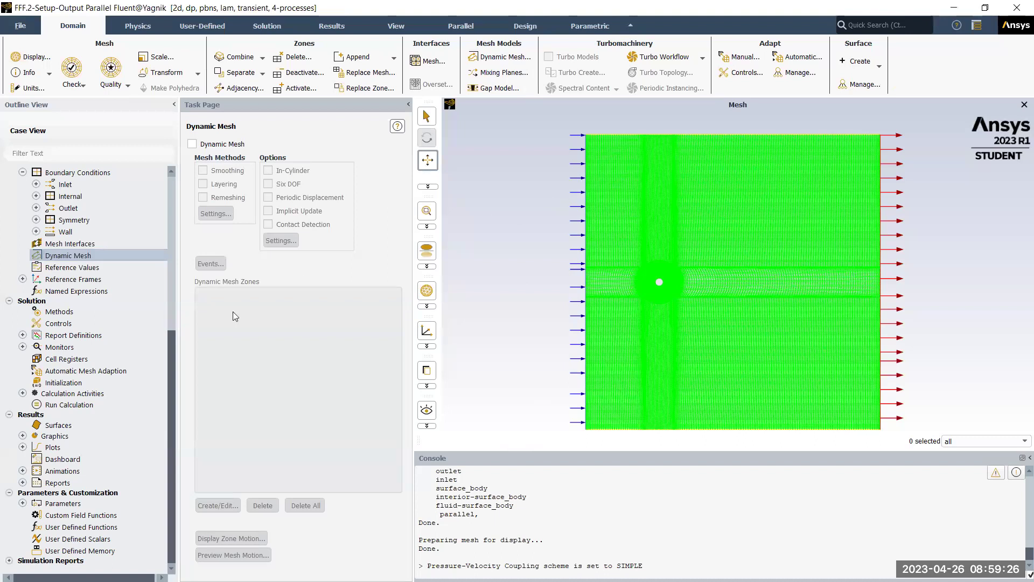
Open the Compiled UDFs dialog for the user-defined functions and check the library name libudf.
left_click(170, 311)
left_click_drag(169, 380, 169, 534)
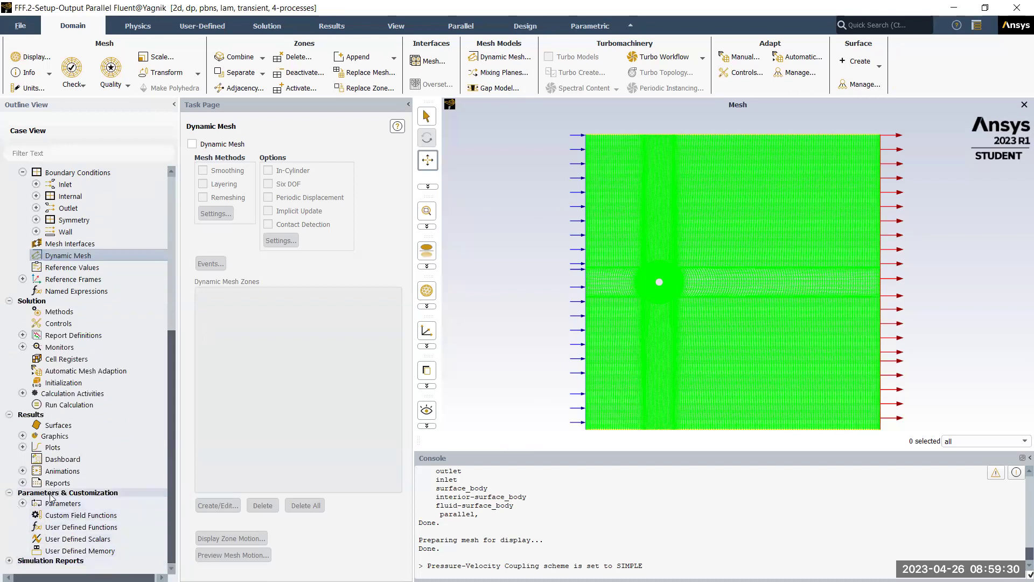
left_click(72, 527)
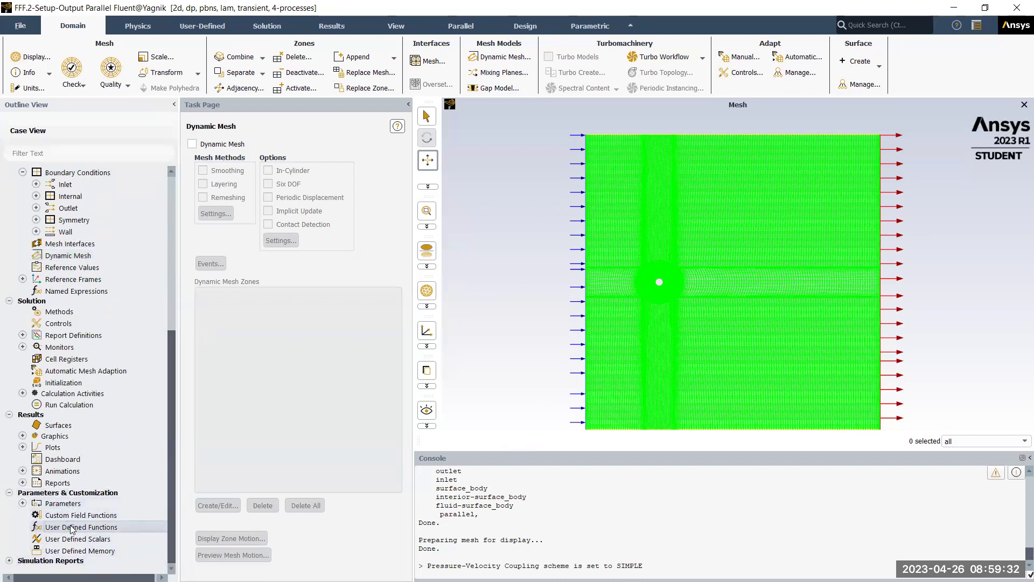
right_click(102, 527)
left_click(130, 478)
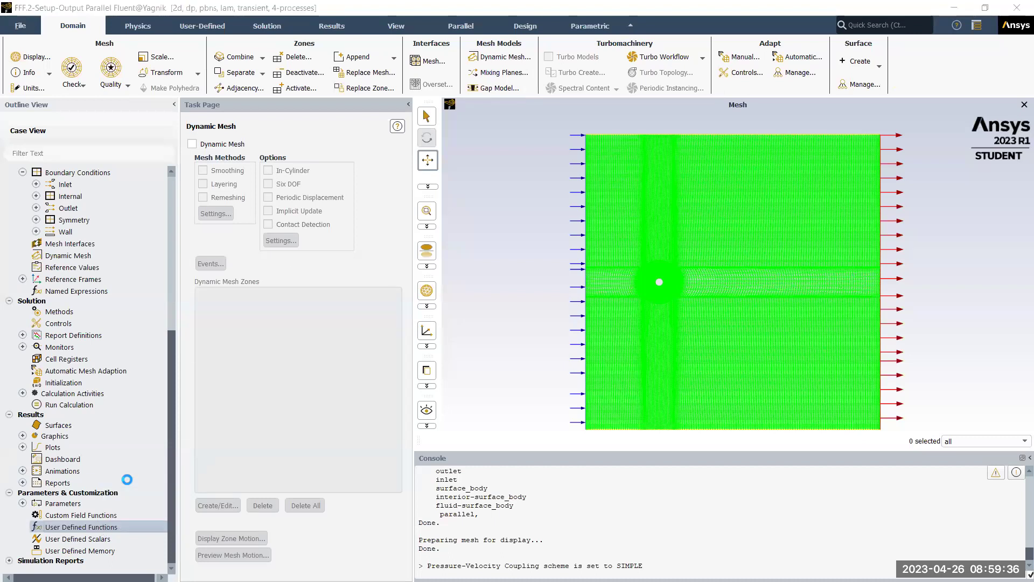
left_click_drag(320, 277, 465, 191)
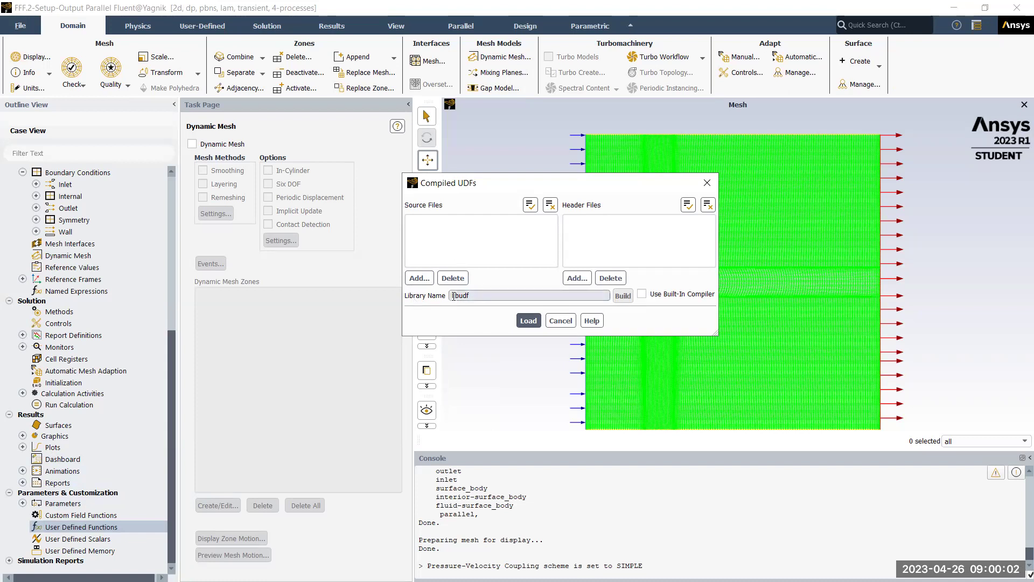
double_click(475, 295)
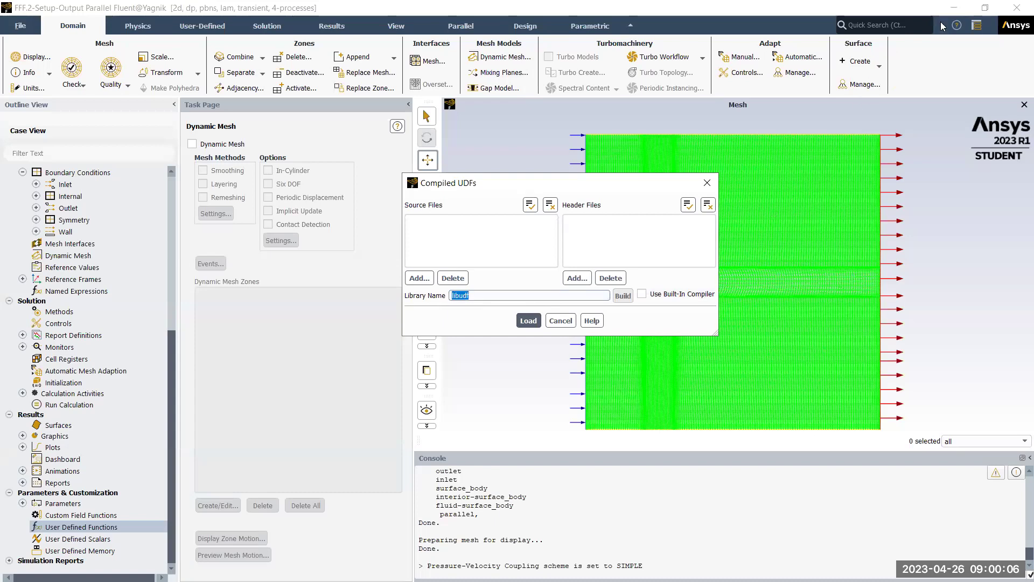
Switch to File Explorer and permanently delete the existing libudf folder from the Fluent case directory.
left_click(952, 9)
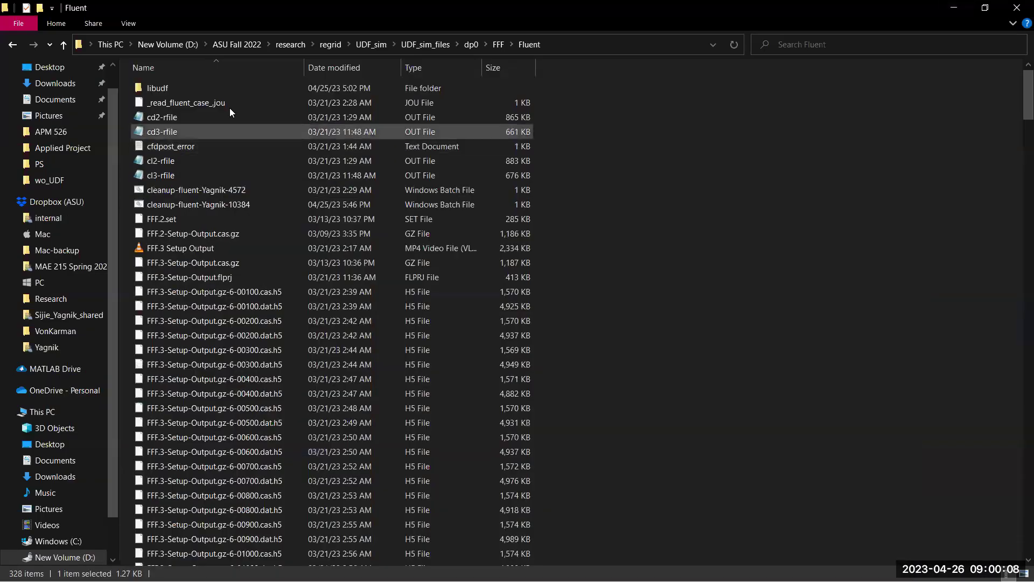
left_click(216, 90)
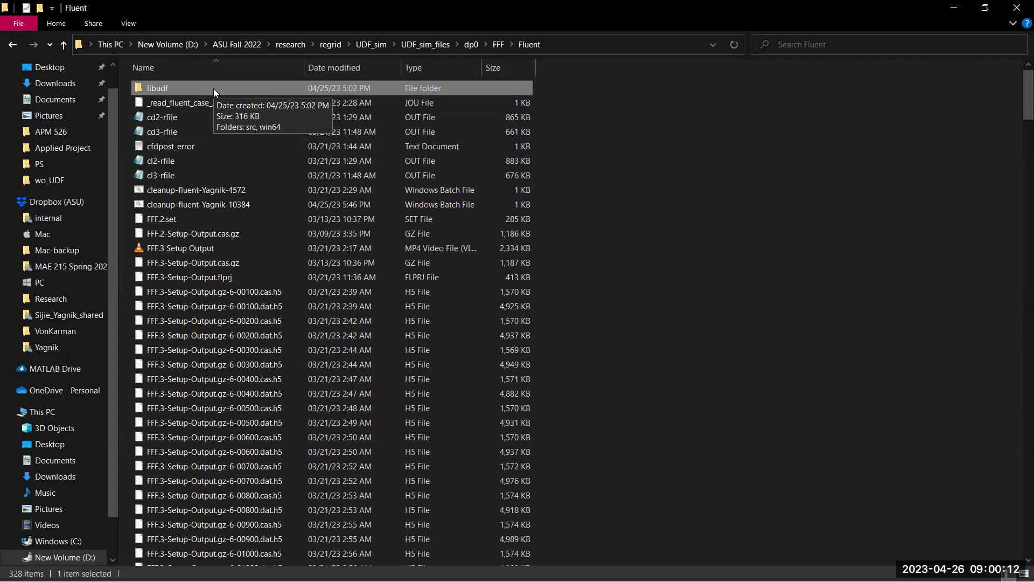
key("shift+Delete")
key("Return")
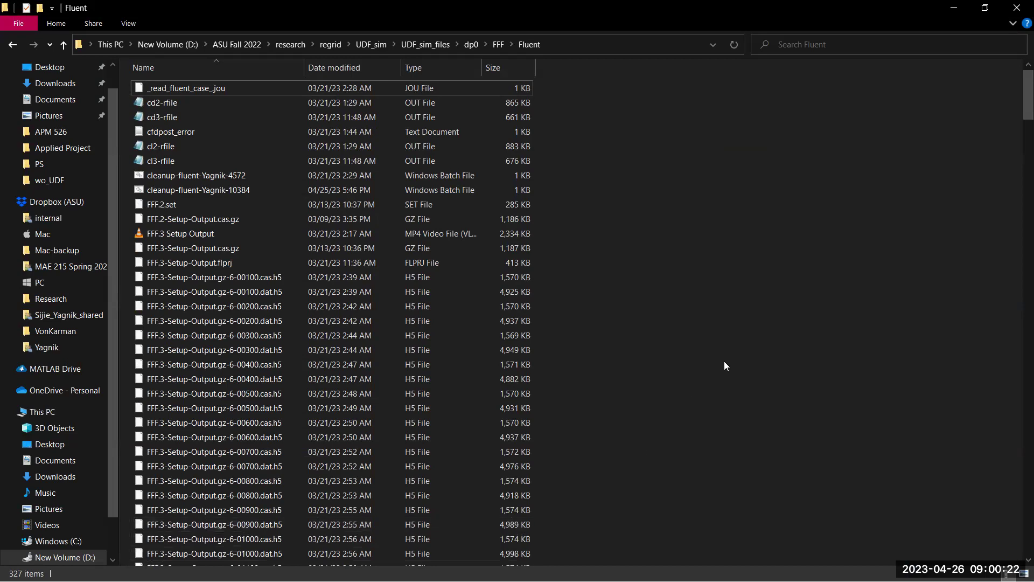
Return to Fluent, add UDF_cylinder1dof.c as a source file and build the libudf library, accepting the source directory prompt.
key("alt+Tab")
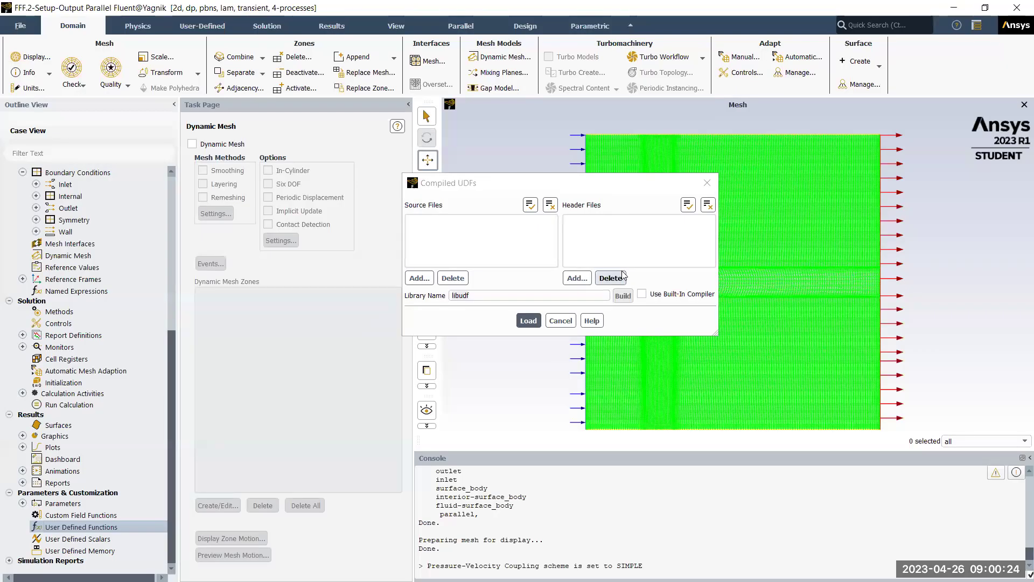
left_click(418, 278)
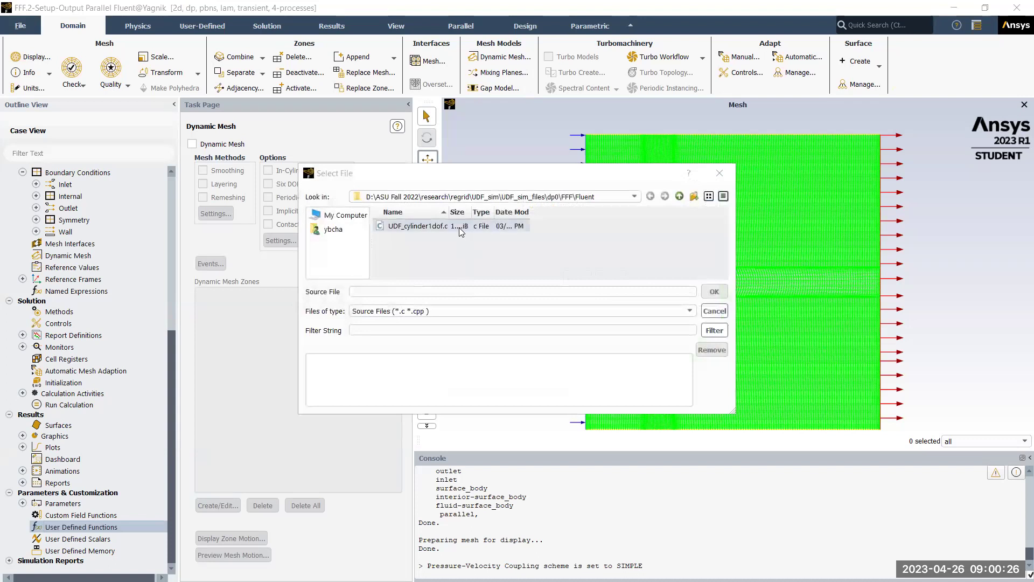
double_click(456, 227)
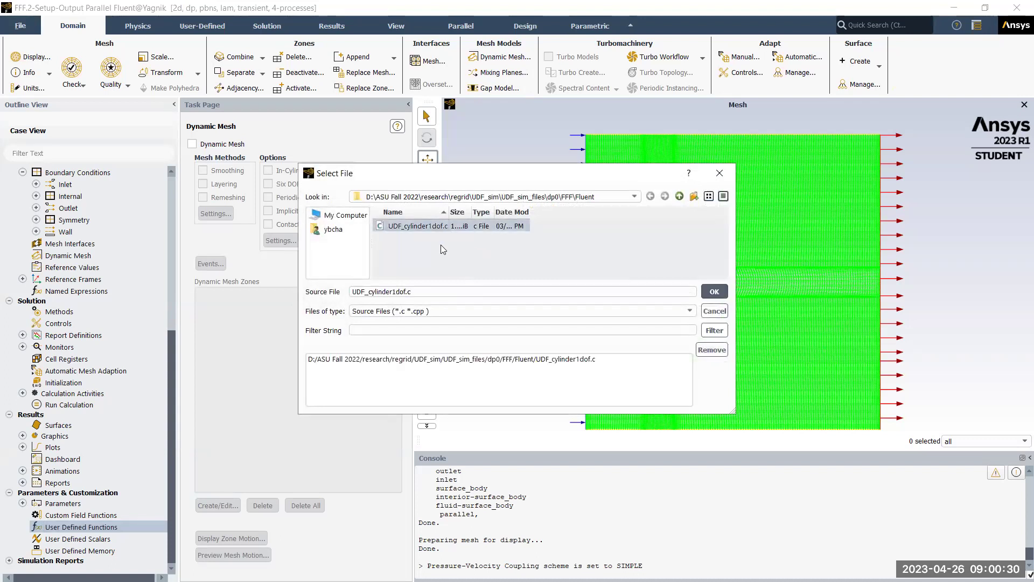
left_click(714, 292)
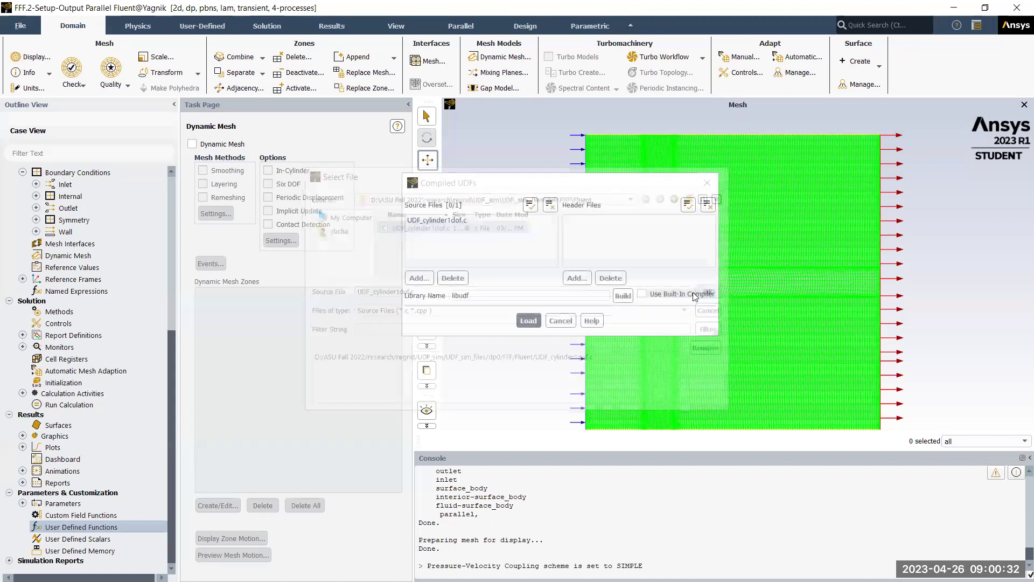
left_click(624, 298)
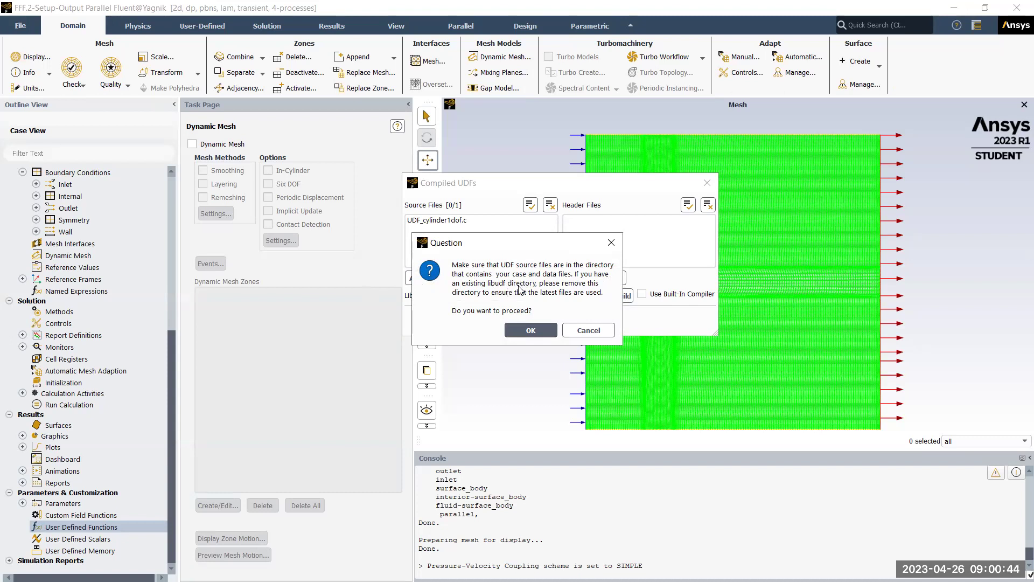
left_click(516, 331)
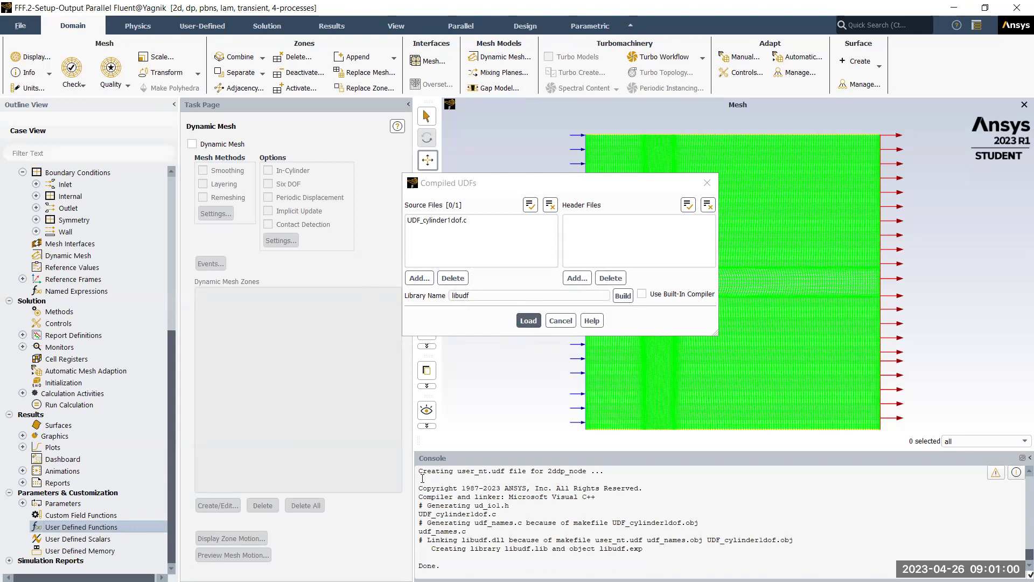
Review the console's compiler and linker messages for the libudf build.
left_click_drag(459, 472, 523, 478)
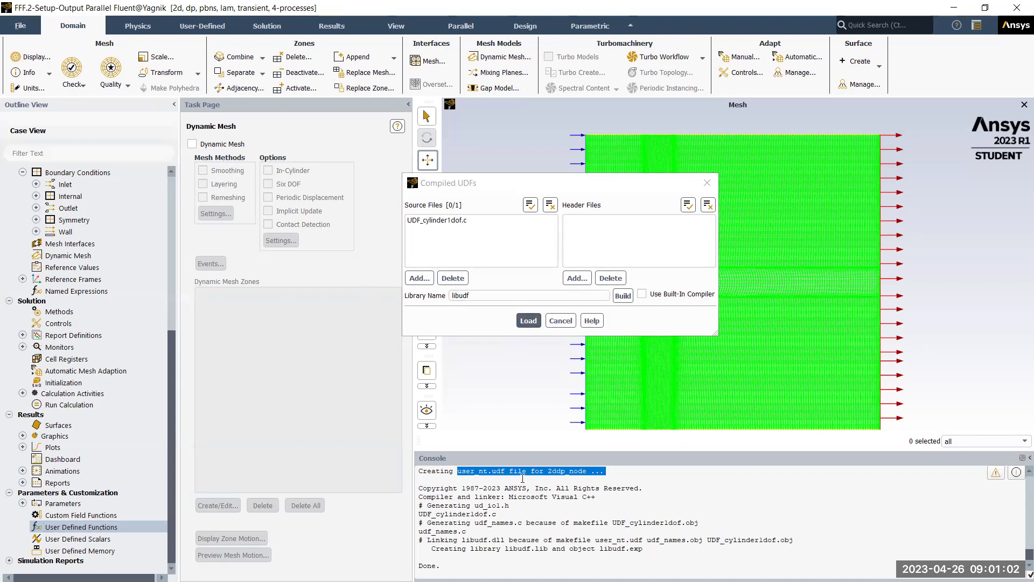
left_click(569, 494)
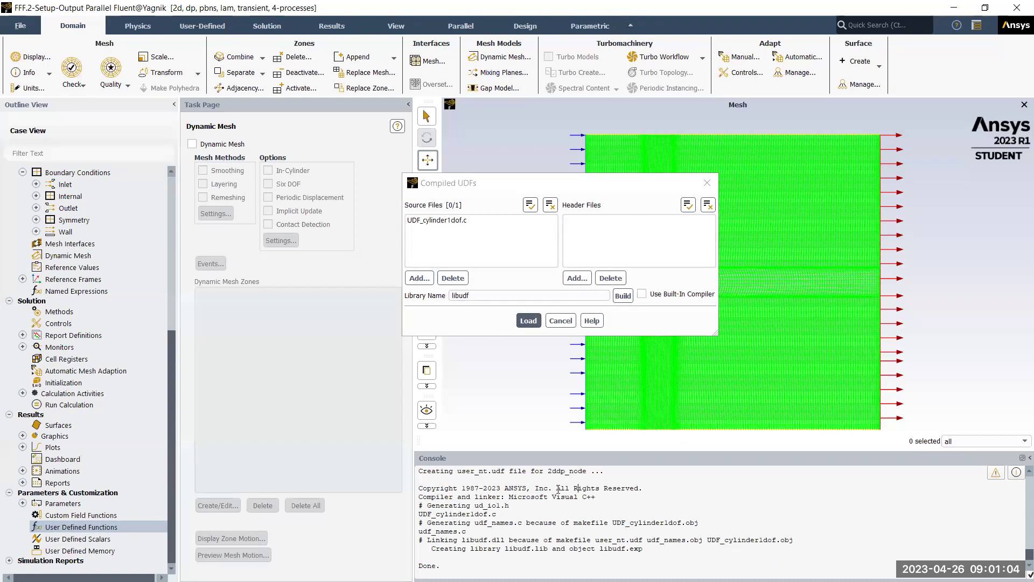
left_click_drag(423, 496, 596, 496)
left_click(602, 499)
left_click(515, 522)
left_click_drag(428, 505, 646, 559)
left_click(646, 558)
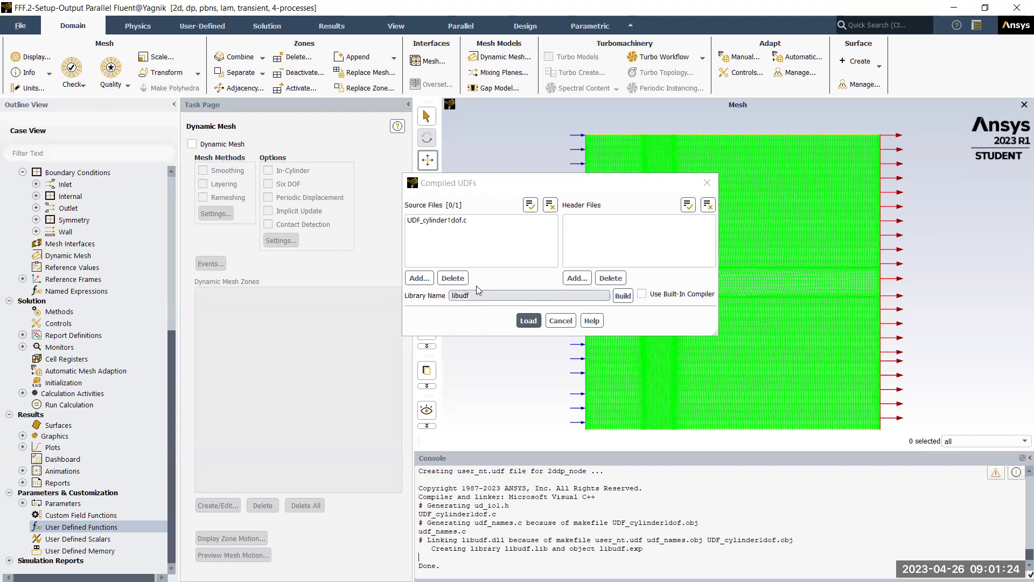
Load the compiled libudf library and check the console's library loading messages.
left_click(527, 321)
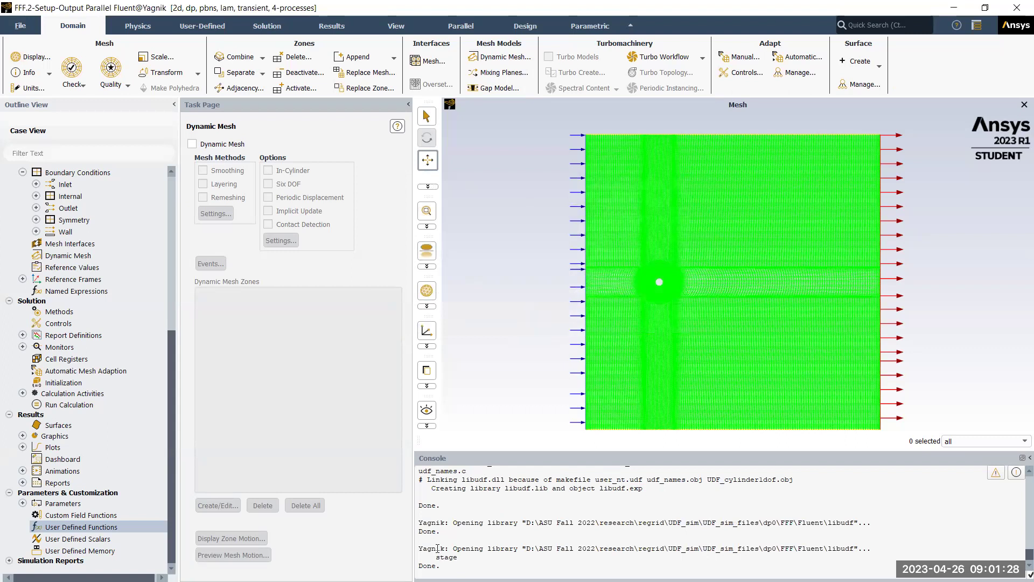
left_click_drag(452, 545, 593, 566)
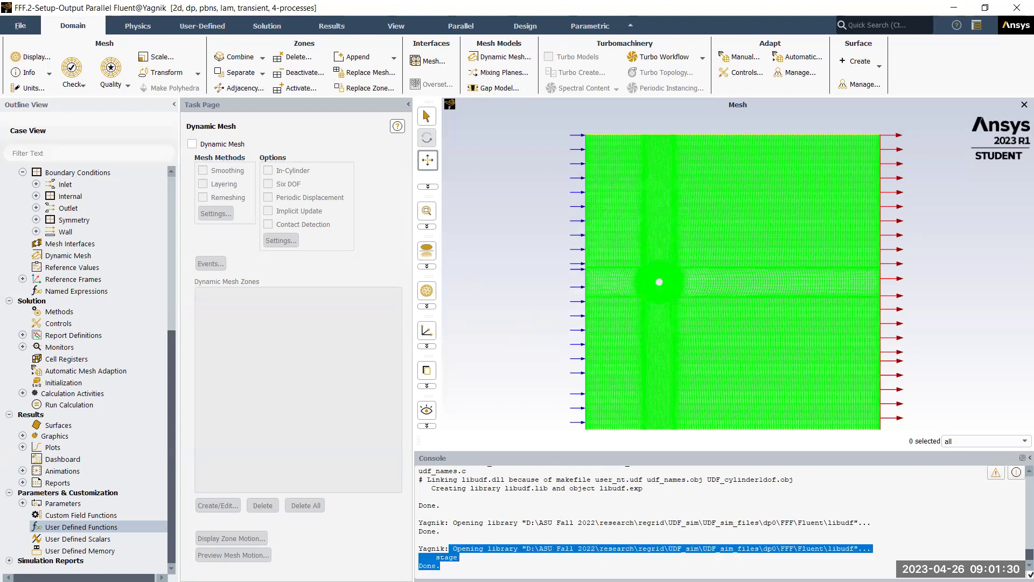
left_click(547, 561)
left_click(548, 557)
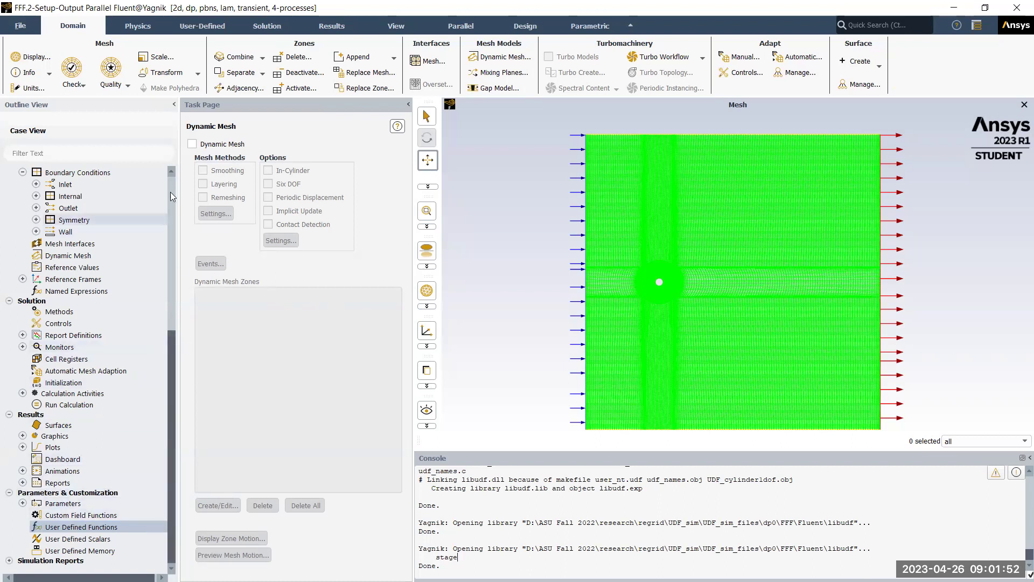
Enable Dynamic Mesh with the Smoothing and Remeshing methods and open the mesh method settings.
scroll(46, 305, "up", 4)
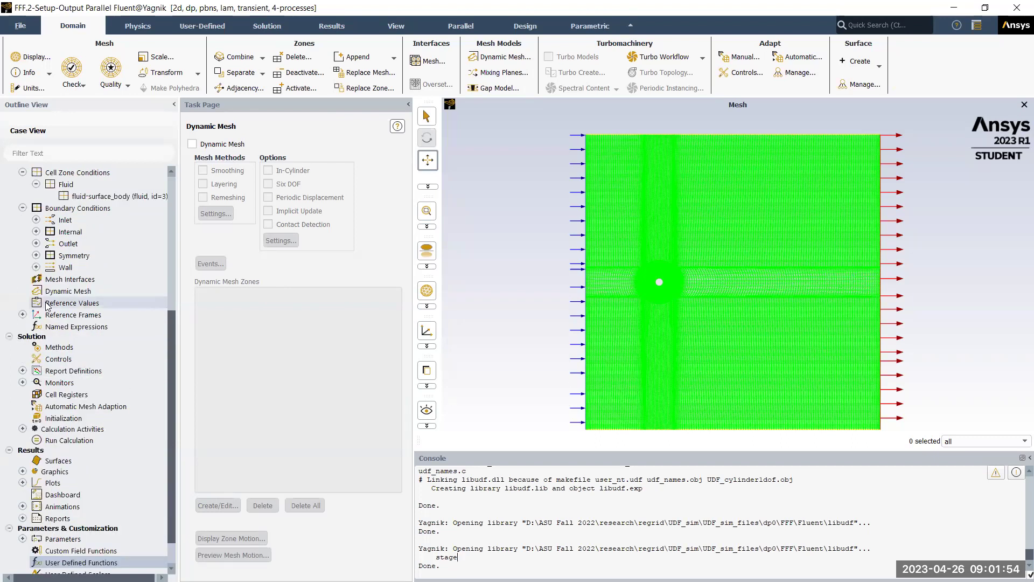
left_click(67, 398)
left_click(190, 143)
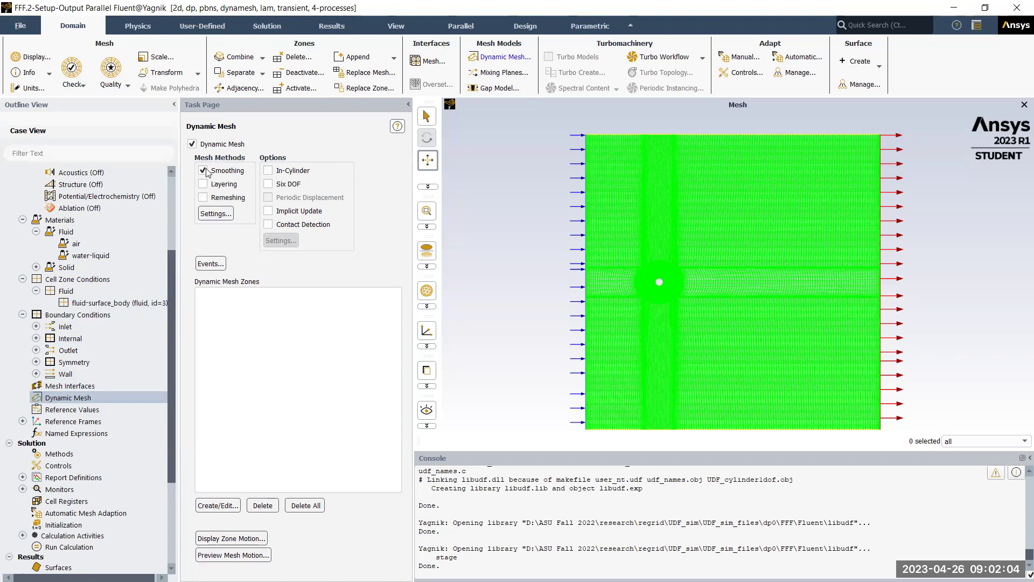
left_click(202, 200)
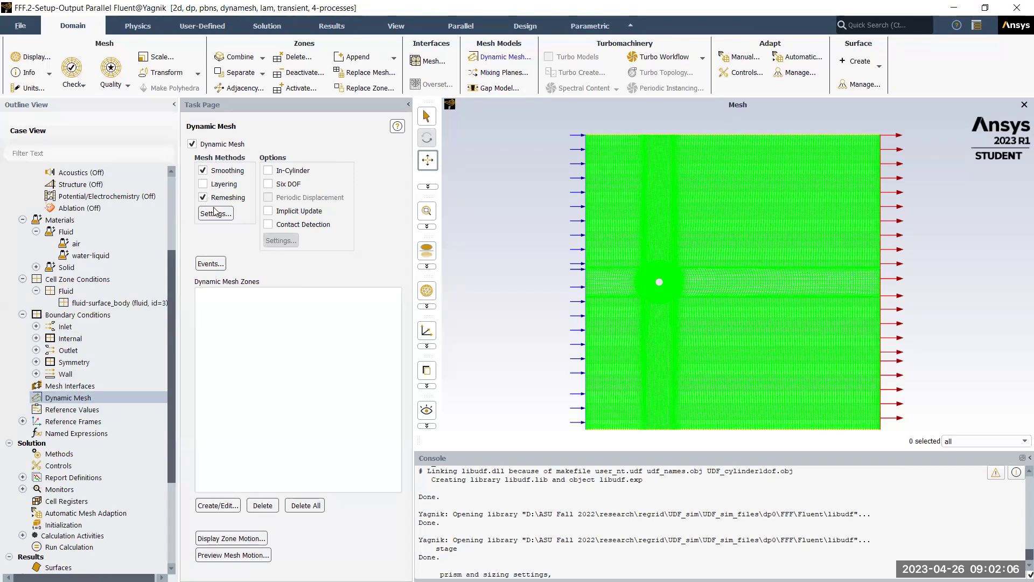
left_click(215, 214)
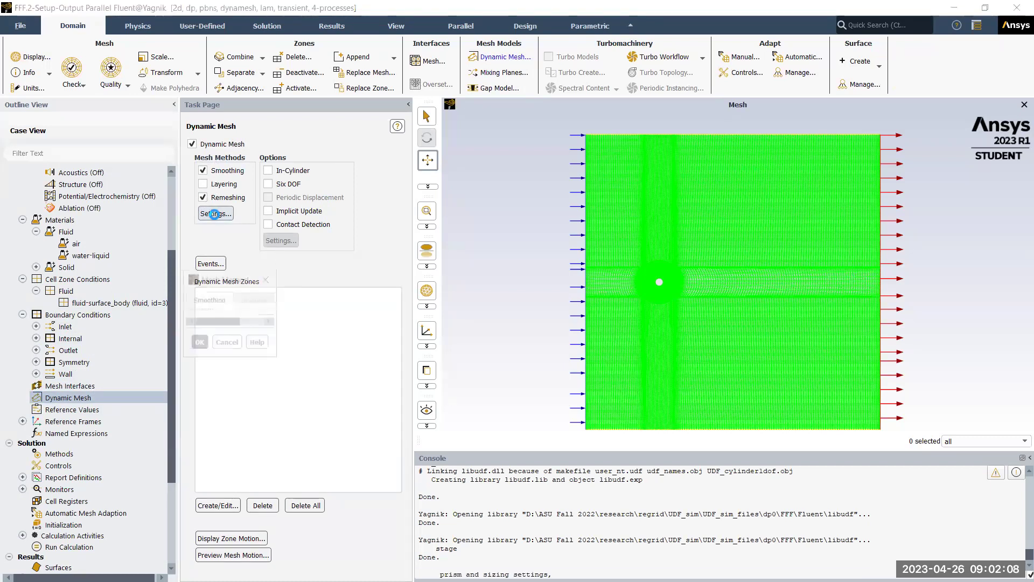
Keep Spring/Laplace/Boundary Layer smoothing, load the default remeshing parameters for methods-based Local Cell remeshing, and accept the mesh method settings.
left_click_drag(249, 275, 273, 212)
left_click(253, 266)
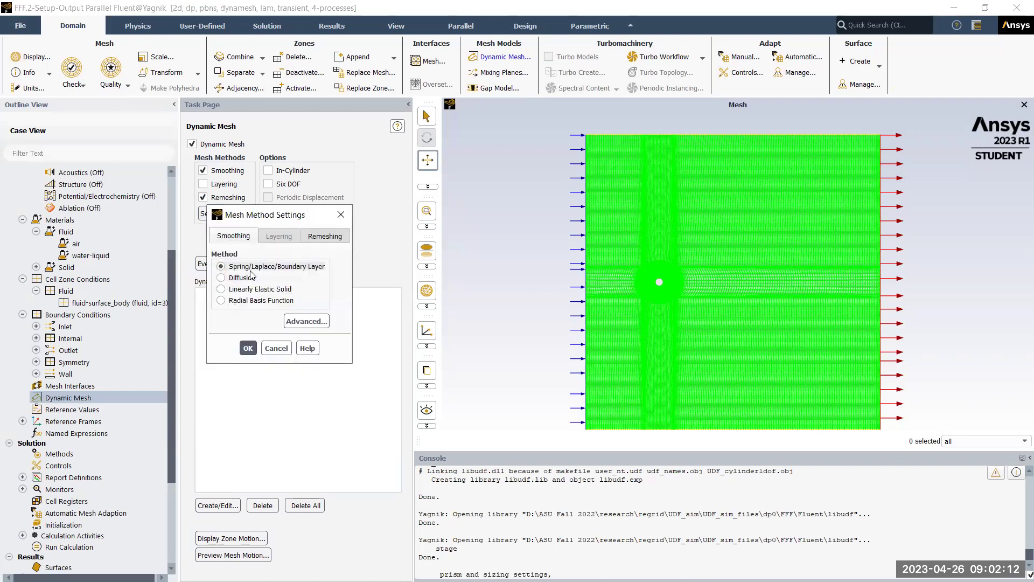
left_click(321, 237)
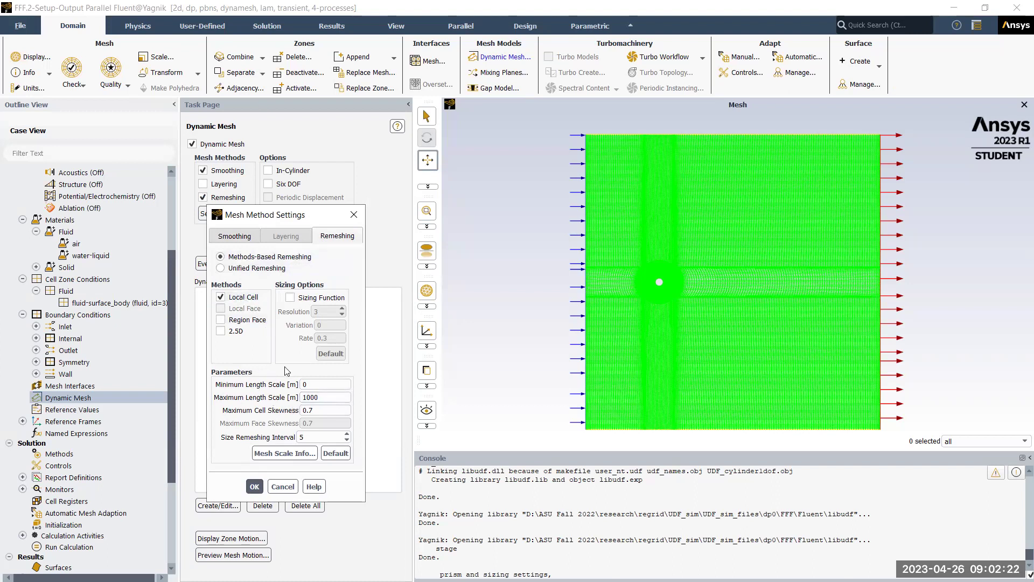
left_click(336, 453)
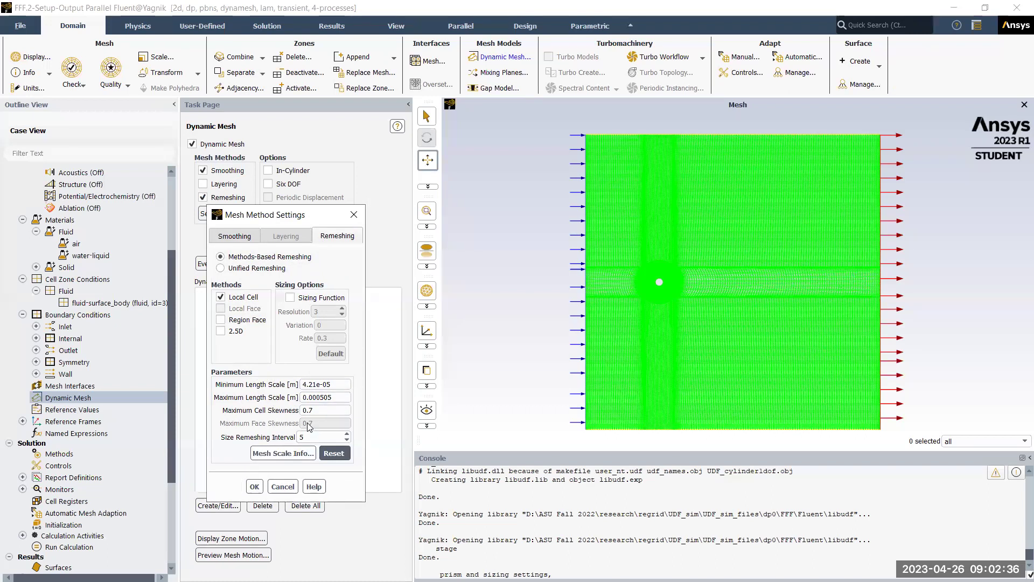
left_click(253, 485)
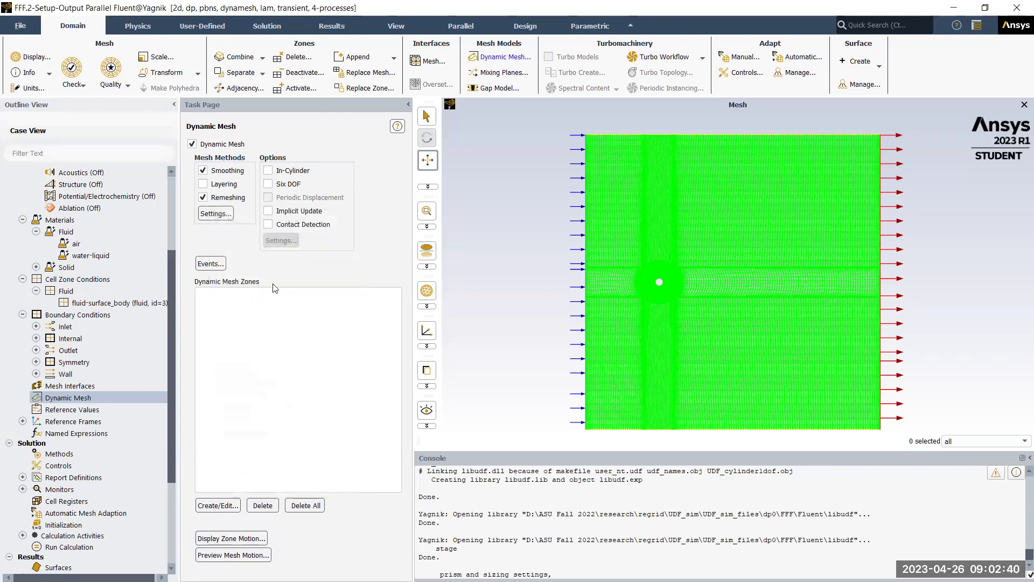
Enable the Six DOF option for the dynamic mesh and accept its settings with Write Motion History on.
left_click(268, 183)
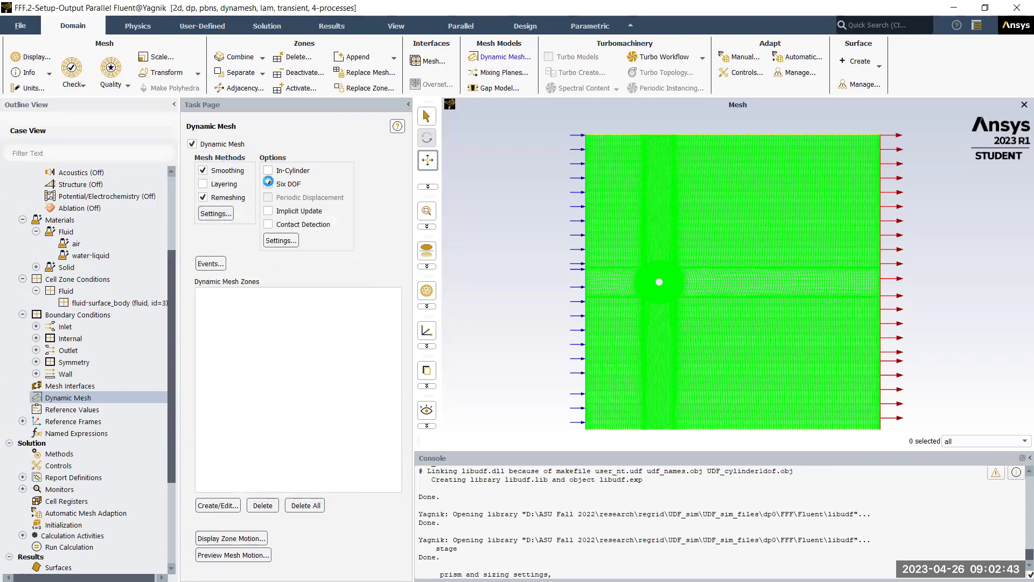
left_click(281, 241)
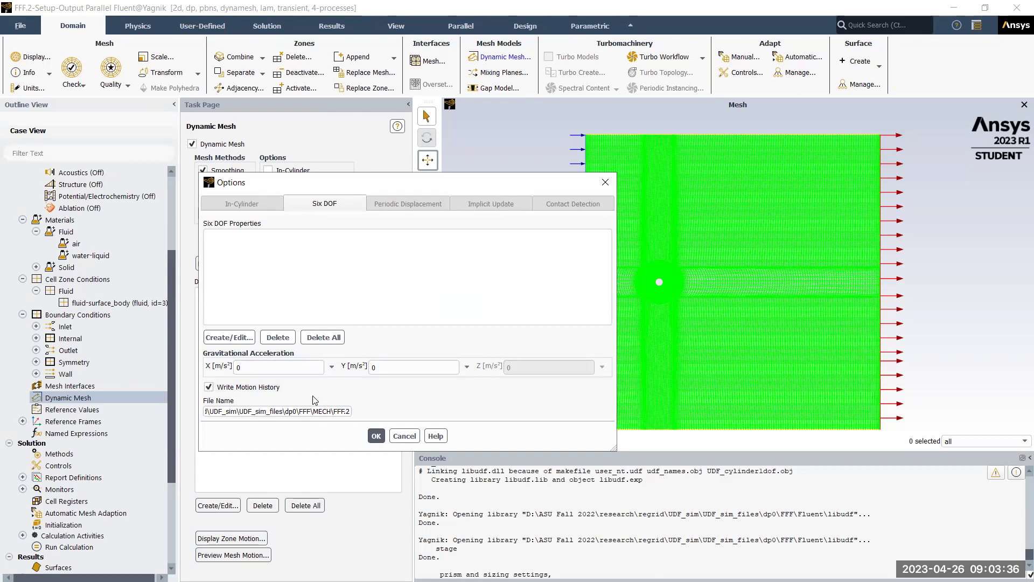
left_click(376, 437)
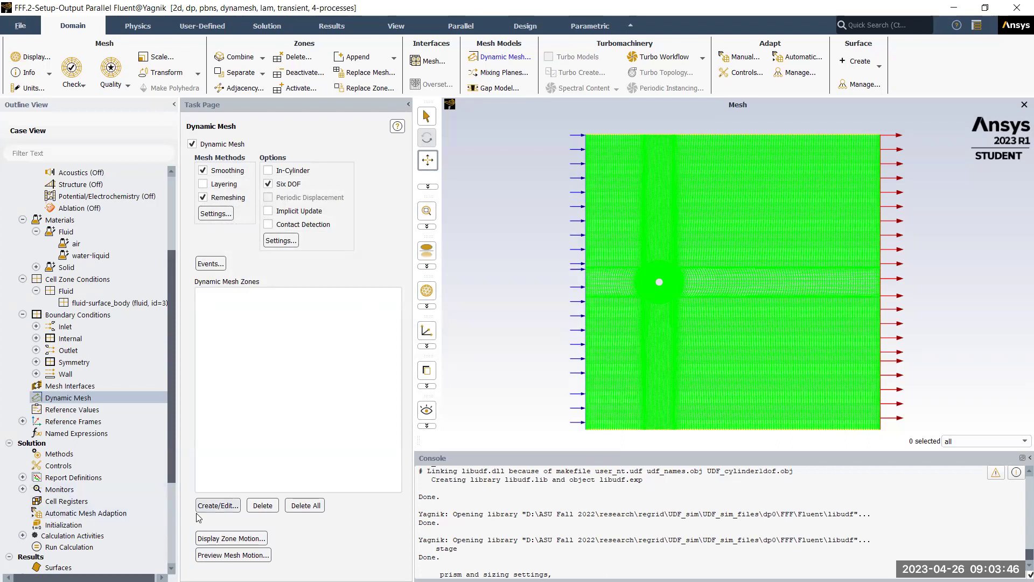
Create a Rigid Body dynamic mesh zone for cylinder_wall using the stage::libudf UDF with Six DOF on and the center of gravity at 0, 0.
left_click(215, 506)
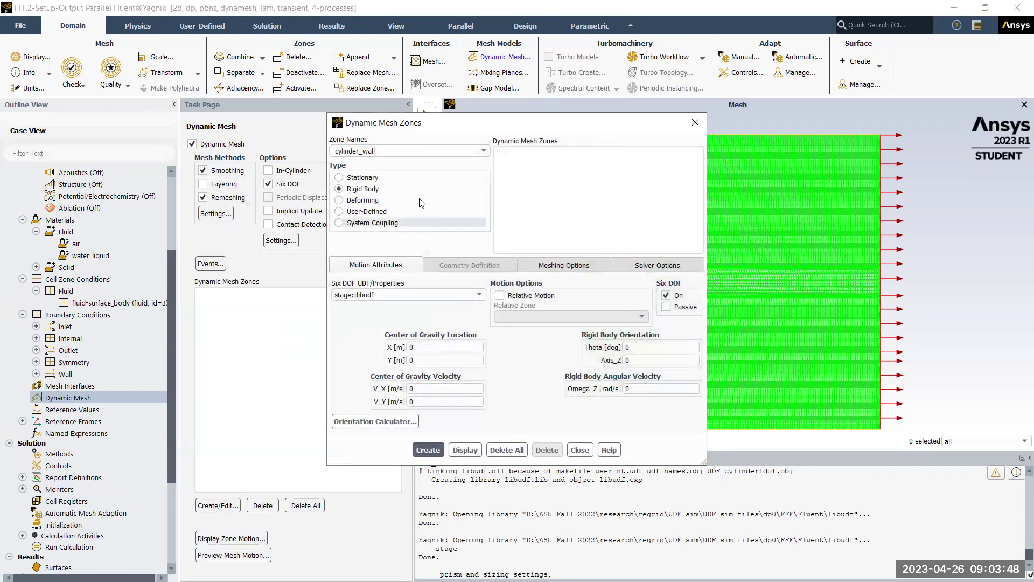
left_click_drag(458, 124, 256, 116)
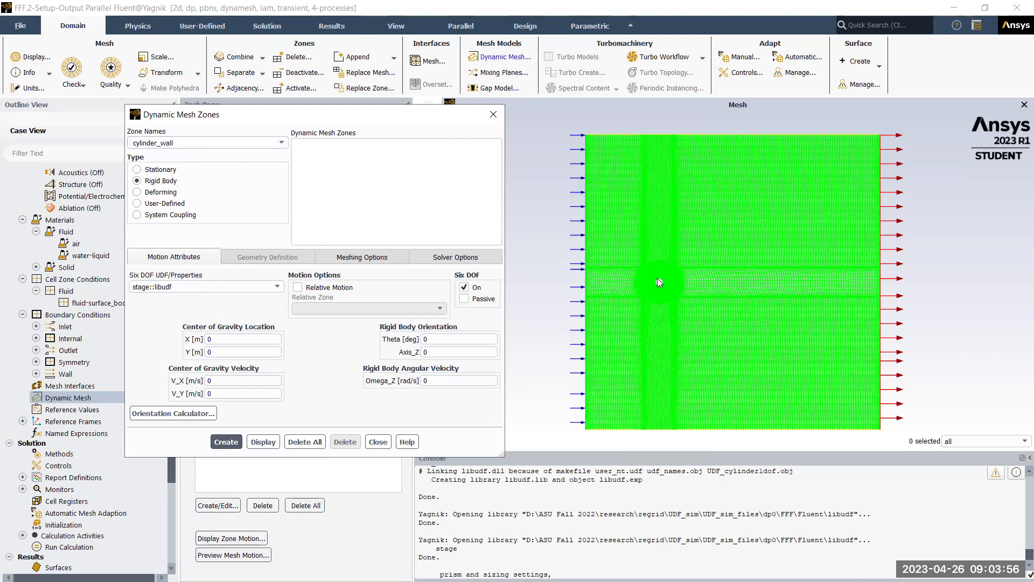
scroll(660, 276, "up", 5)
scroll(641, 261, "up", 3)
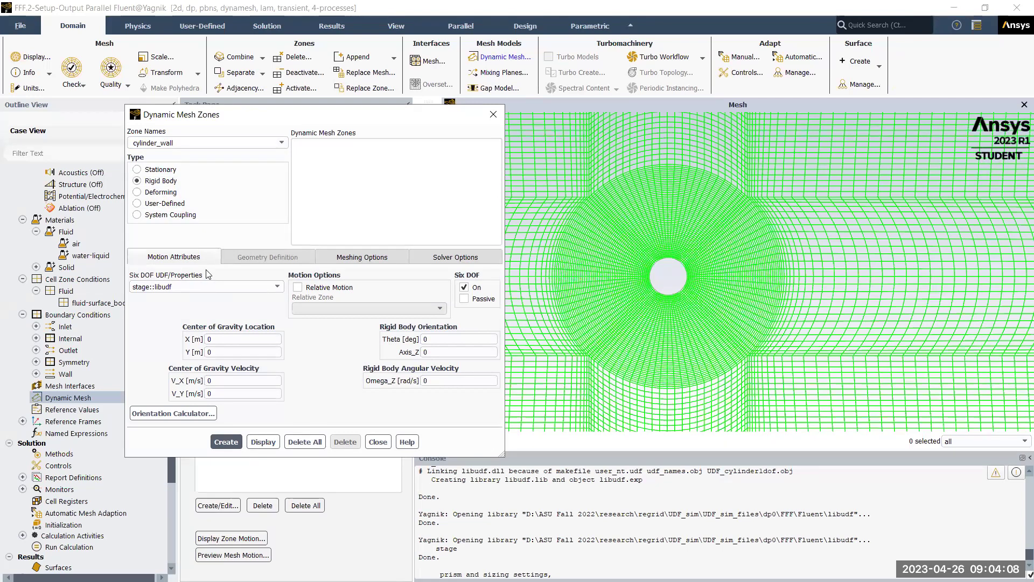
left_click(193, 287)
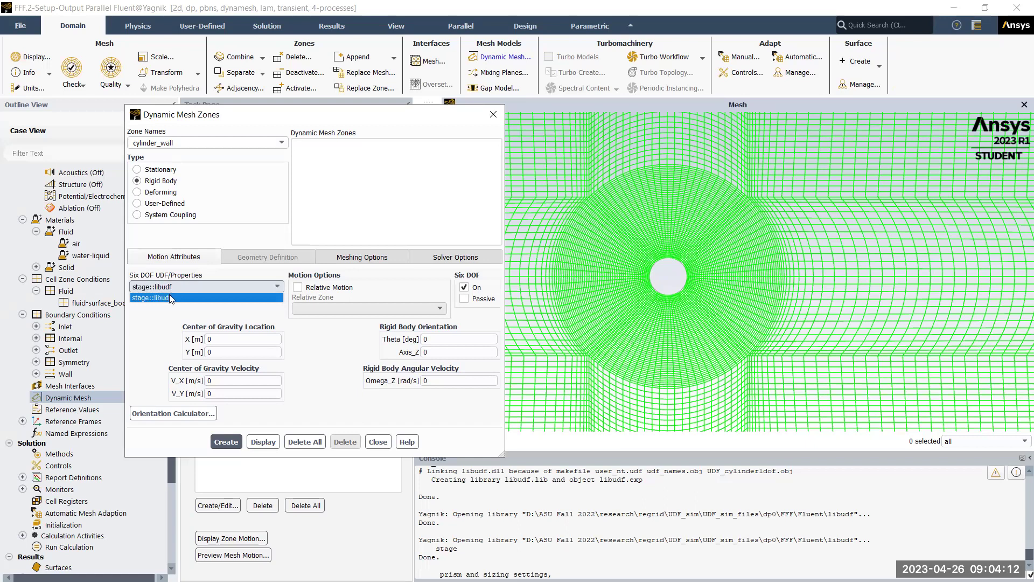
left_click(170, 295)
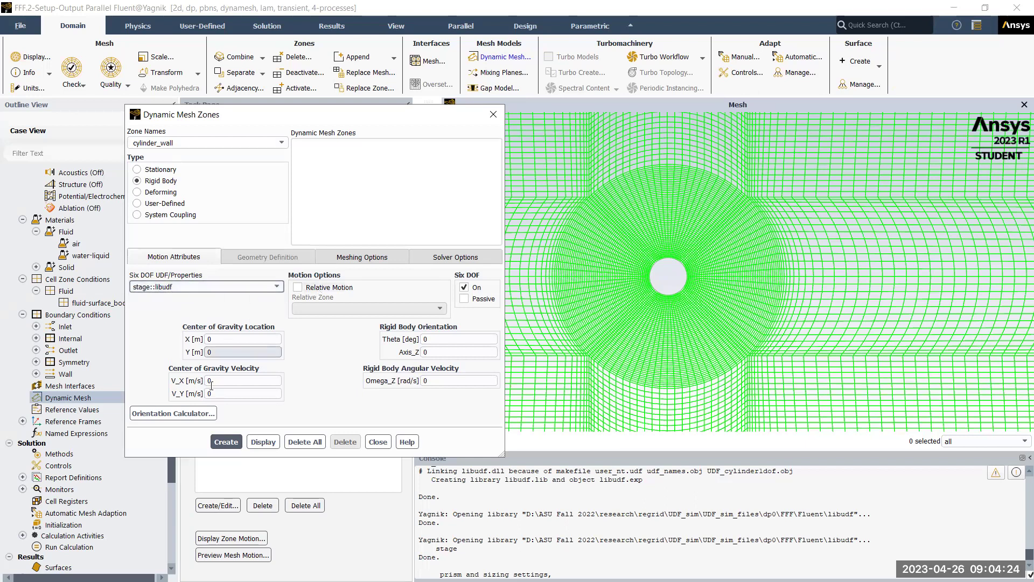
left_click(225, 442)
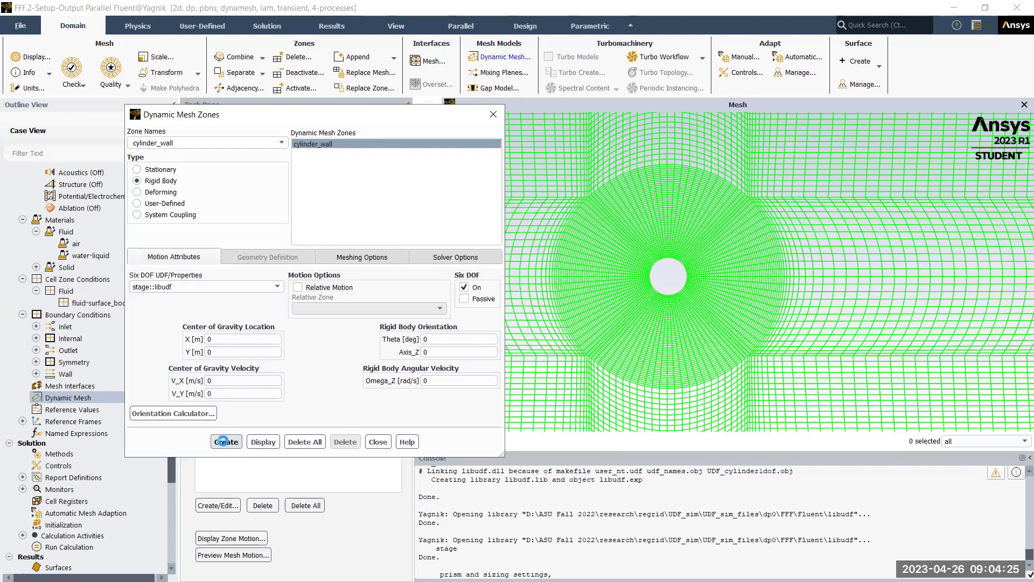
left_click(377, 442)
left_click(261, 292)
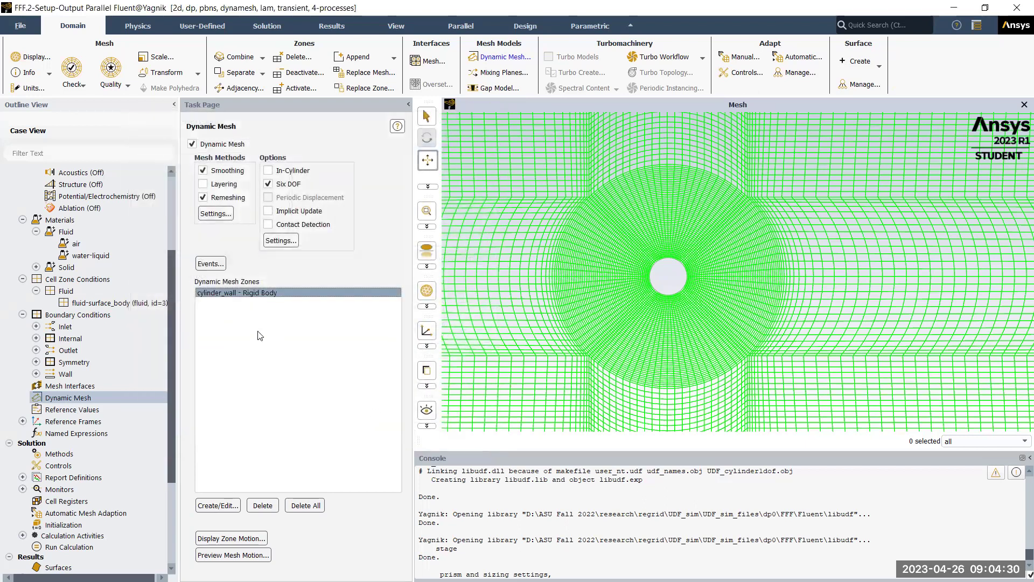
left_click(258, 295)
left_click(257, 295)
Review the solution methods and the under-relaxation factors in the solution controls.
left_click_drag(173, 366, 164, 441)
left_click(78, 335)
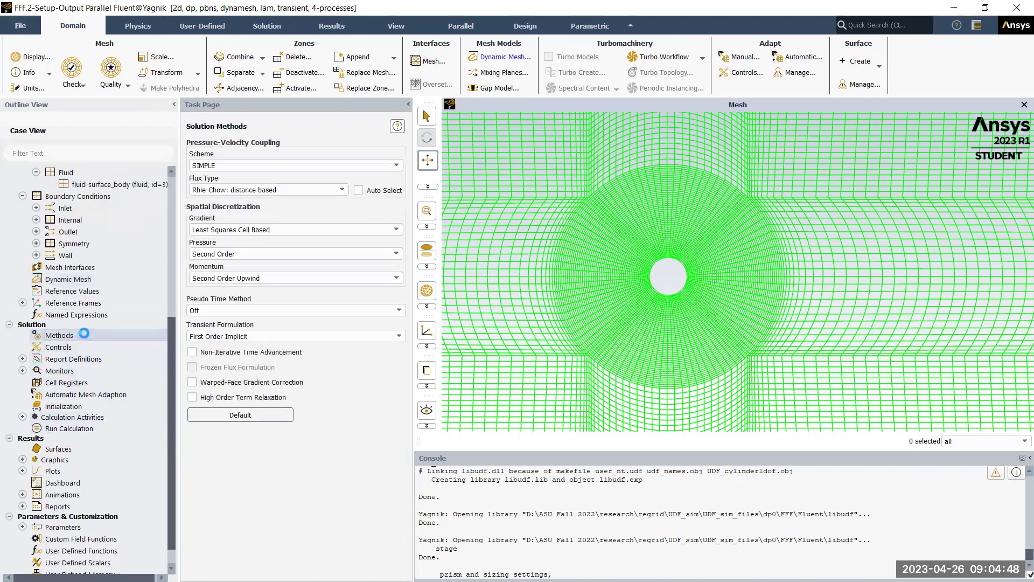
left_click(88, 347)
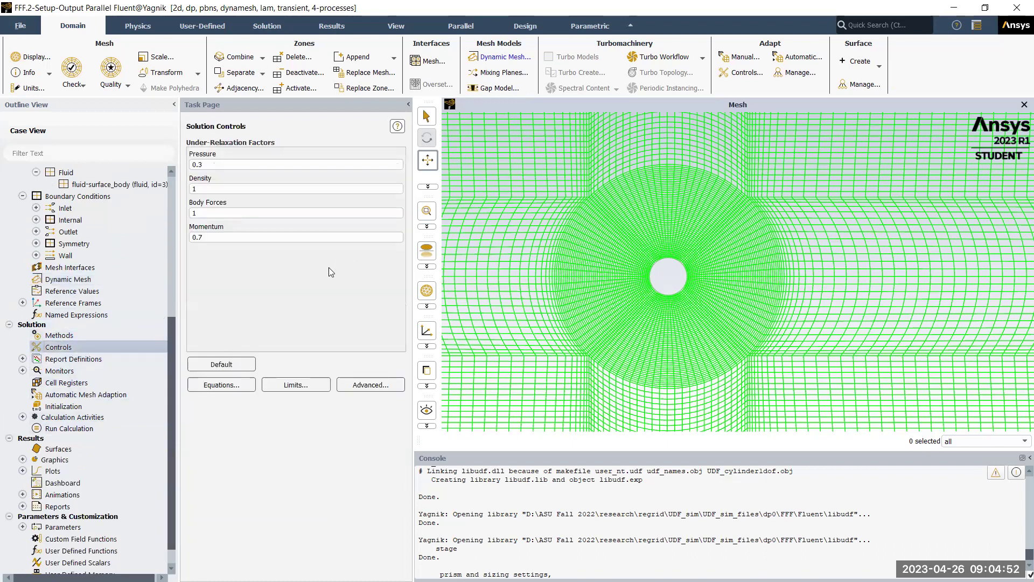
Create a drag coefficient report definition for cylinder_wall with a report file and no report plot.
left_click_drag(170, 328, 172, 348)
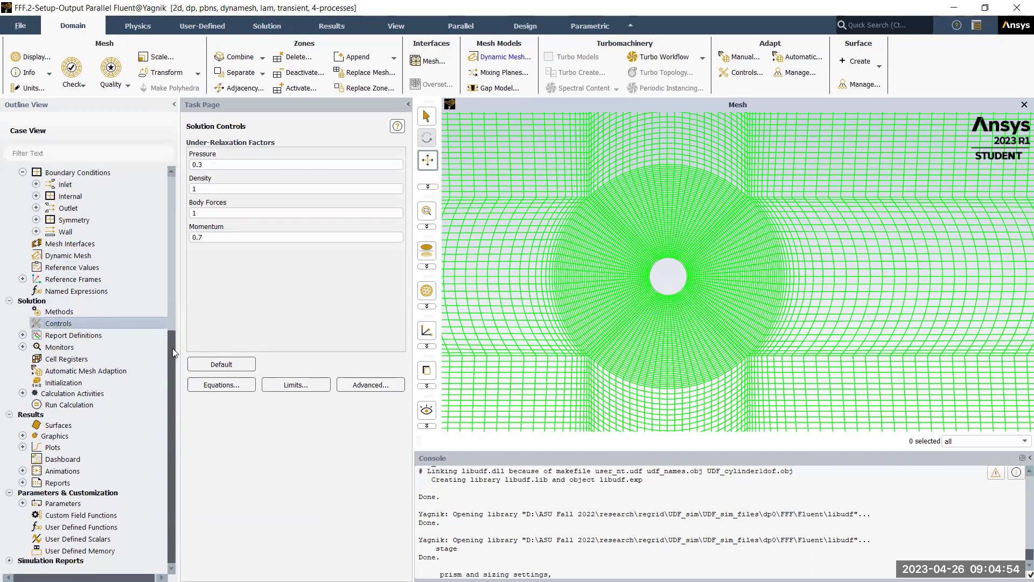
left_click(22, 335)
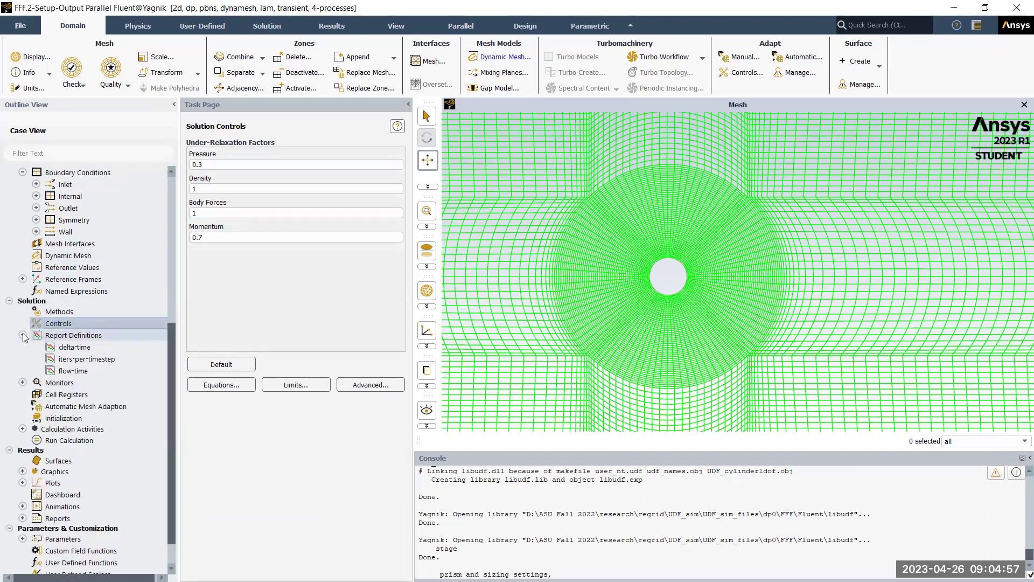
double_click(74, 336)
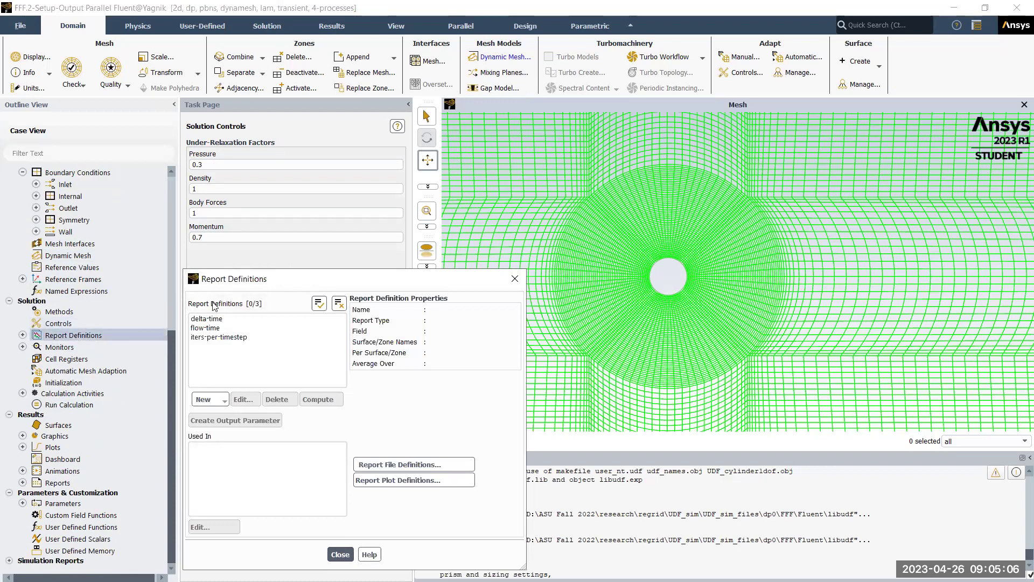
left_click_drag(256, 275, 253, 153)
left_click(218, 335)
mouse_move(232, 375)
left_click(273, 374)
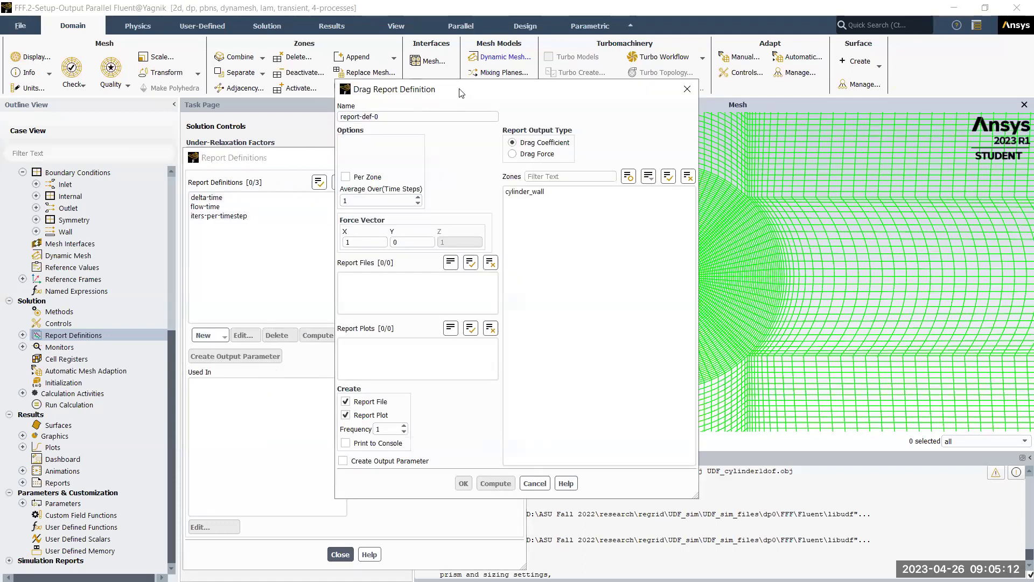
left_click_drag(468, 92, 318, 109)
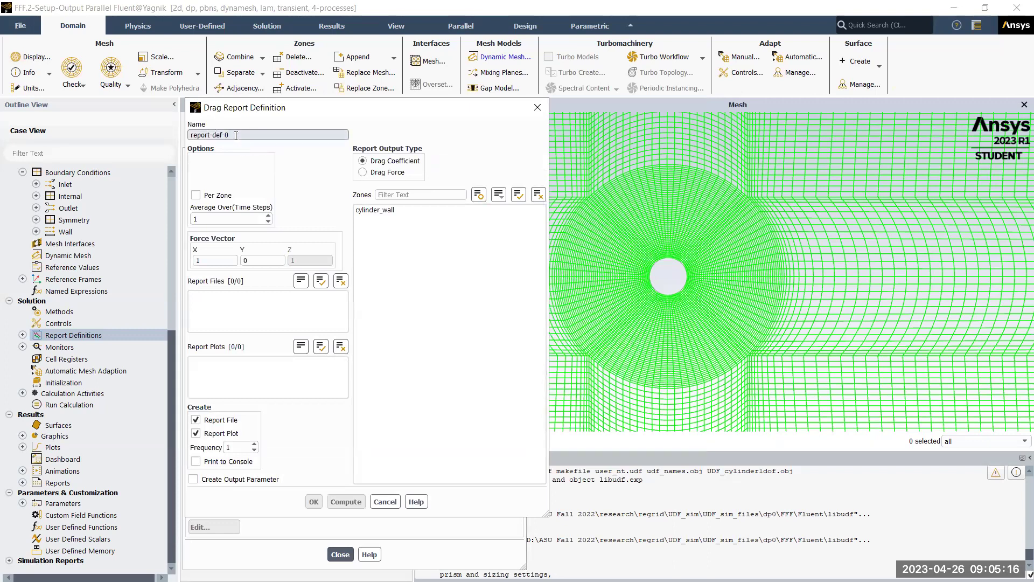
left_click(399, 211)
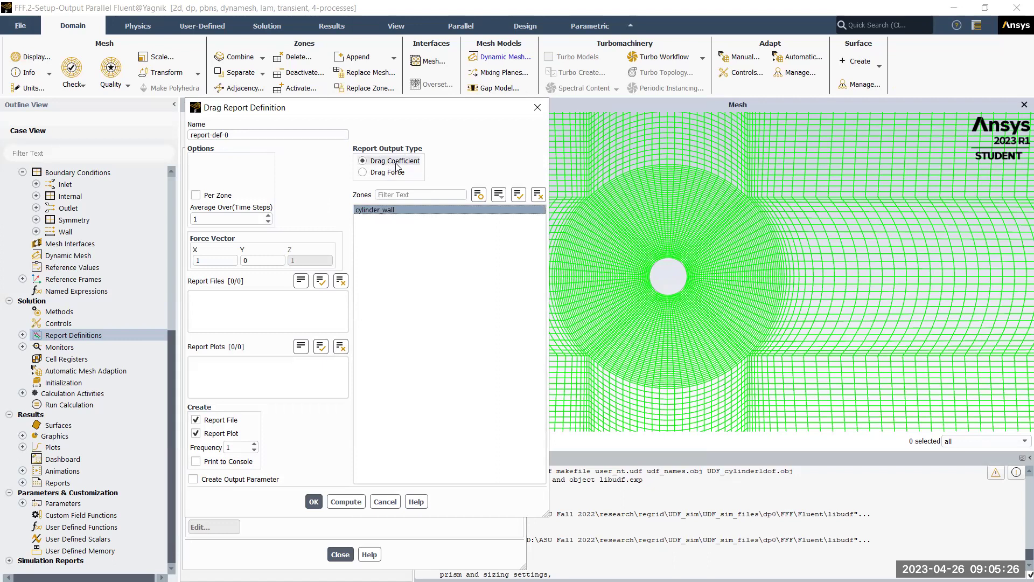
left_click(197, 433)
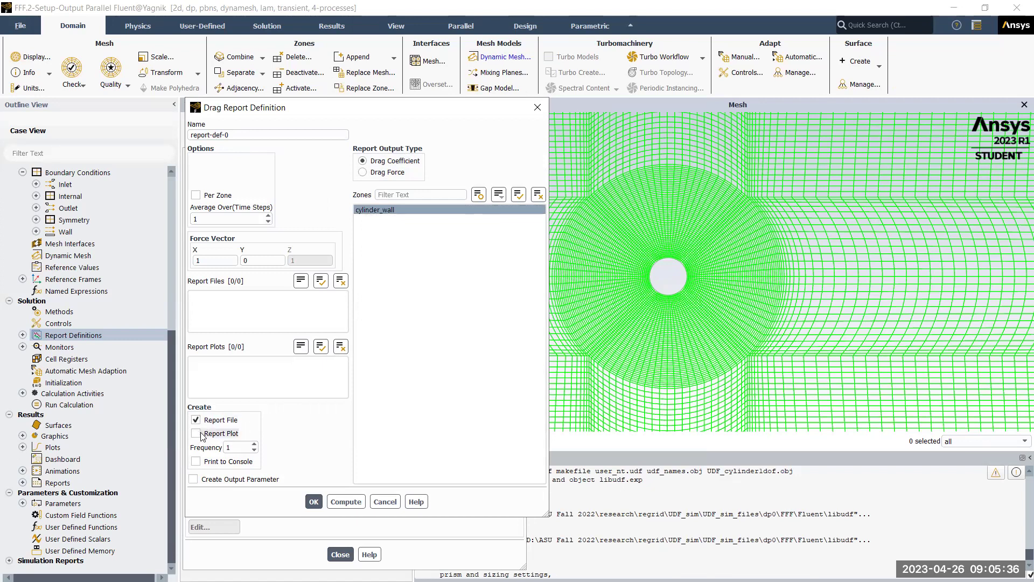
left_click(317, 501)
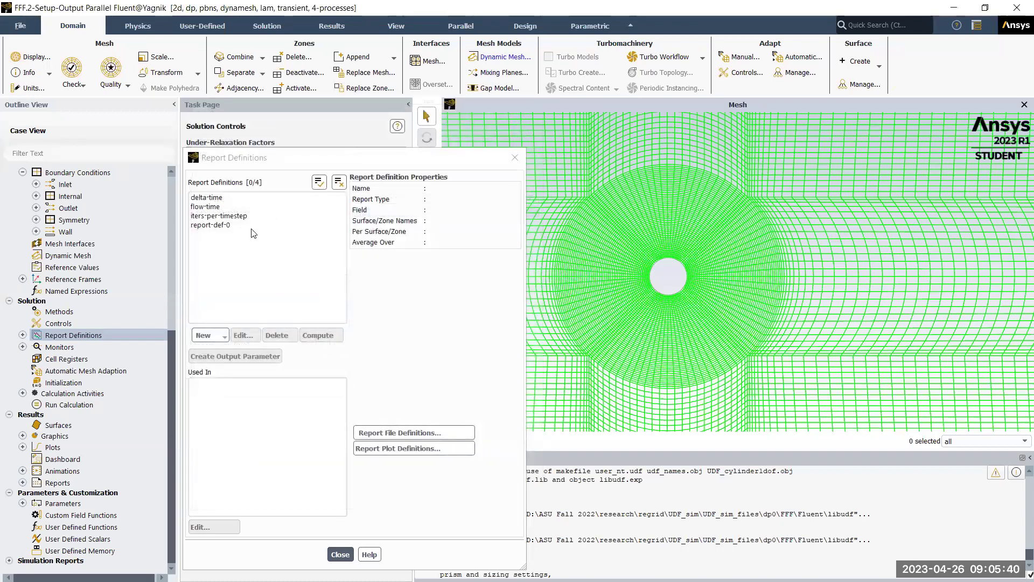
Create a lift coefficient report definition for cylinder_wall with a report file and no report plot, and close the report definitions.
left_click(209, 335)
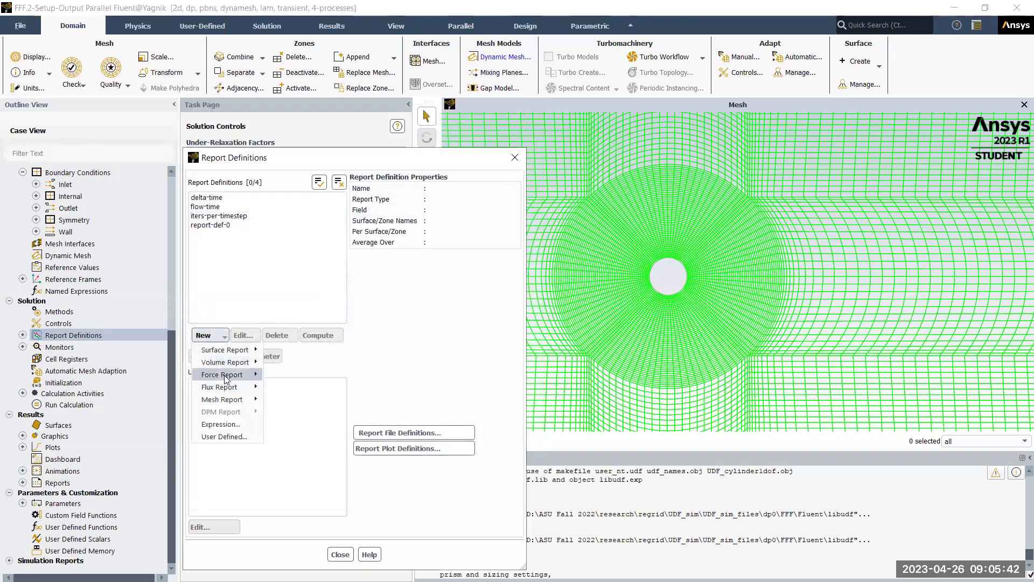
mouse_move(232, 374)
left_click(295, 386)
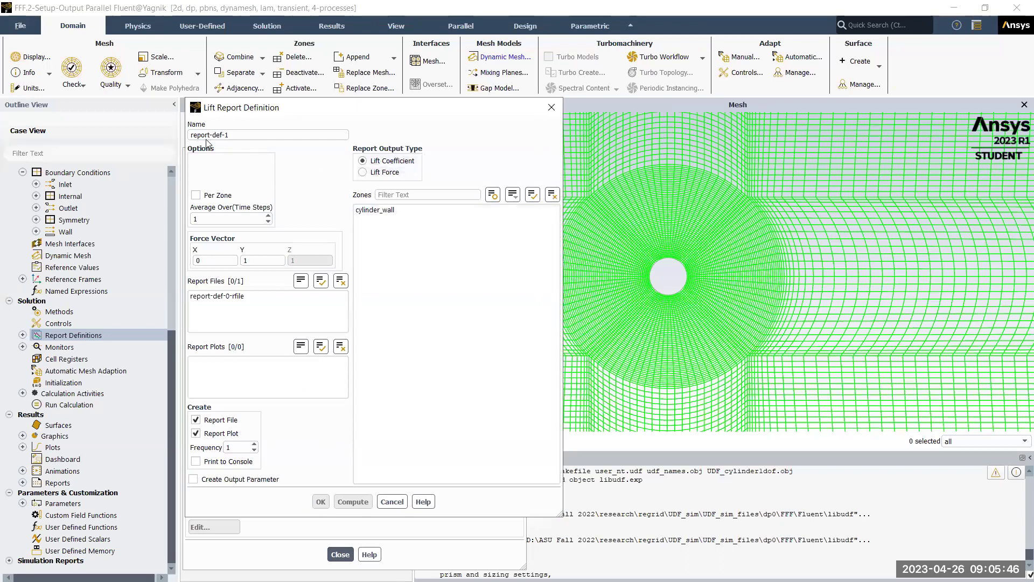
left_click(375, 210)
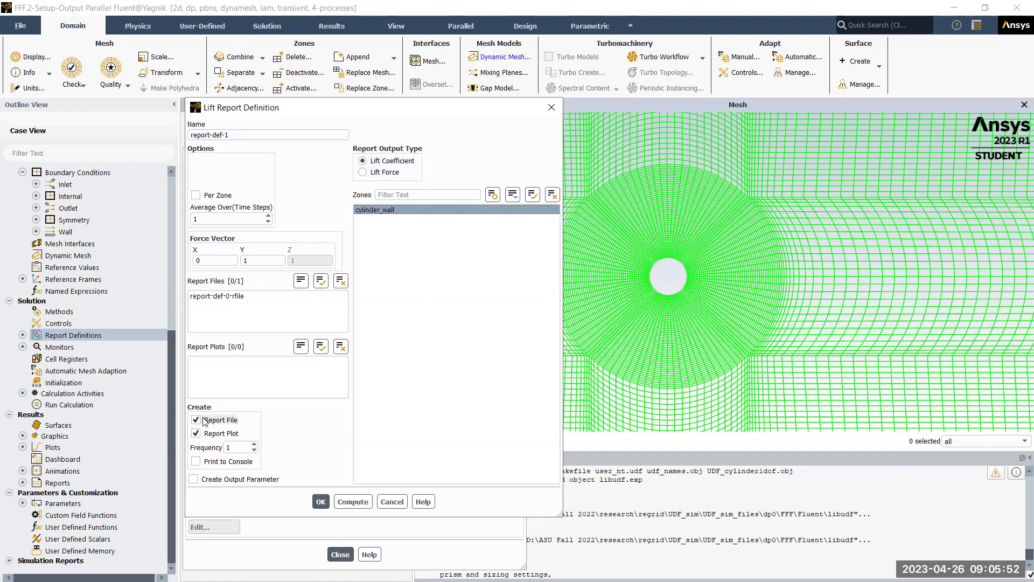
left_click(214, 434)
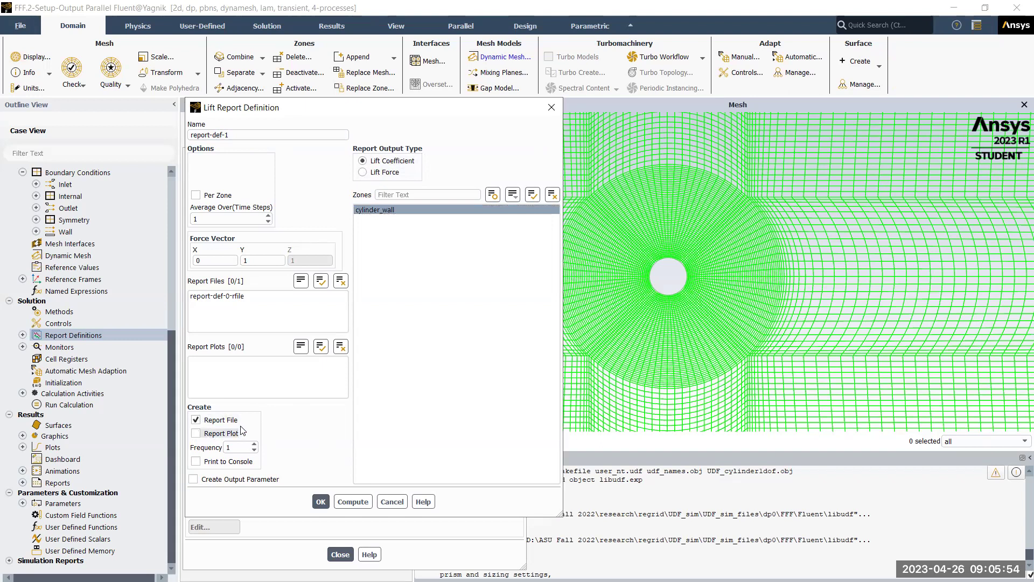
left_click(321, 502)
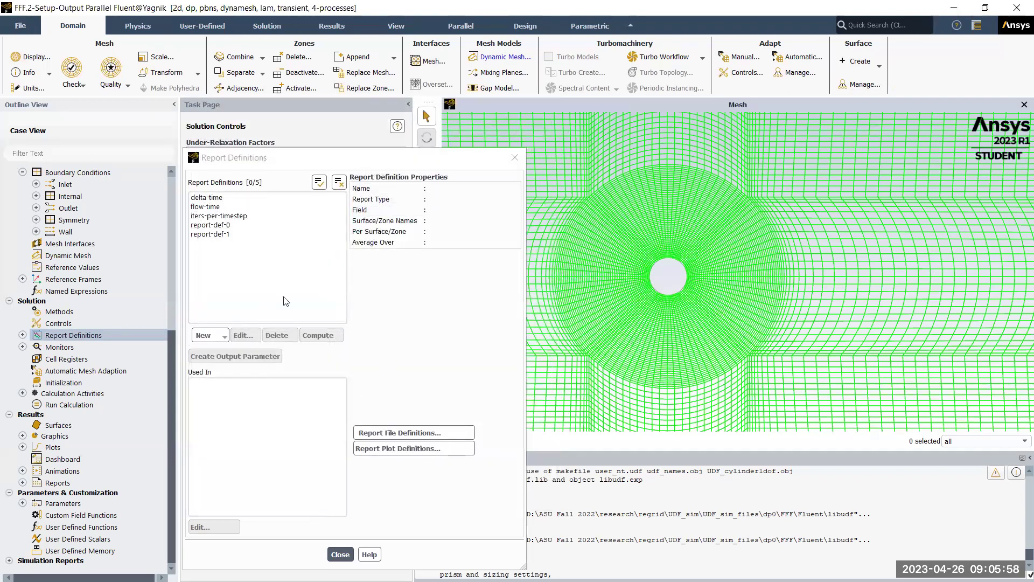
left_click(340, 554)
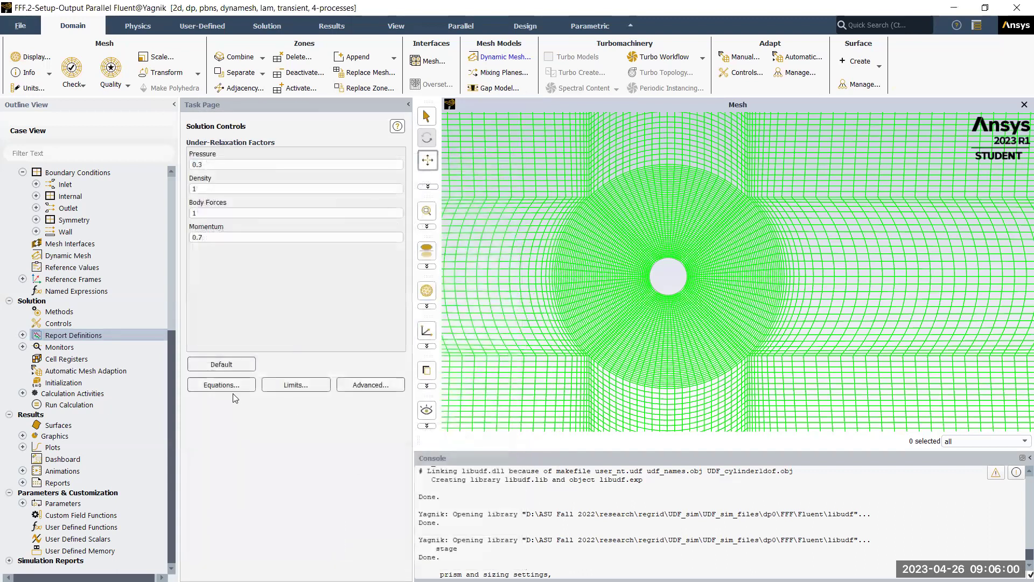
Set the absolute residual criteria for continuity, x-velocity and y-velocity to 1e-06 in the residual monitors.
left_click(22, 346)
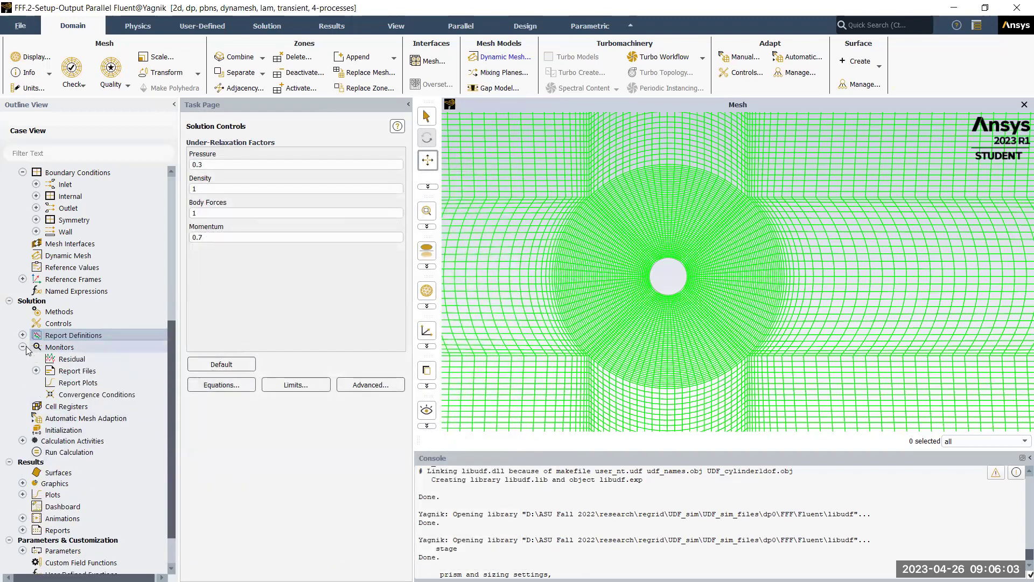
double_click(76, 359)
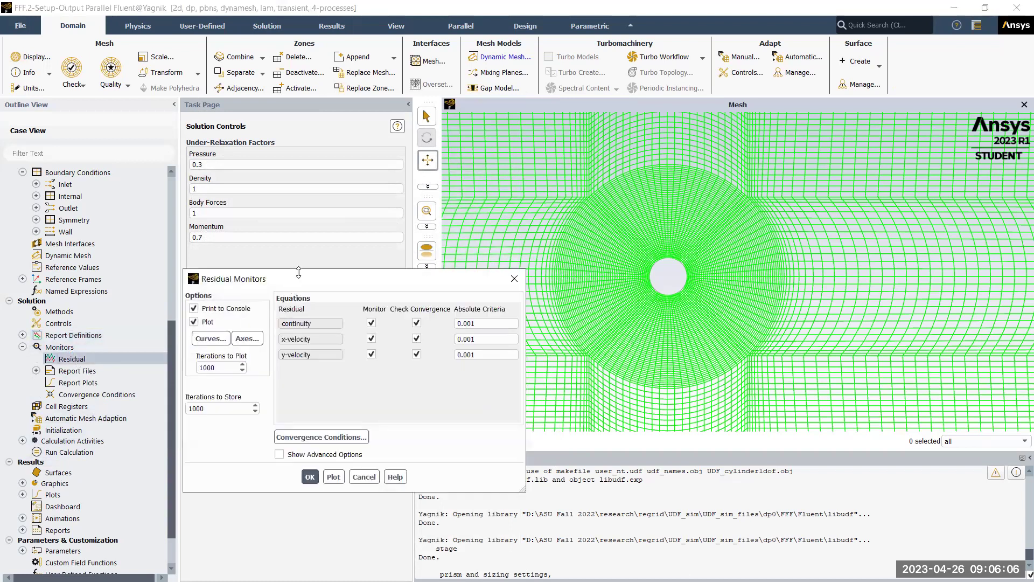
left_click_drag(299, 272, 318, 203)
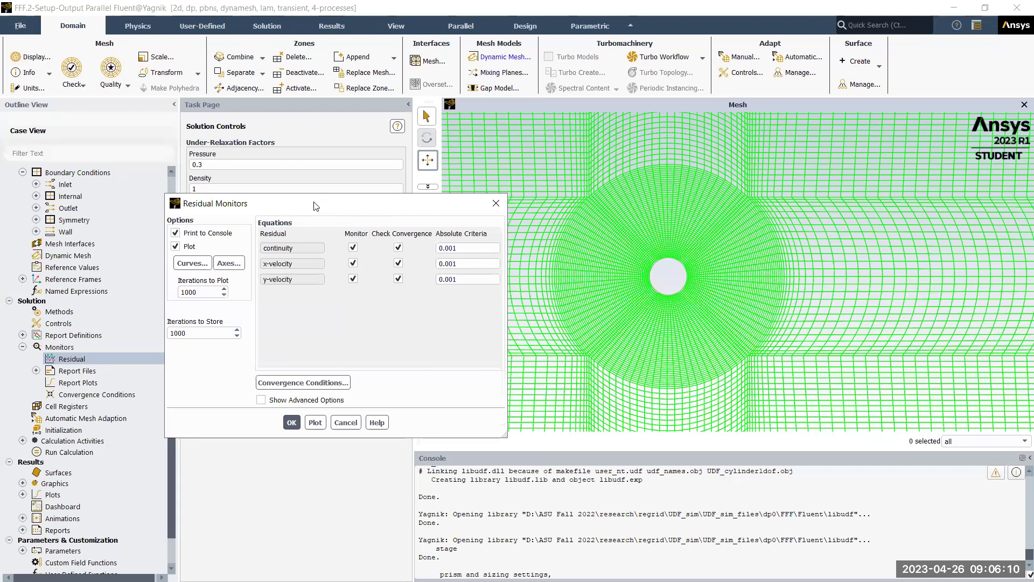
left_click_drag(457, 248, 441, 247)
type("1e-")
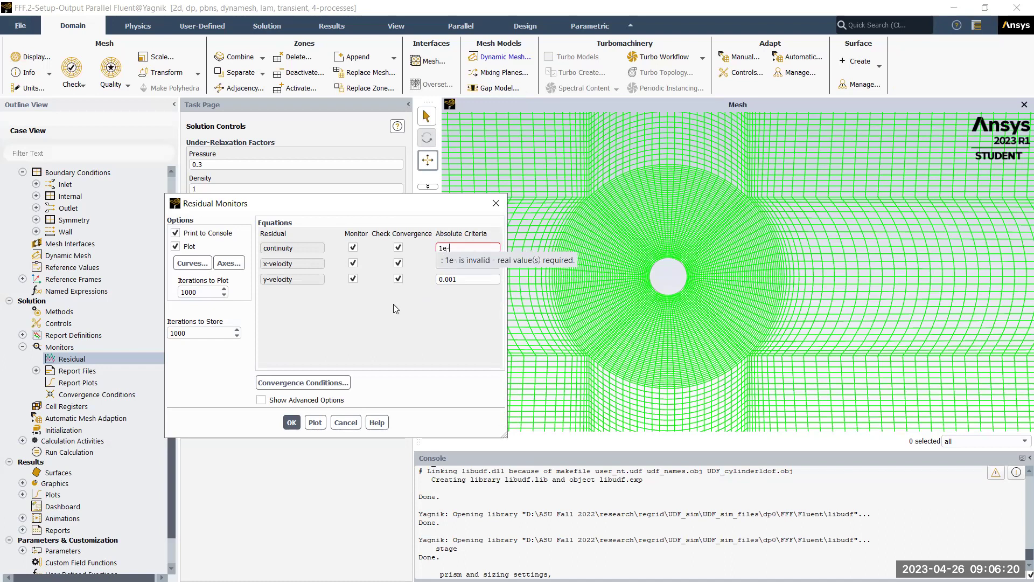
type("06")
key("ctrl+a")
double_click(450, 264)
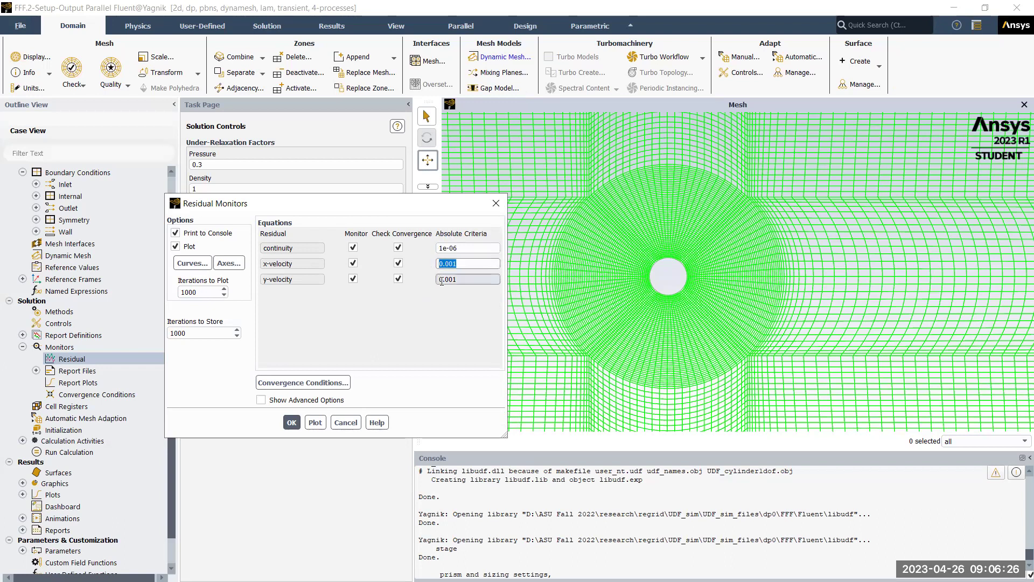
type("1e-06")
left_click(439, 279)
type("1e-06")
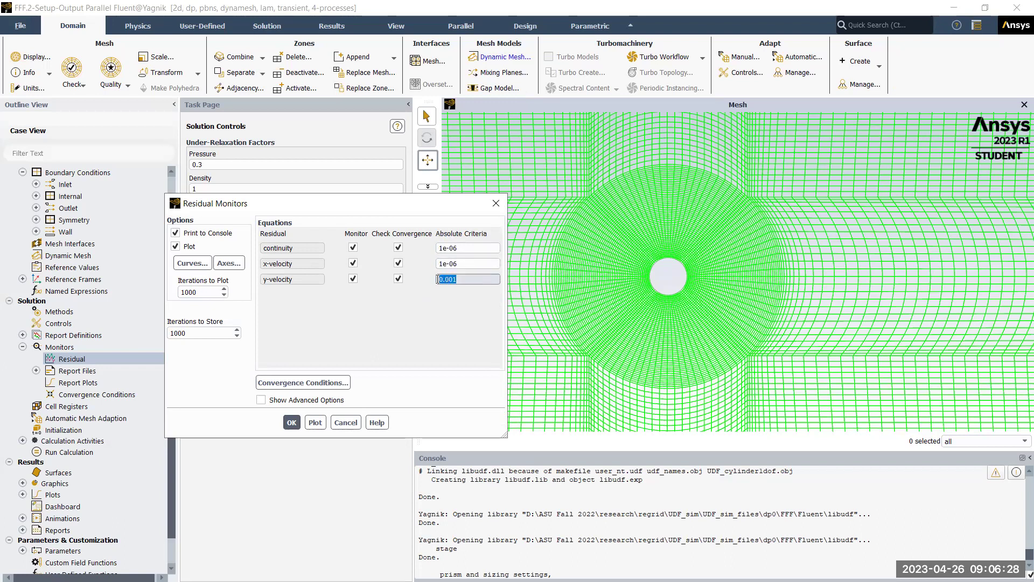
left_click(291, 422)
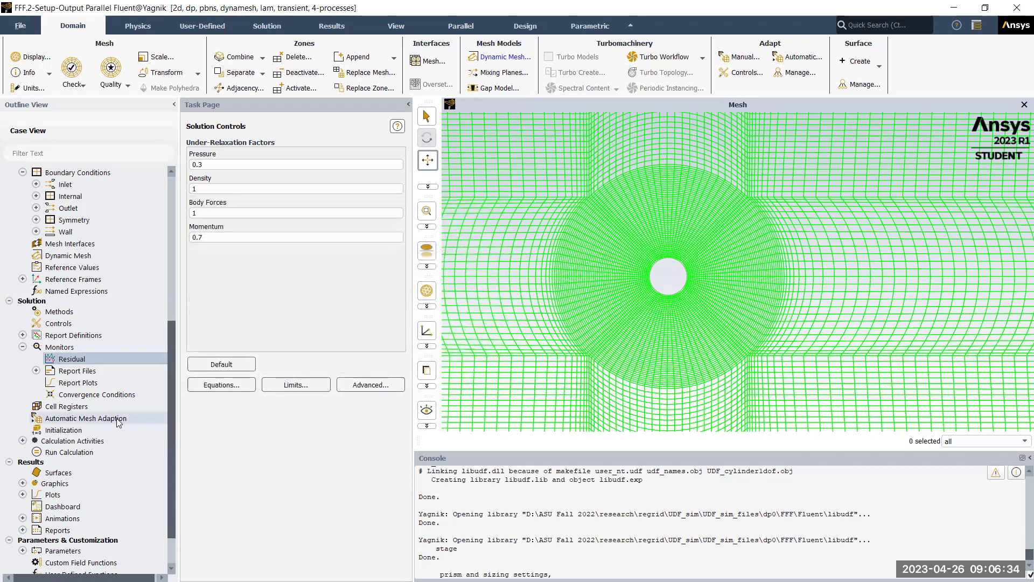
Initialize the solution with Standard Initialization computed from the inlet and the initial Y velocity set to 0.
left_click(97, 429)
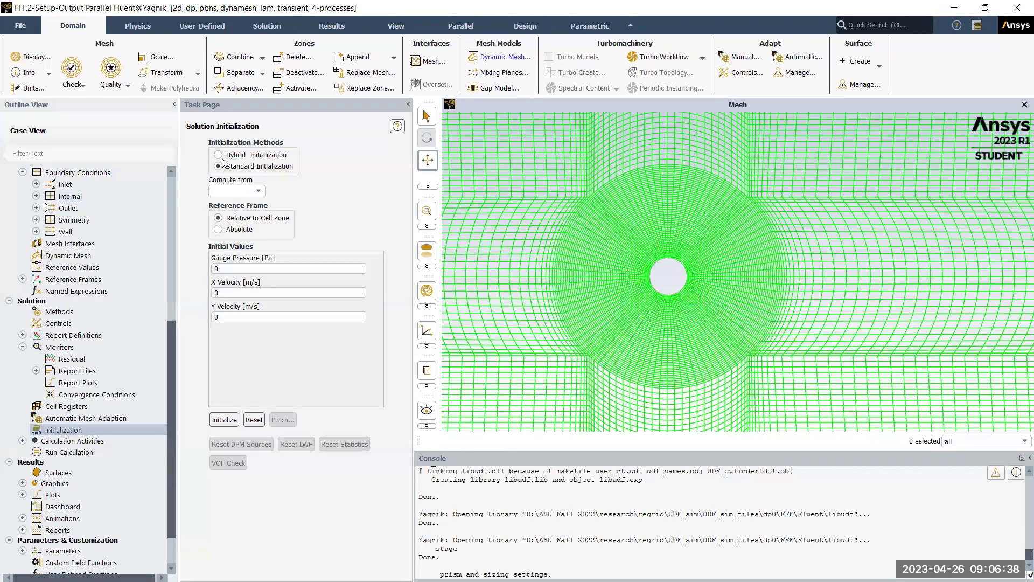
left_click(260, 193)
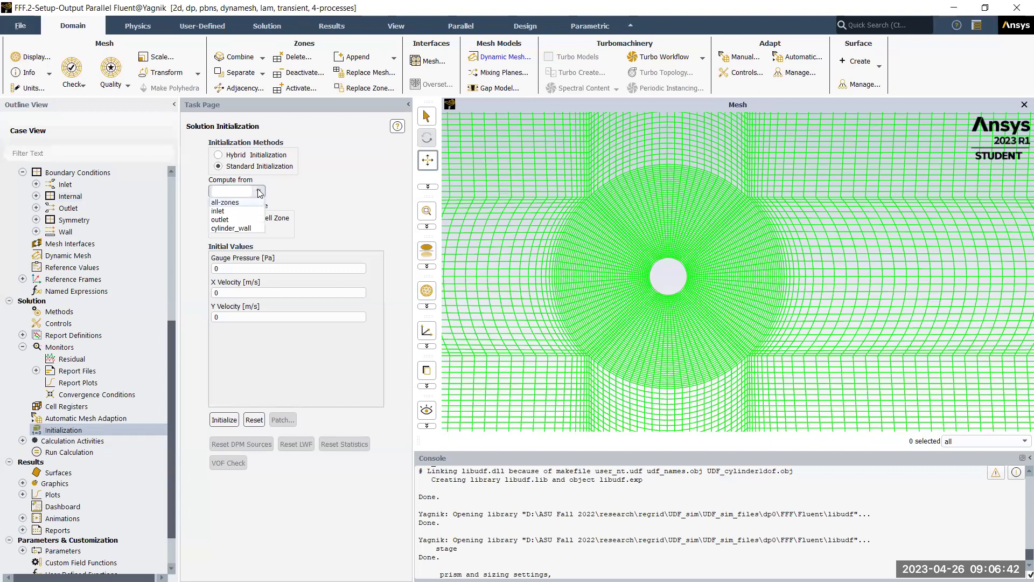
left_click(226, 212)
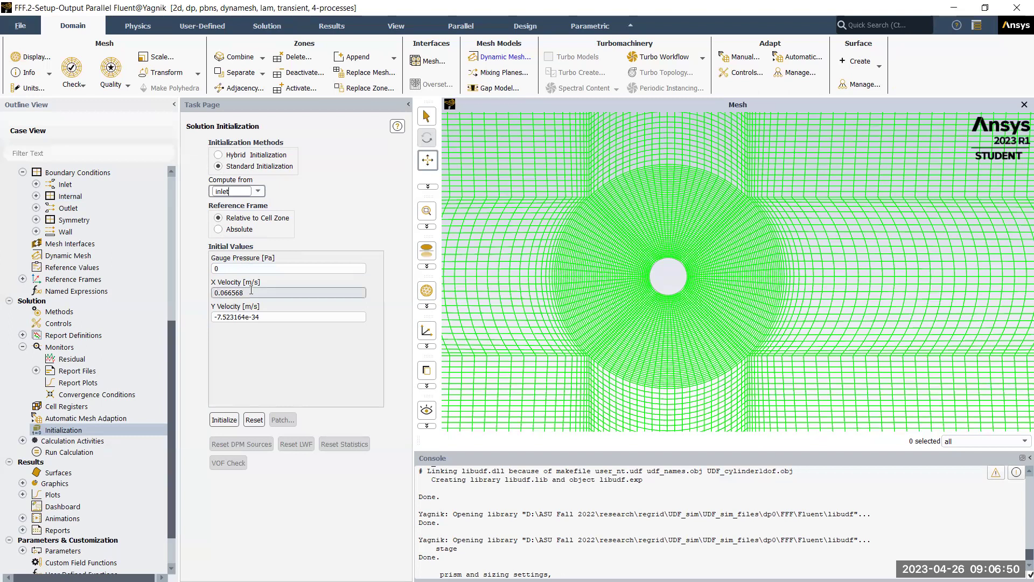
left_click_drag(245, 293, 209, 290)
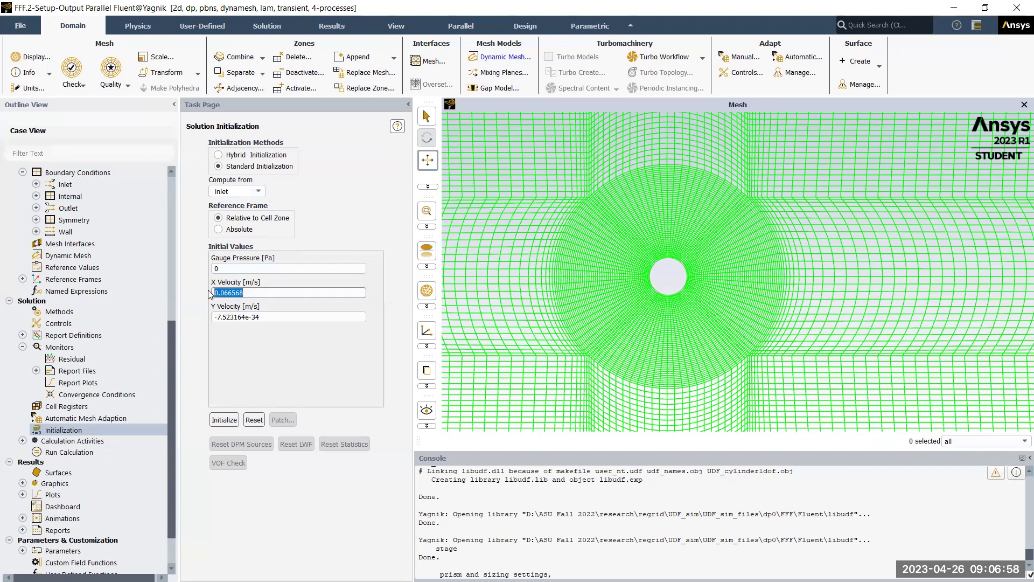
mouse_move(263, 317)
left_mouse_down()
mouse_move(227, 318)
mouse_move(217, 338)
mouse_move(249, 317)
left_mouse_up()
left_click(247, 318)
left_click_drag(324, 316, 194, 319)
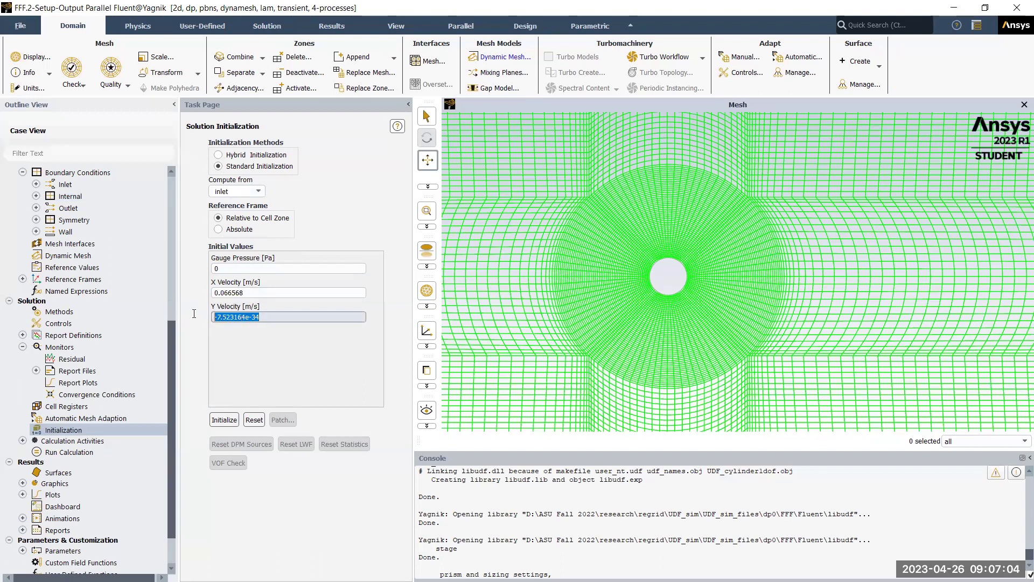
type("0")
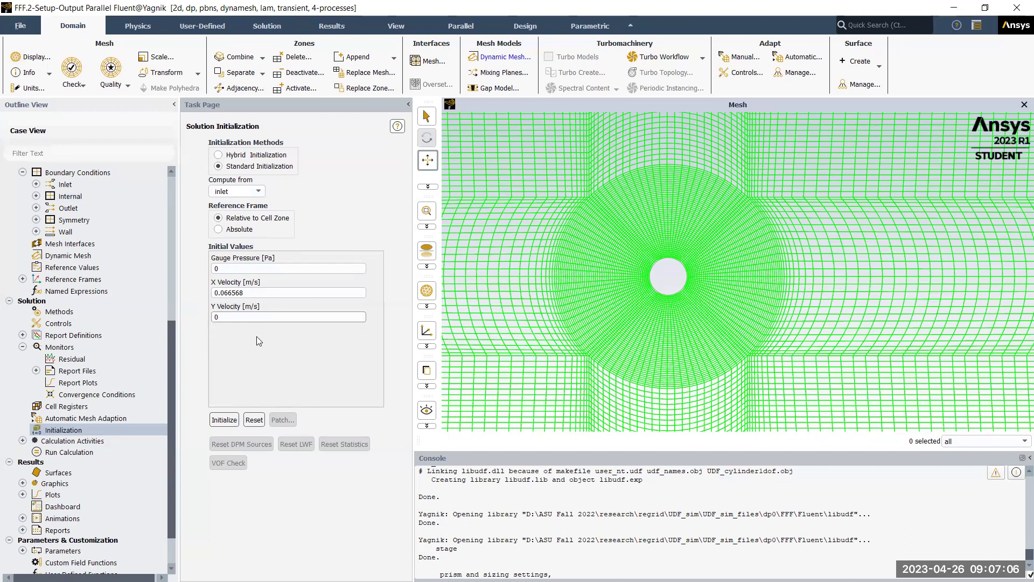
left_click(226, 420)
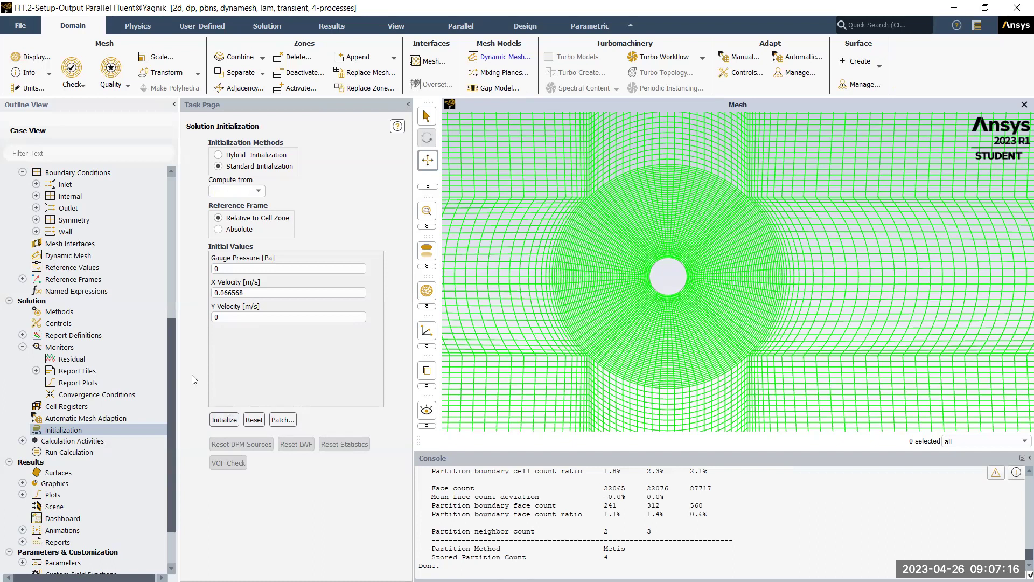
Review the autosave settings under the calculation activities and accept them without changes.
left_click_drag(171, 369, 169, 391)
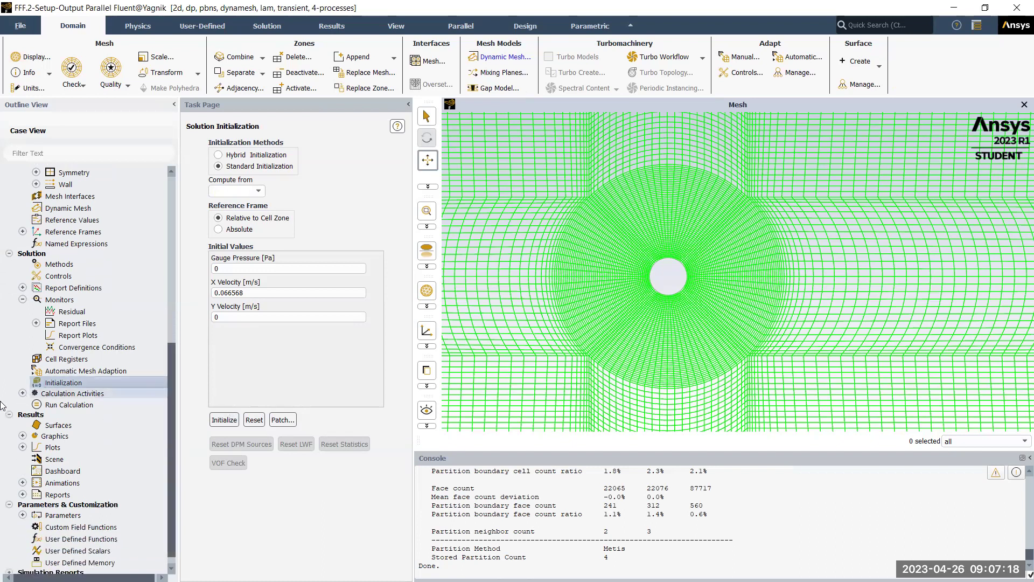
left_click(23, 394)
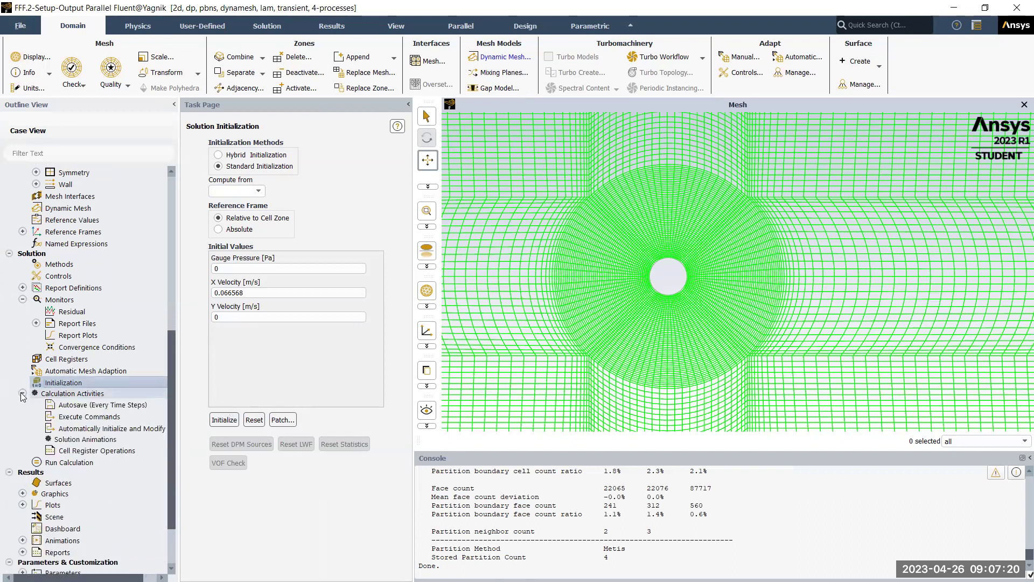
double_click(88, 405)
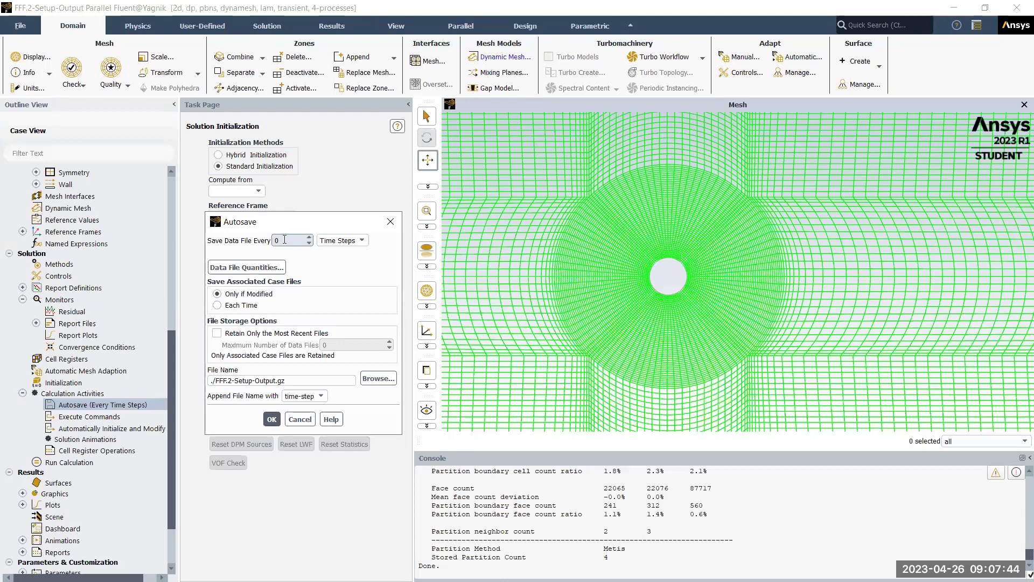
left_click(271, 420)
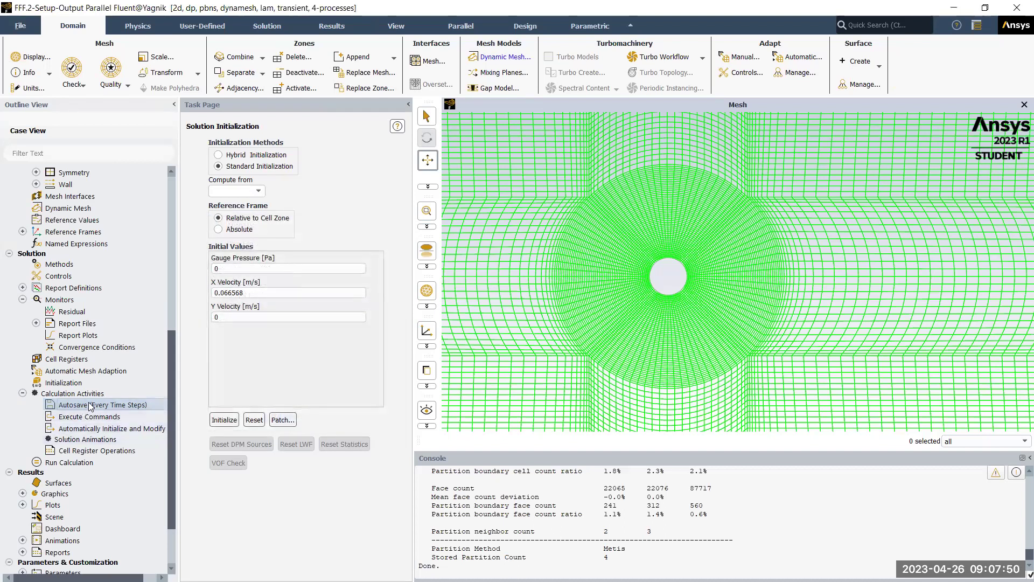
Open the run calculation settings and examine the mesh cell size around the cylinder wall.
left_click(73, 463)
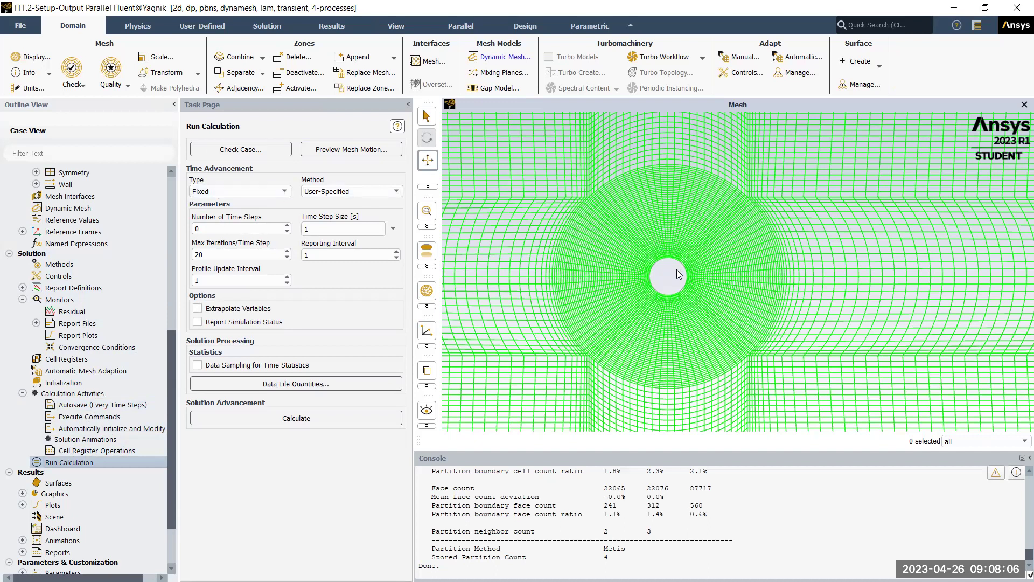
scroll(669, 270, "up", 2)
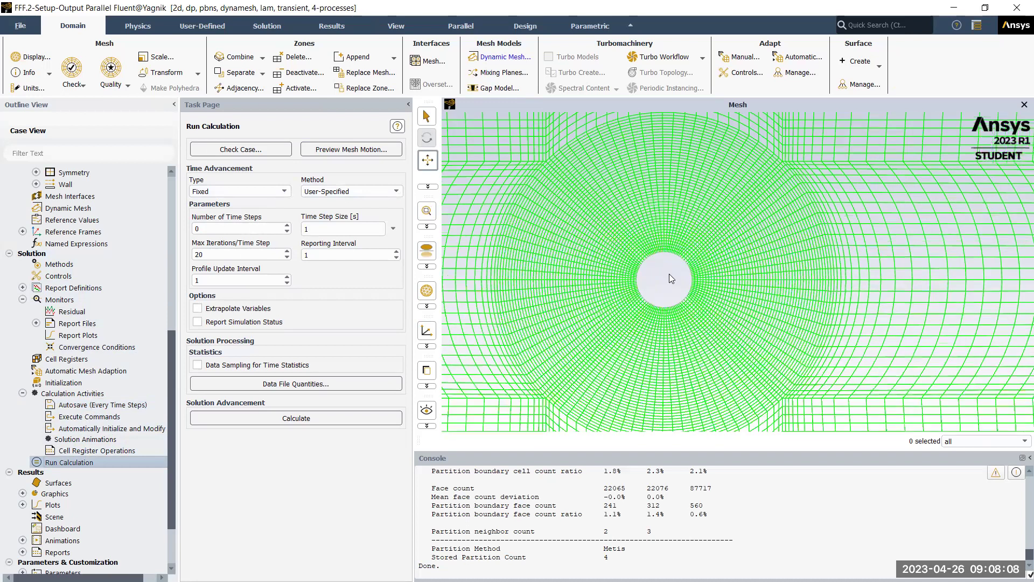
scroll(669, 276, "down", 1)
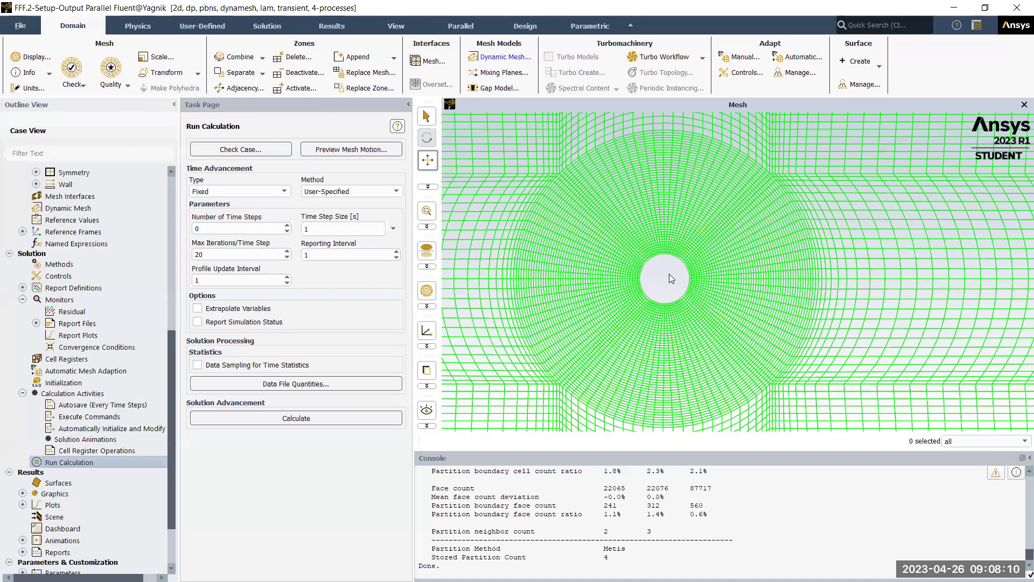
scroll(670, 275, "down", 2)
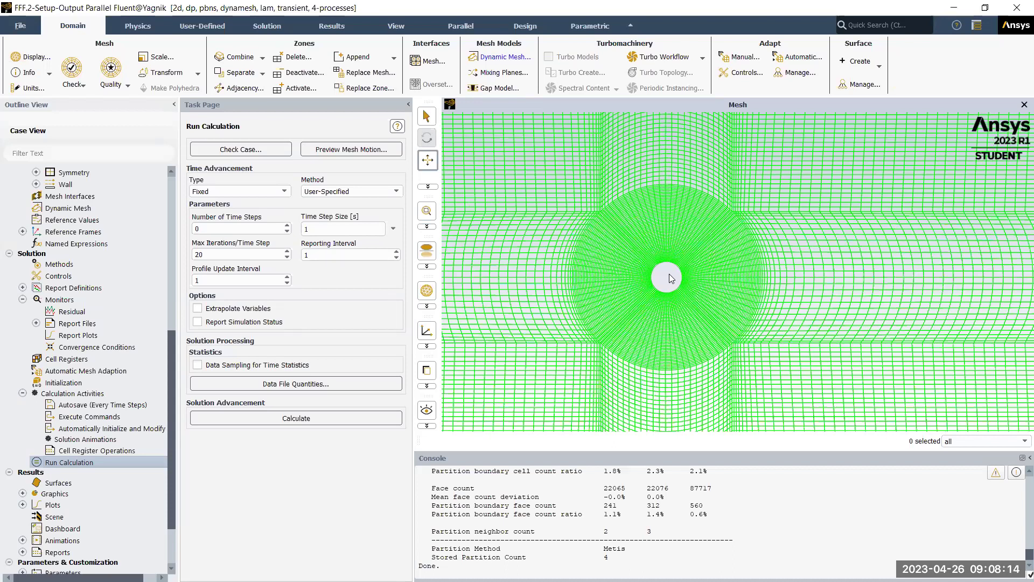
scroll(668, 274, "up", 1)
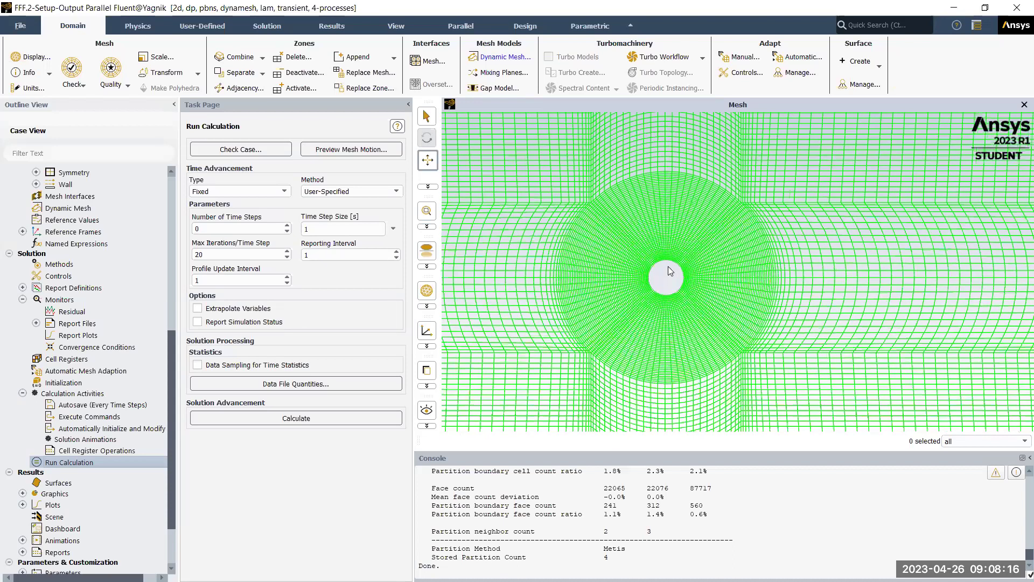
scroll(668, 266, "up", 1)
scroll(592, 280, "up", 1)
scroll(603, 262, "up", 1)
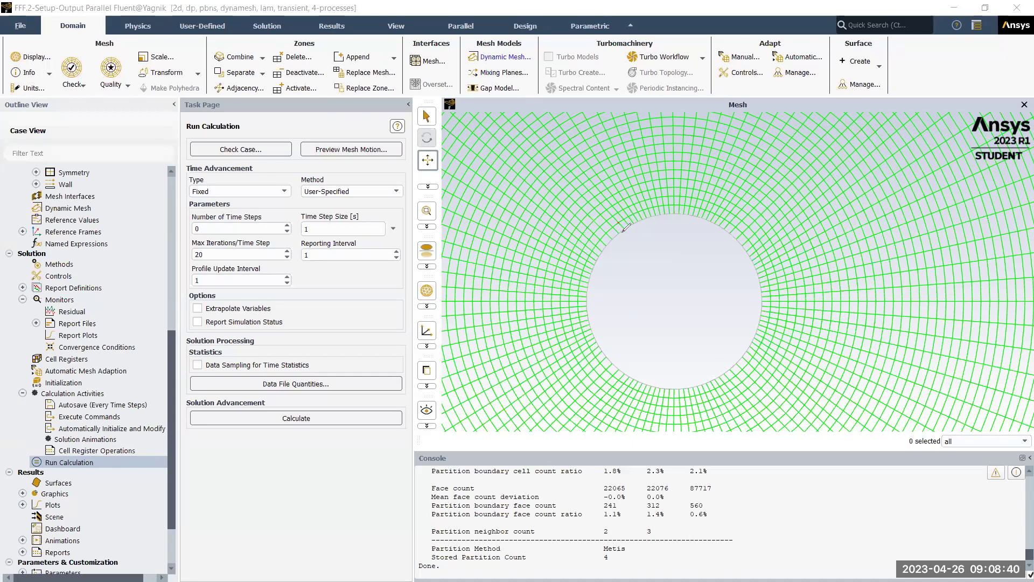
left_click_drag(625, 230, 608, 217)
Set the time advancement to Adaptive with the CFL-Based method and a Courant number of 5.
left_click(276, 192)
left_click(239, 212)
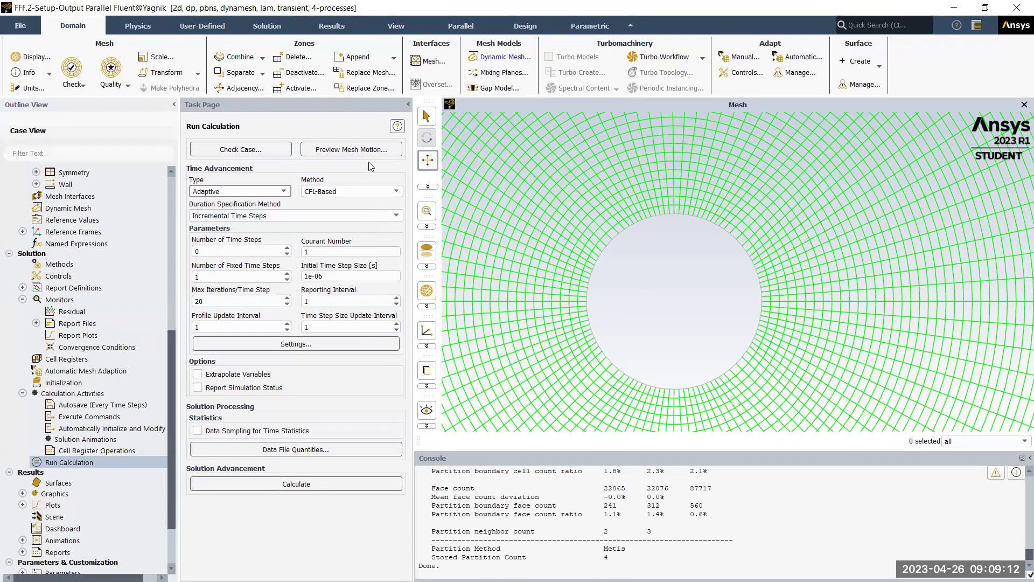
left_click(347, 192)
left_click(345, 203)
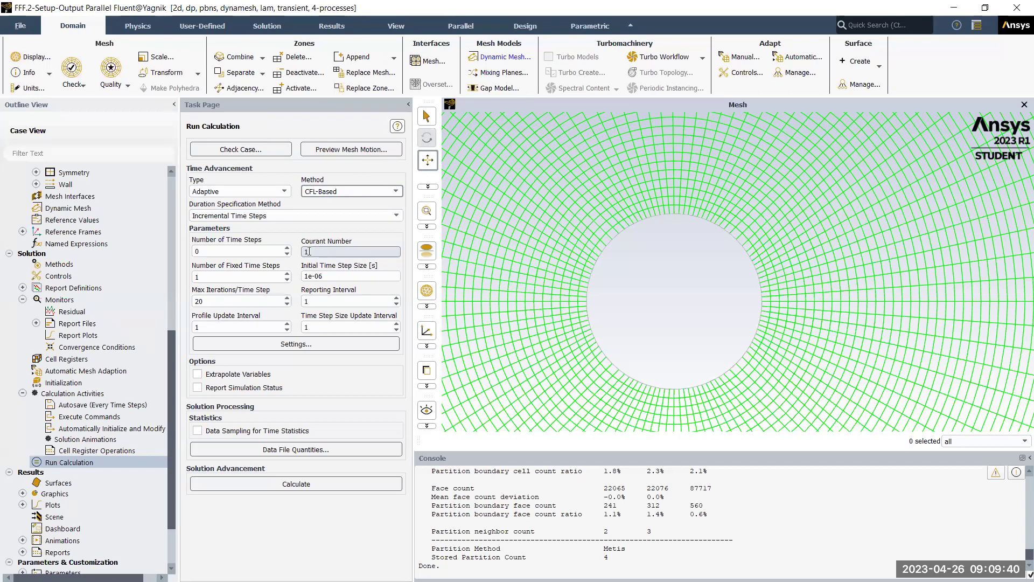
double_click(310, 251)
type("5")
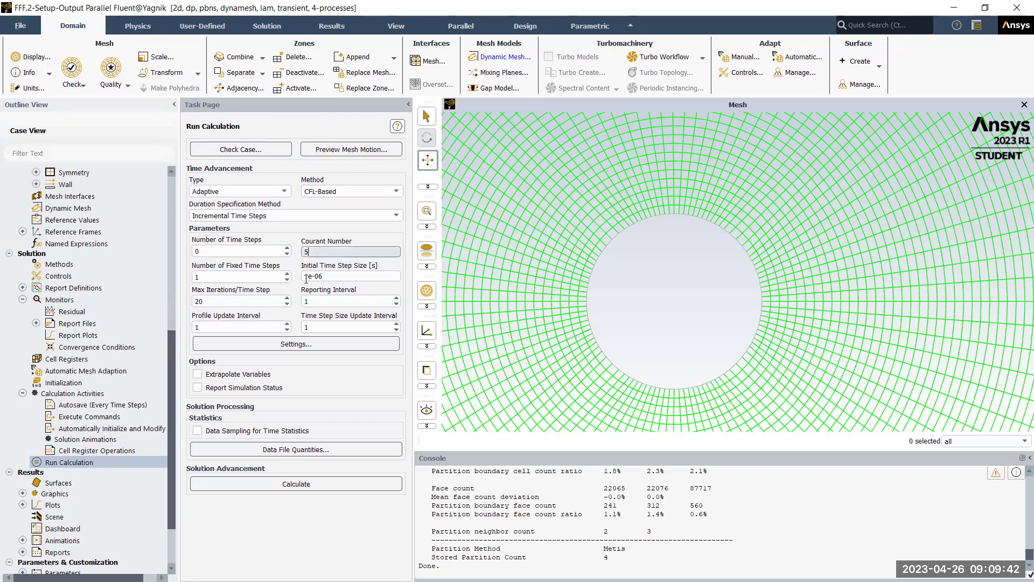
Set 1000 time steps with at most 30 iterations per time step, and start the calculation.
double_click(208, 252)
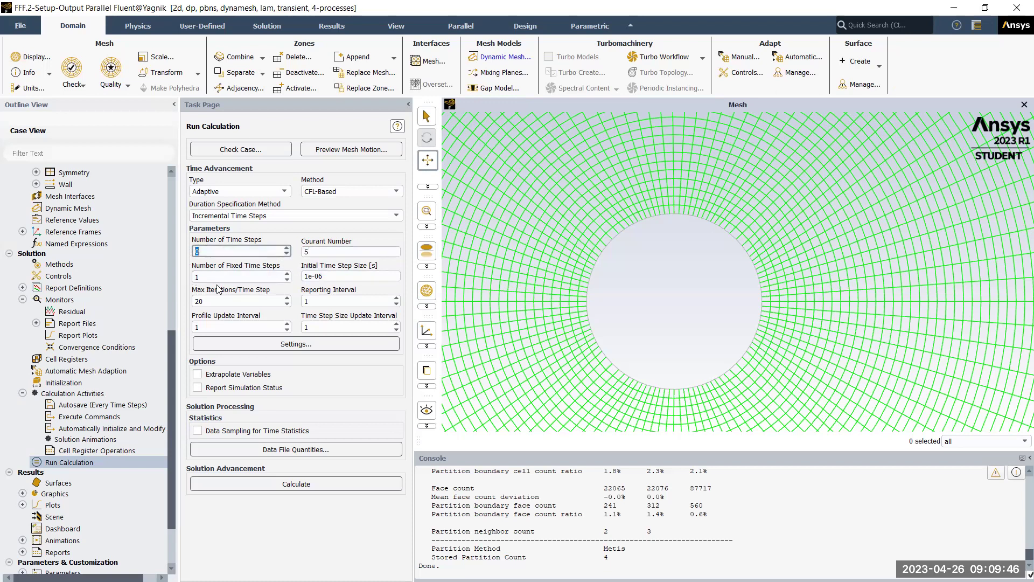
type("1000")
left_click(219, 291)
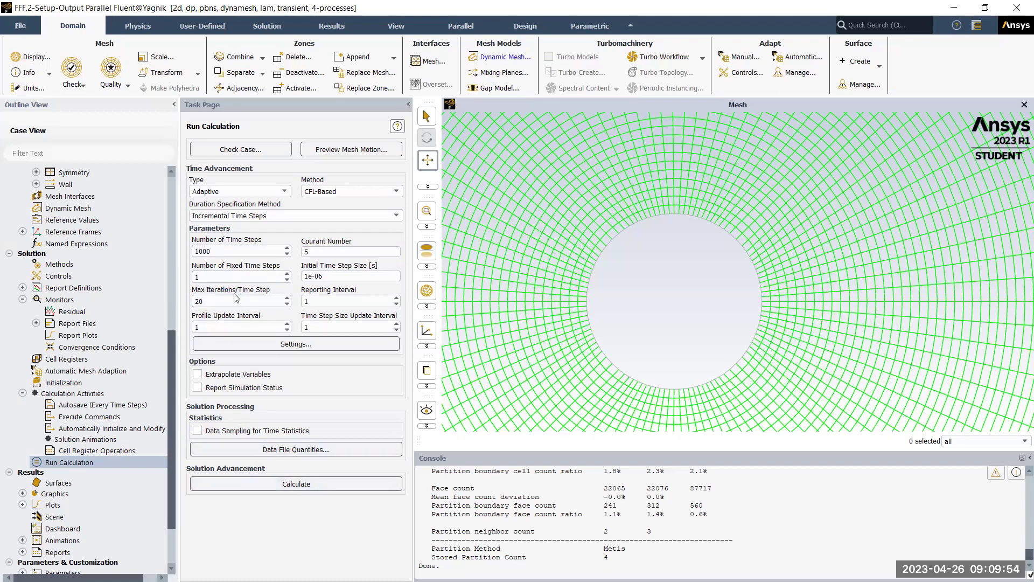
double_click(204, 303)
type("30")
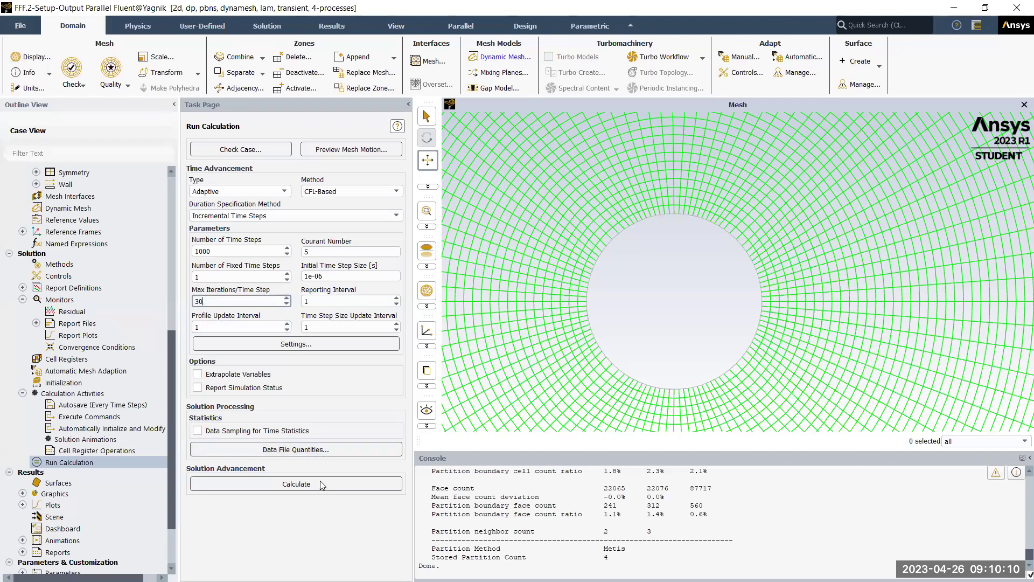
left_click(295, 485)
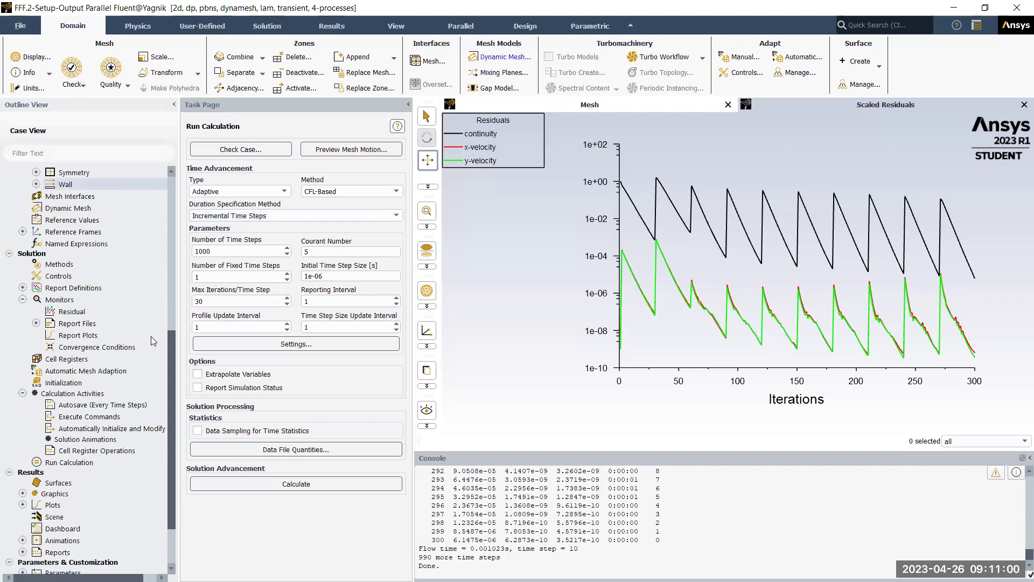
Start a new Six DOF property set in the dynamic mesh options, named cylinder, with a mass of 0.03575 kg.
scroll(137, 383, "up", 5)
scroll(129, 382, "up", 4)
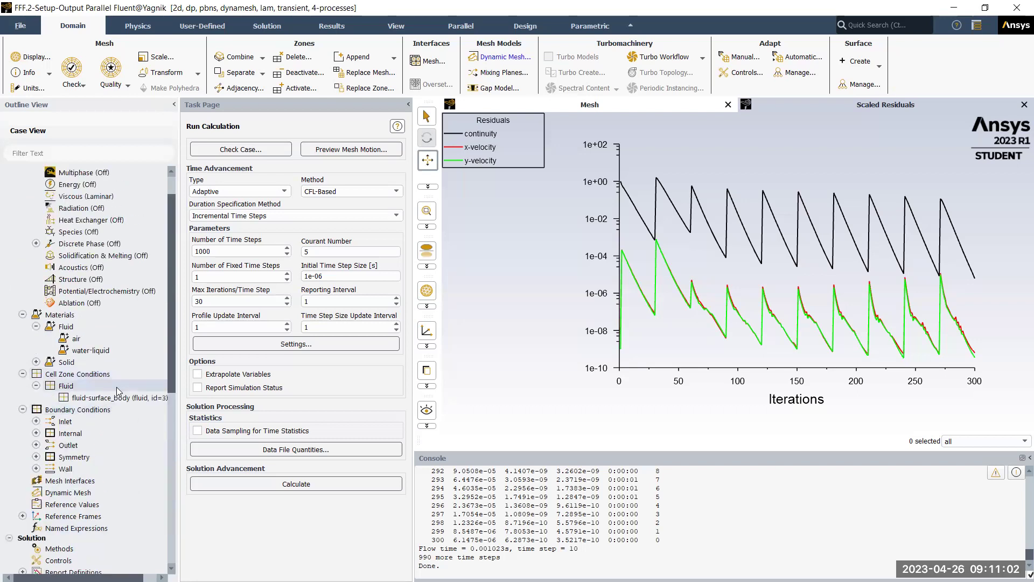
scroll(112, 382, "down", 5)
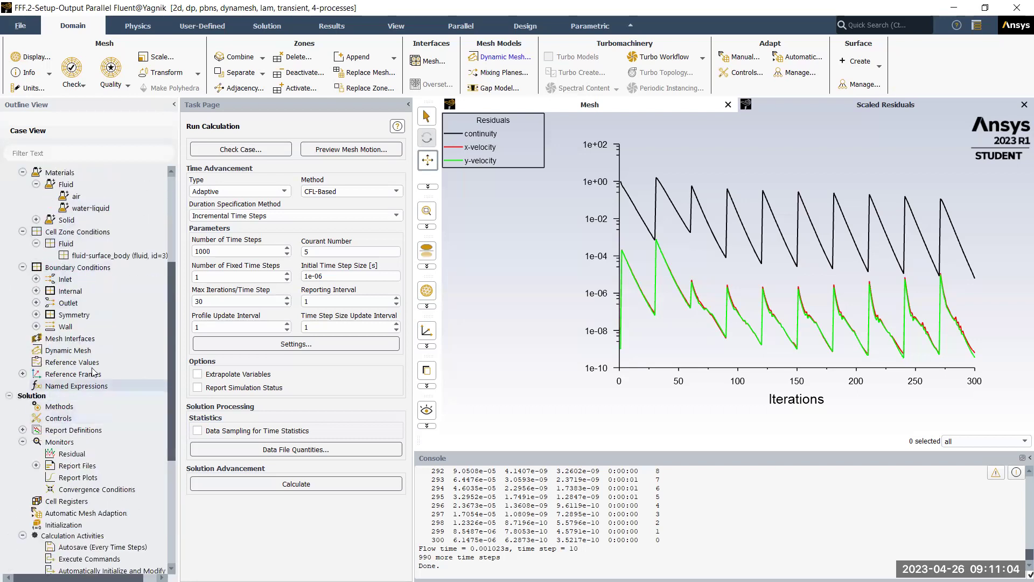
double_click(69, 350)
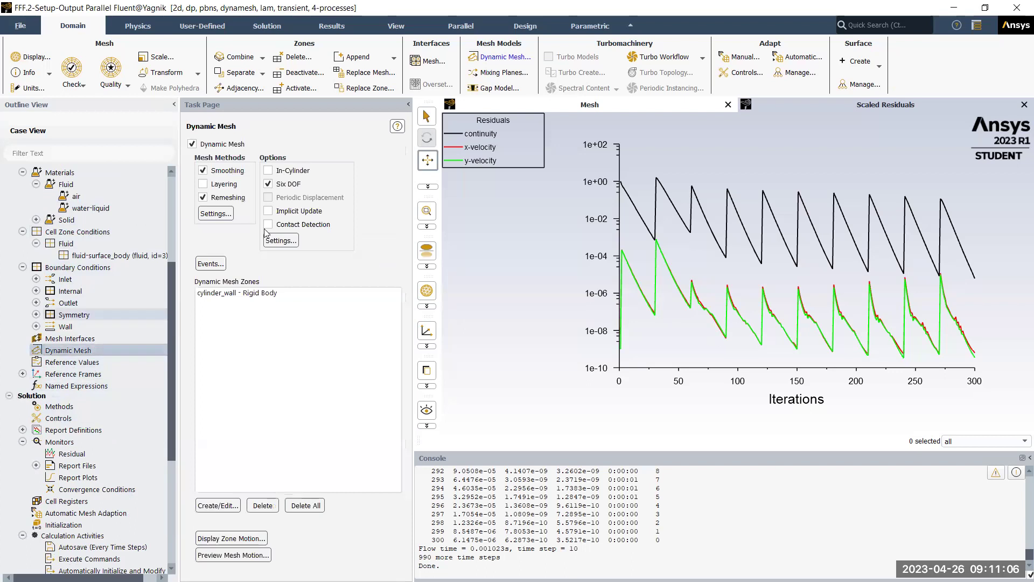
left_click(276, 242)
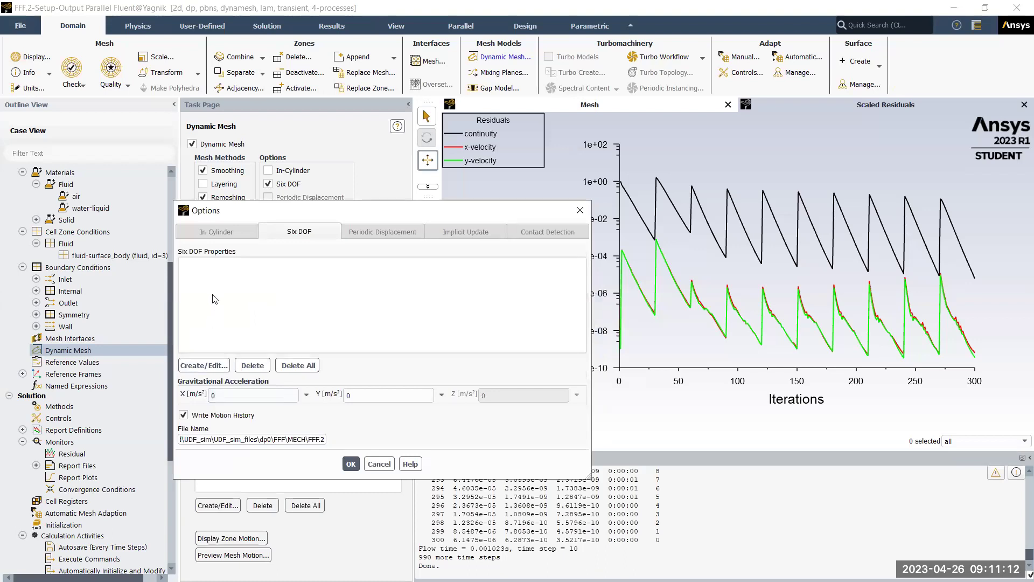
left_click(204, 365)
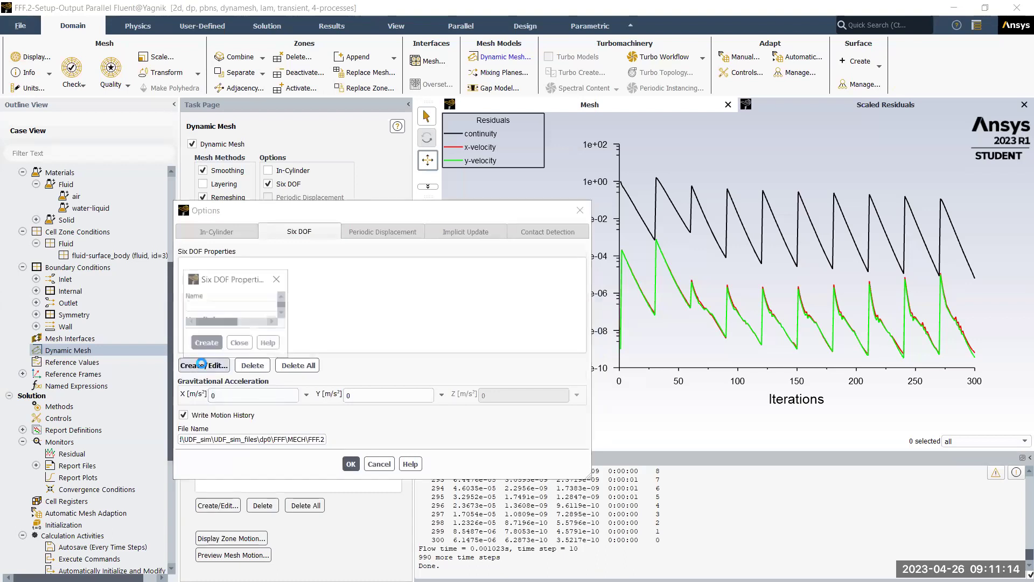
left_click_drag(481, 133, 416, 138)
left_click(397, 160)
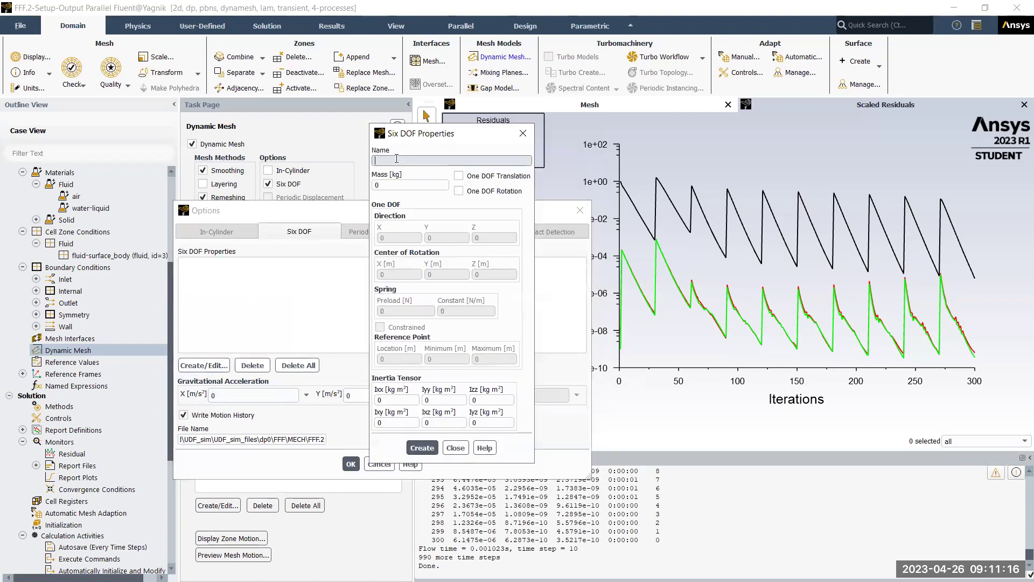
type("cylinder")
left_click(385, 184)
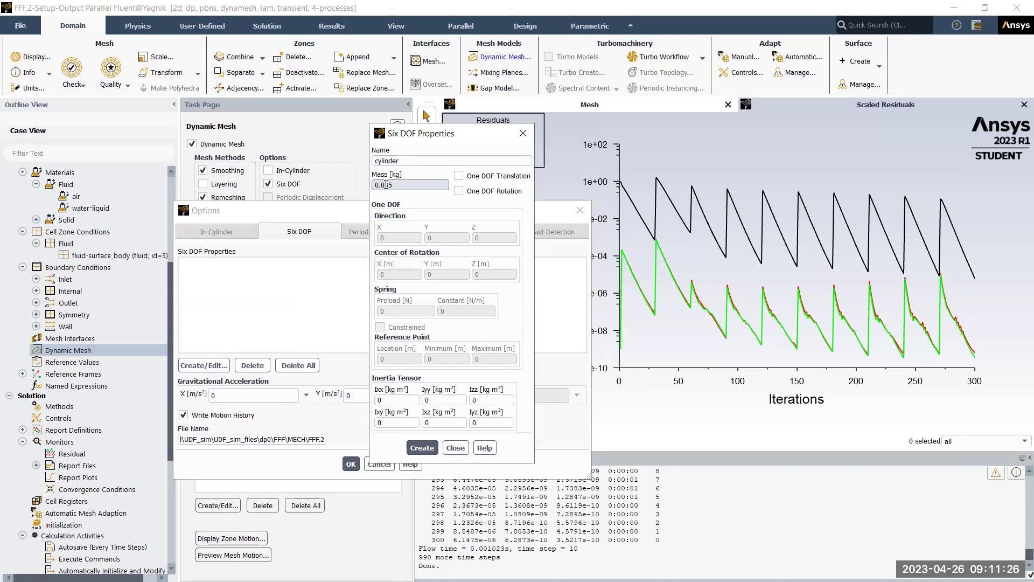
type("3575")
Enable One DOF Translation with a Y direction of 1, keep the spring preload and constant at 0, and create the property set.
left_click(459, 176)
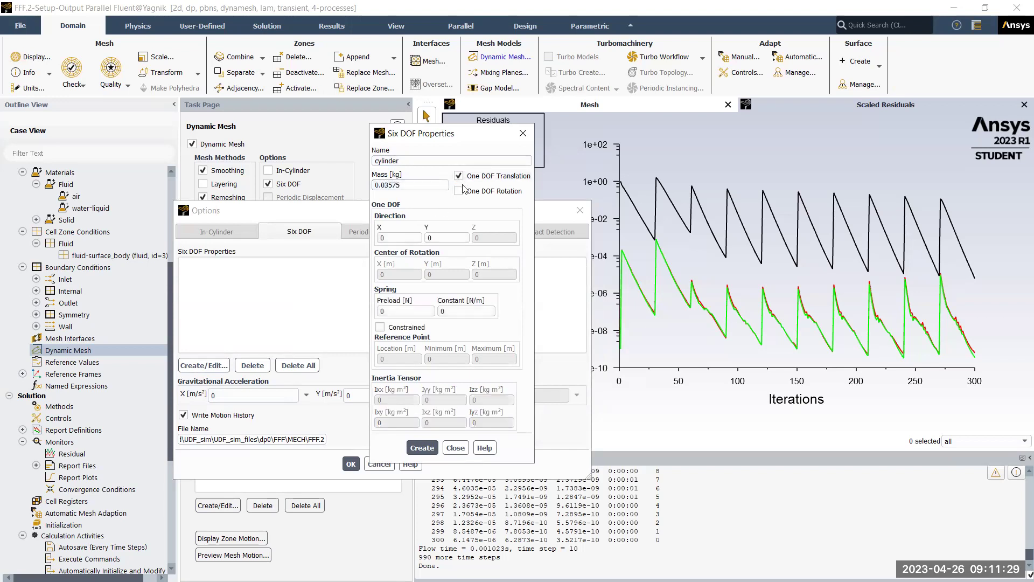
left_click(433, 238)
double_click(427, 238)
type("1")
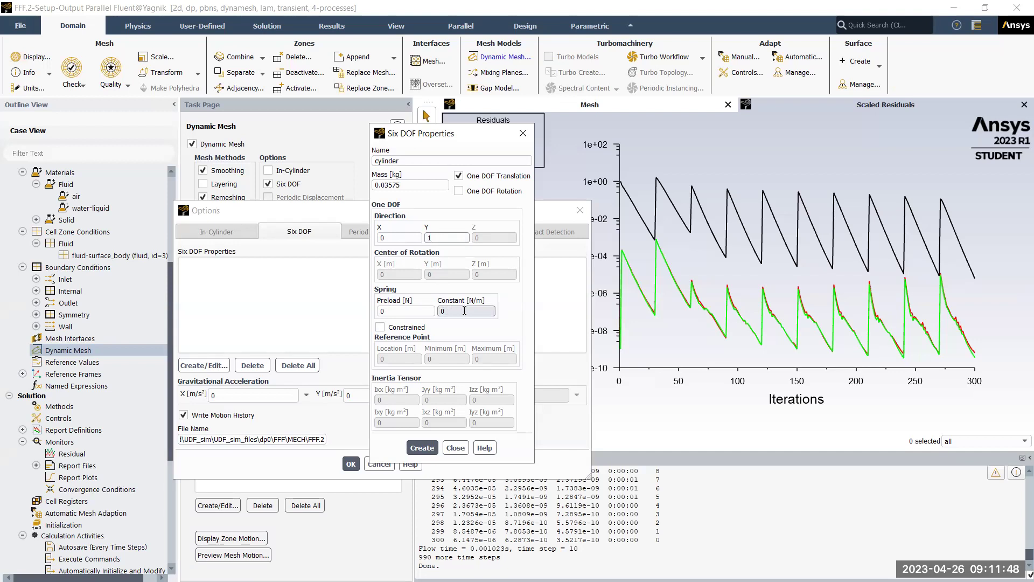
left_click(442, 312)
left_click(382, 311)
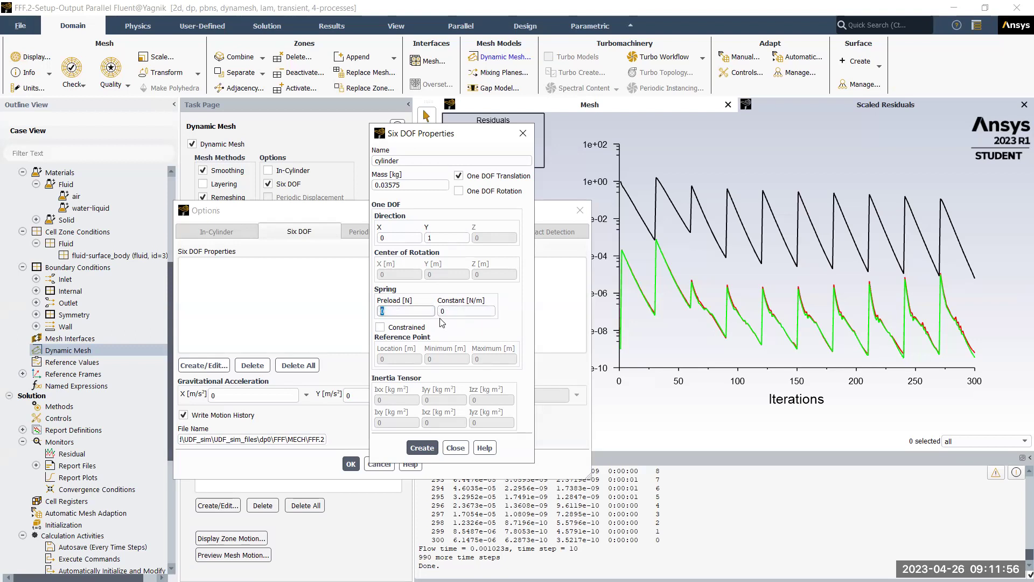
left_click(421, 448)
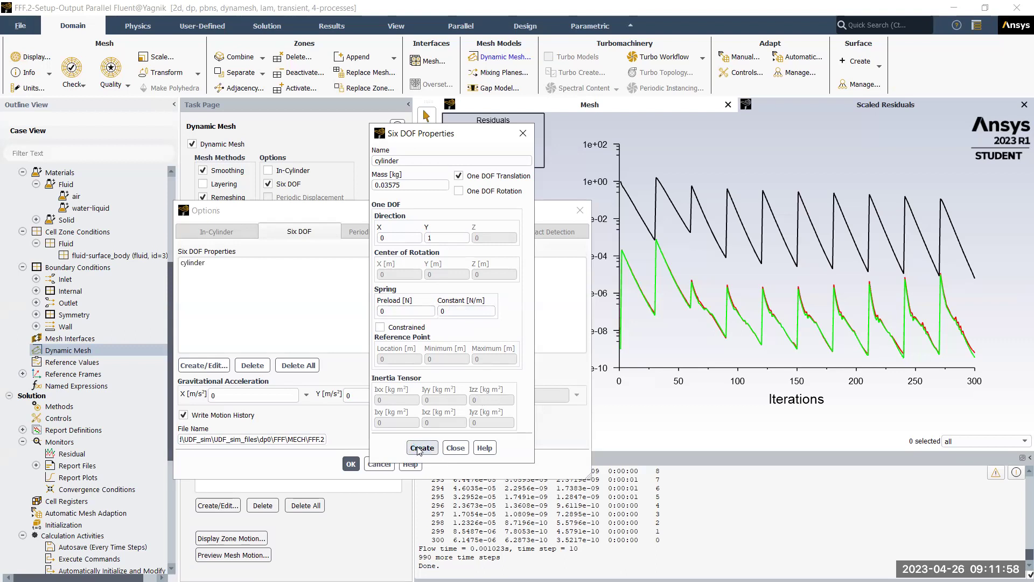
left_click(455, 448)
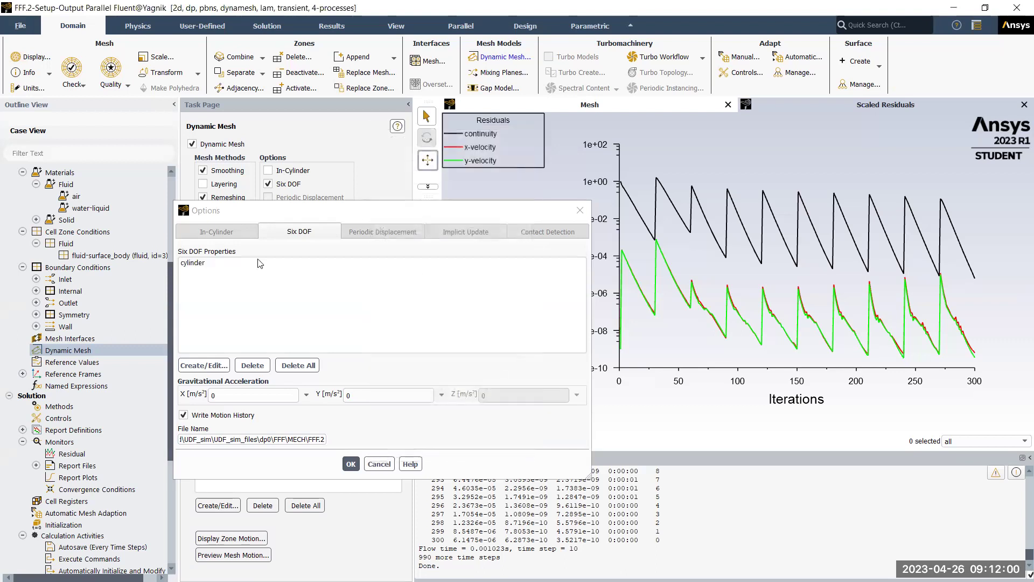
Select the cylinder property set in the Six DOF properties list and accept the dynamic mesh options.
left_click(216, 263)
left_click(221, 263)
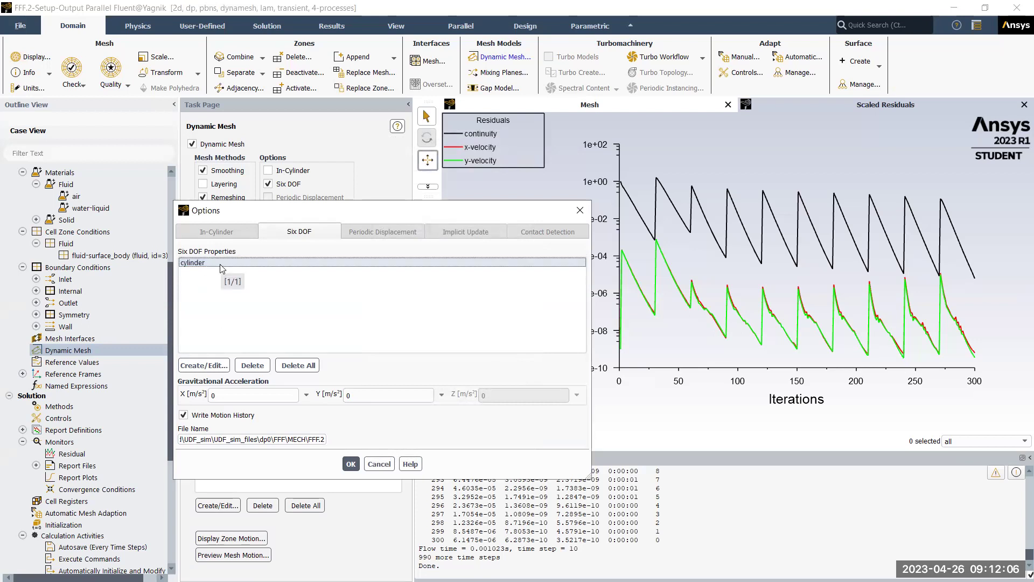
left_click(351, 464)
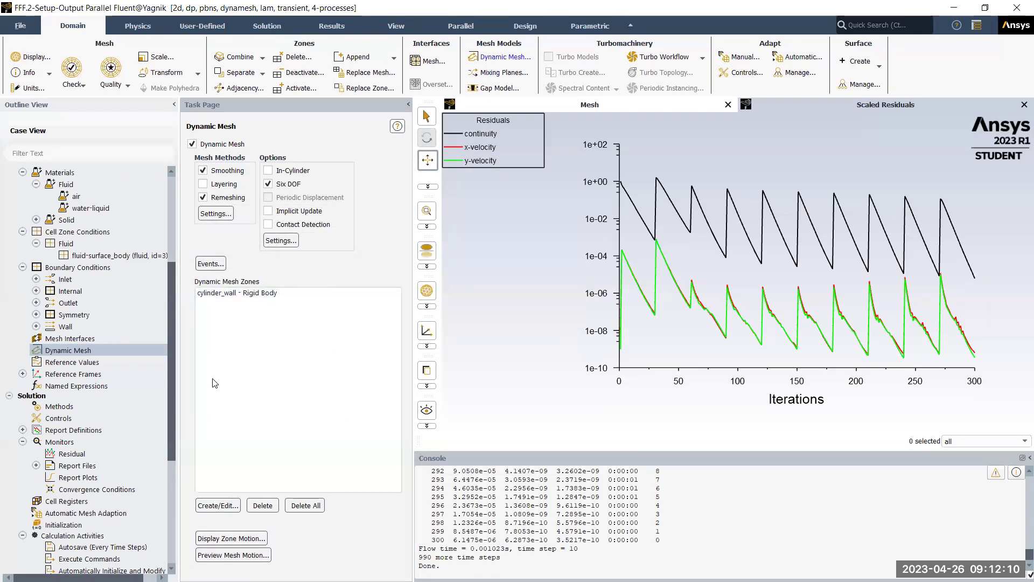
Assign the cylinder Six DOF properties to the cylinder_wall rigid body zone in place of the UDF and update the zone.
left_click(215, 506)
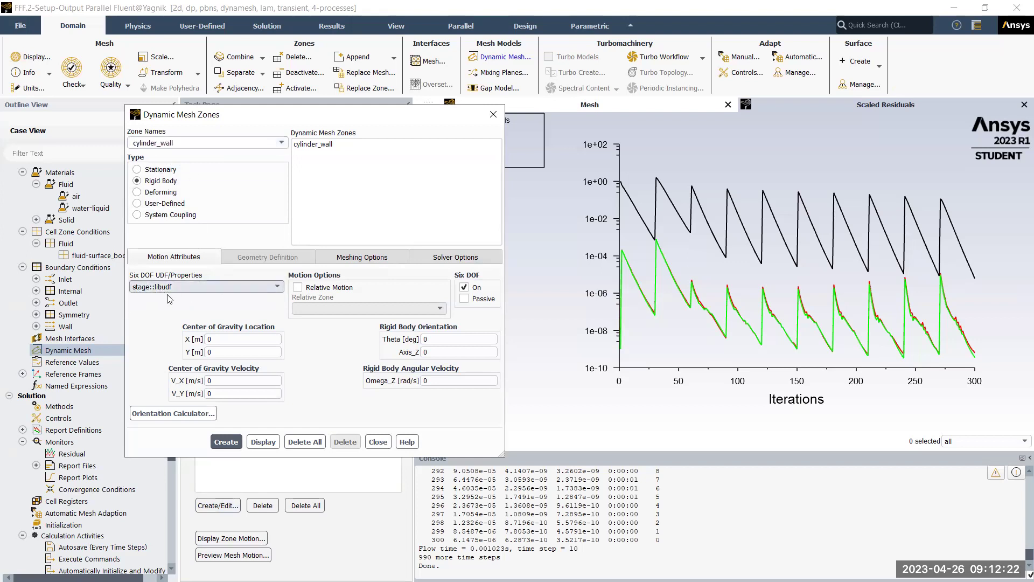
left_click(214, 287)
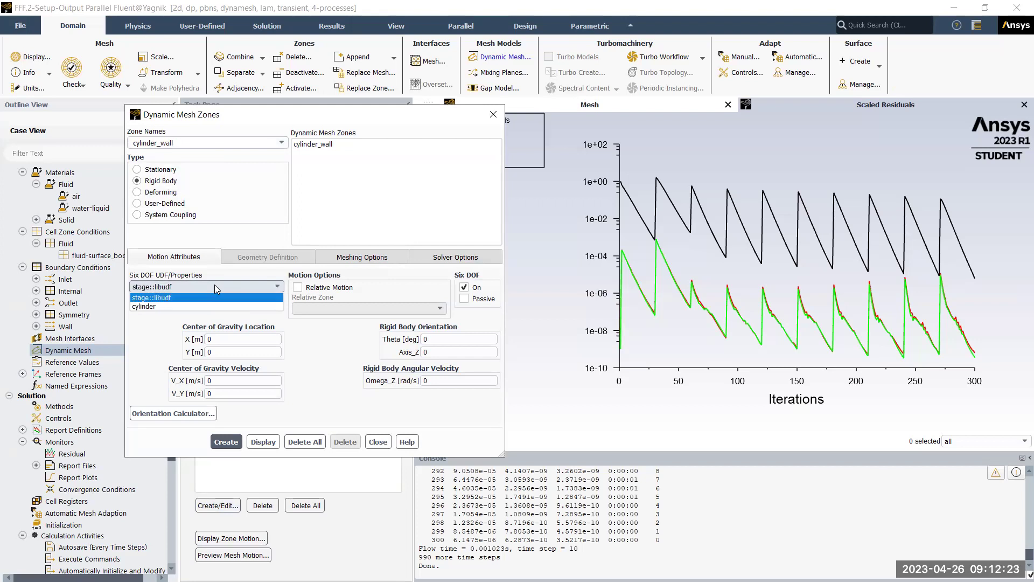
left_click(155, 307)
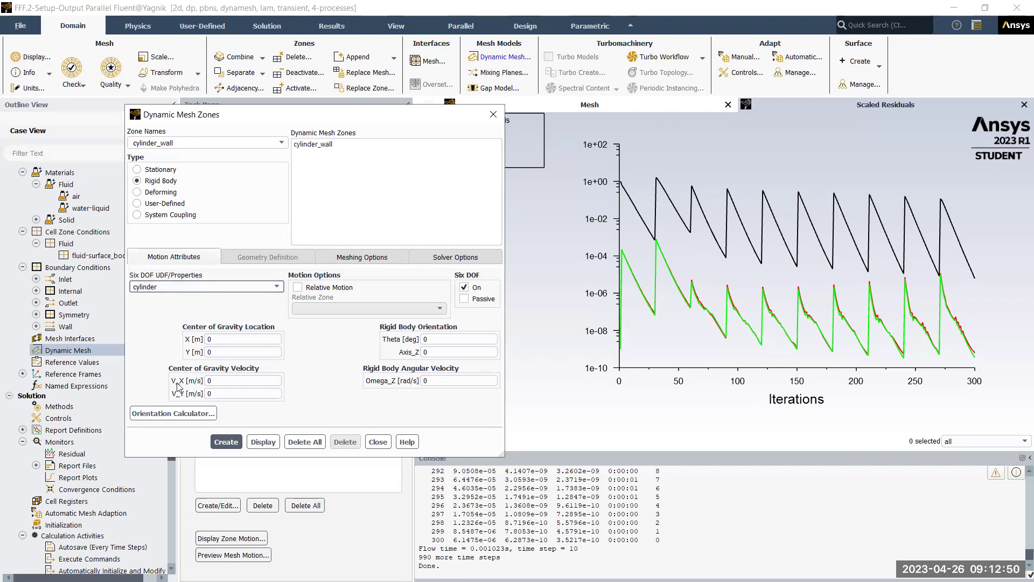
left_click(226, 447)
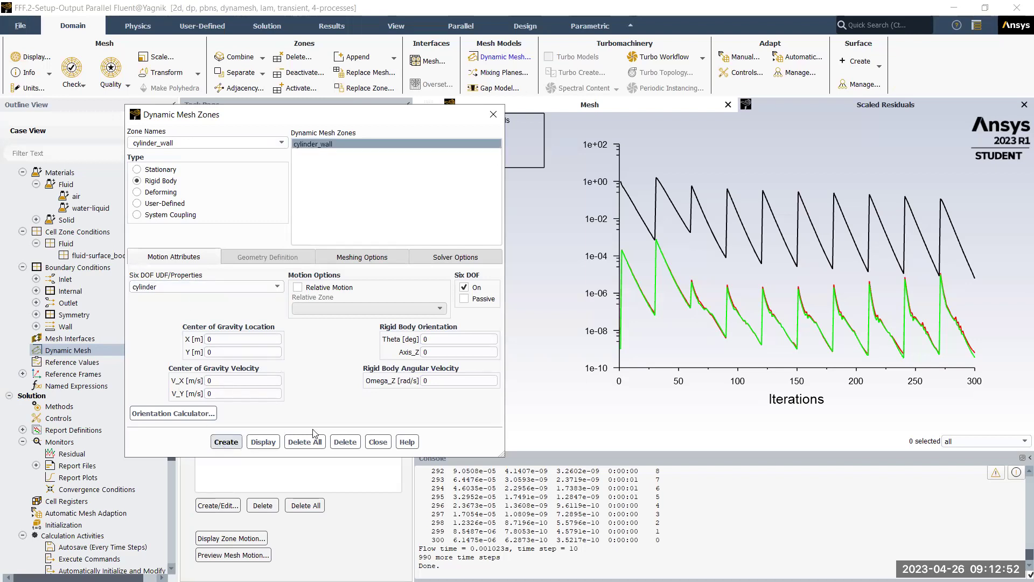
left_click(379, 442)
Reopen the cylinder_wall dynamic mesh zone to check its assigned Six DOF properties, and close it without changes.
left_click(237, 295)
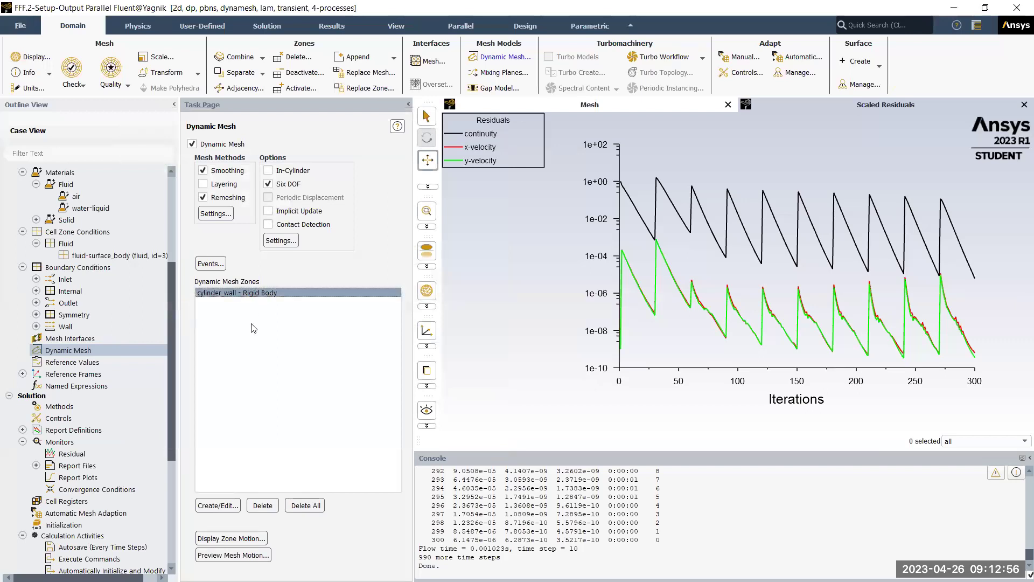
left_click(216, 505)
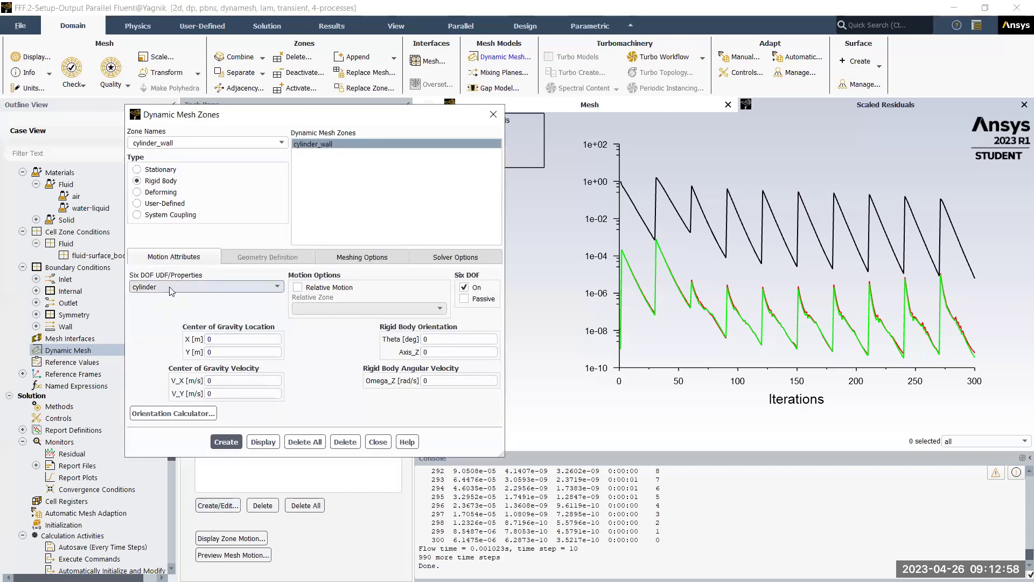
left_click(377, 442)
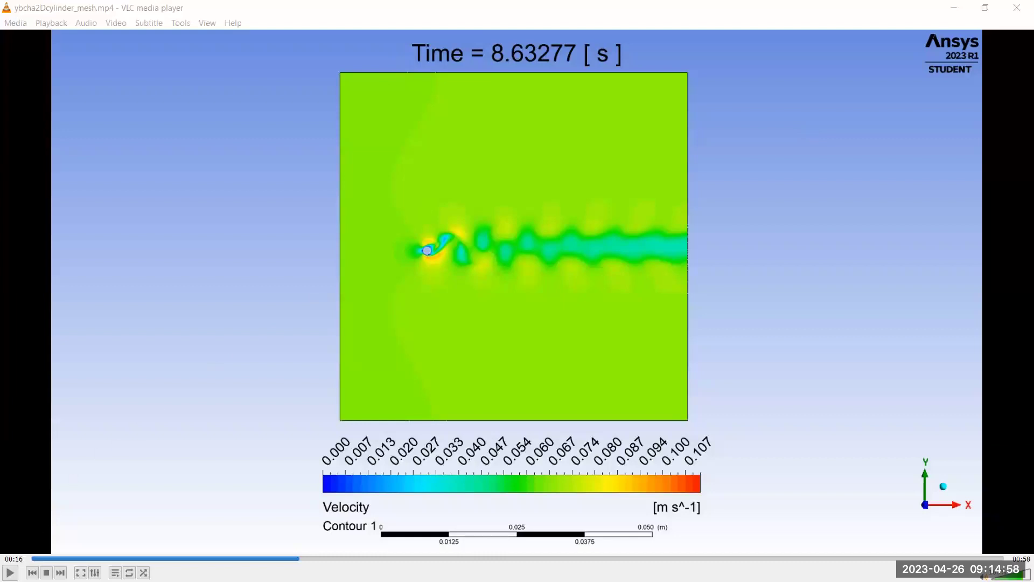
In VLC media player, play the velocity contour animation ybcha2Dcylinder_mesh.mp4 to examine the cylinder's motion and wake, and pause it.
left_click(9, 572)
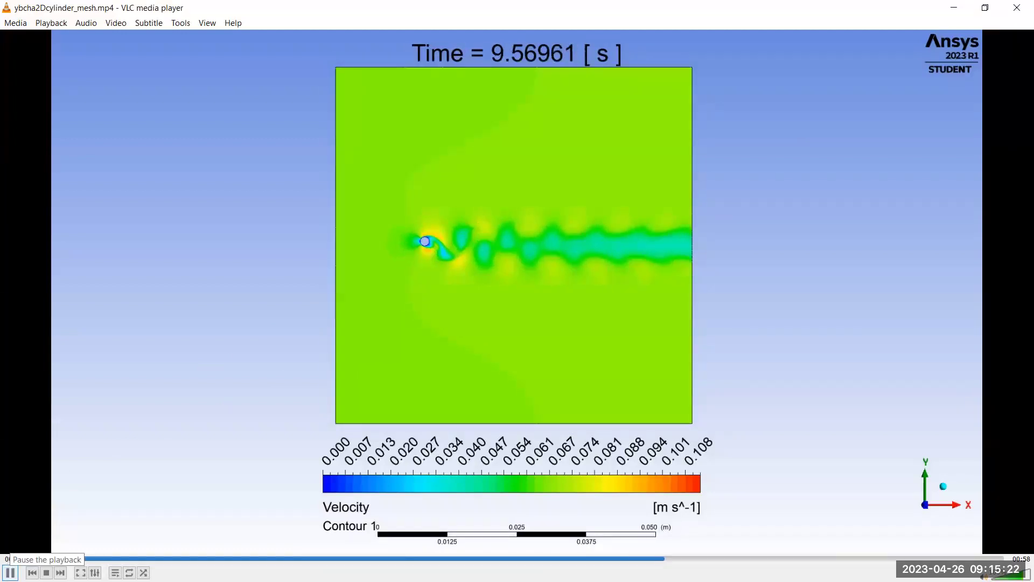
left_click(10, 572)
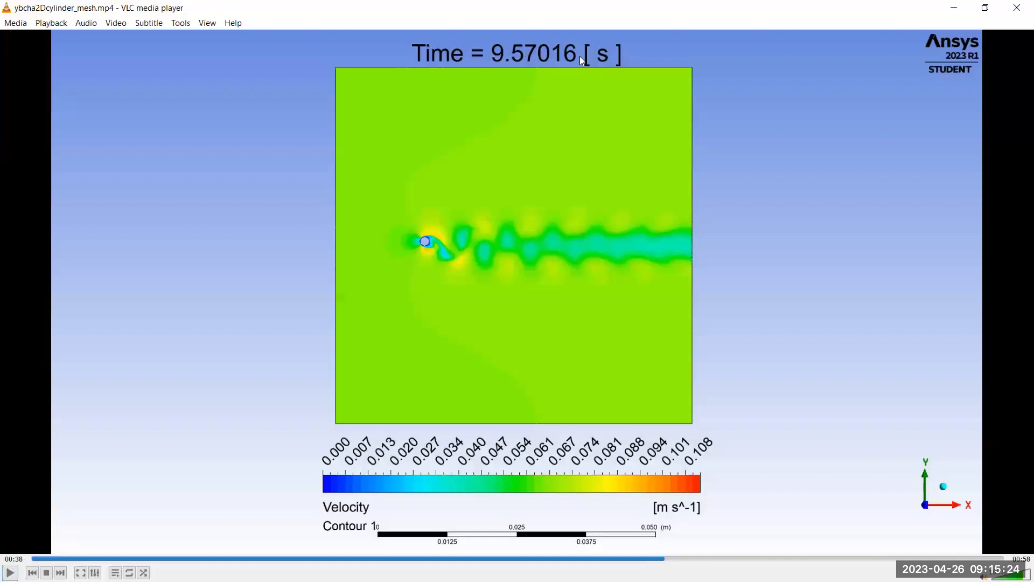